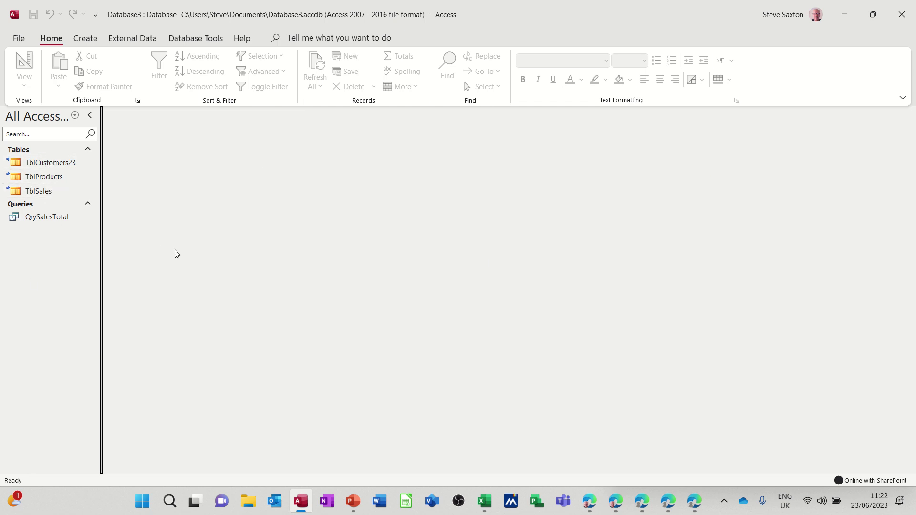
Open the QrySalesTotal query, view it in Design view, then close it
double_click(53, 218)
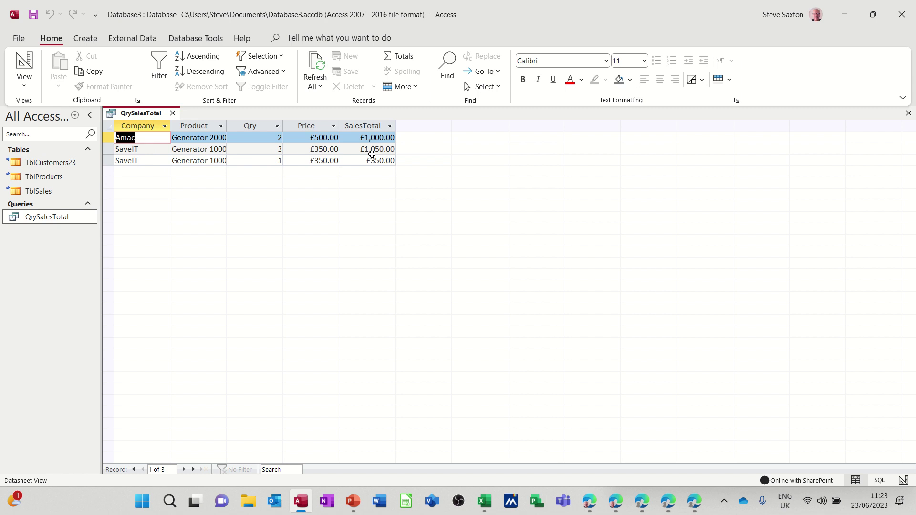
left_click(22, 67)
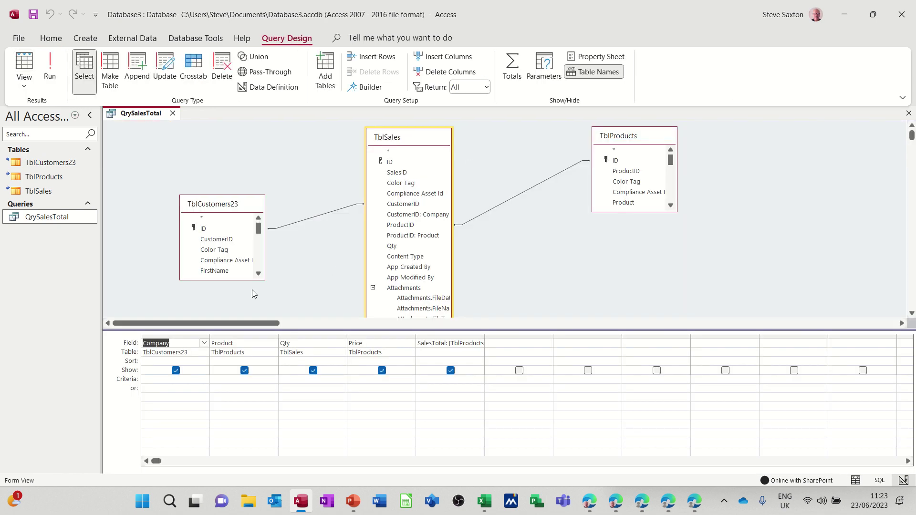
left_click(173, 114)
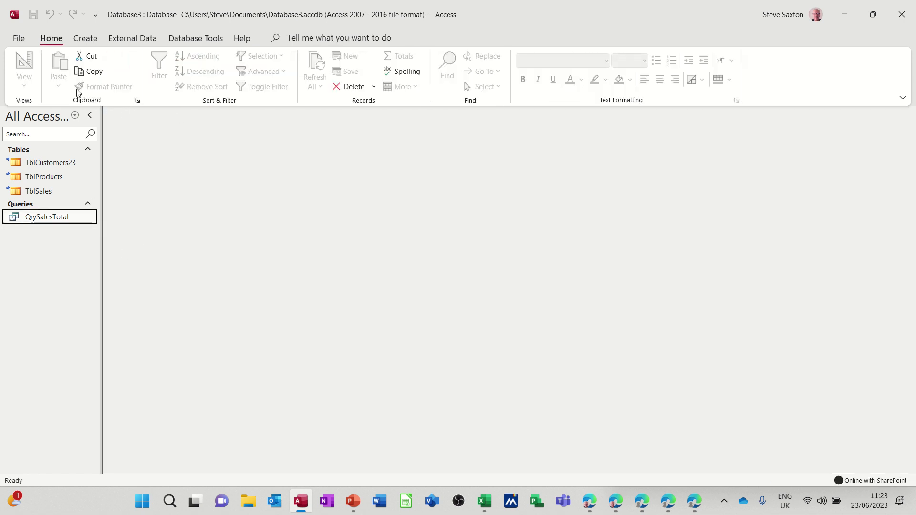
Create a blank database named SalesReview and close its empty Table1
left_click(19, 39)
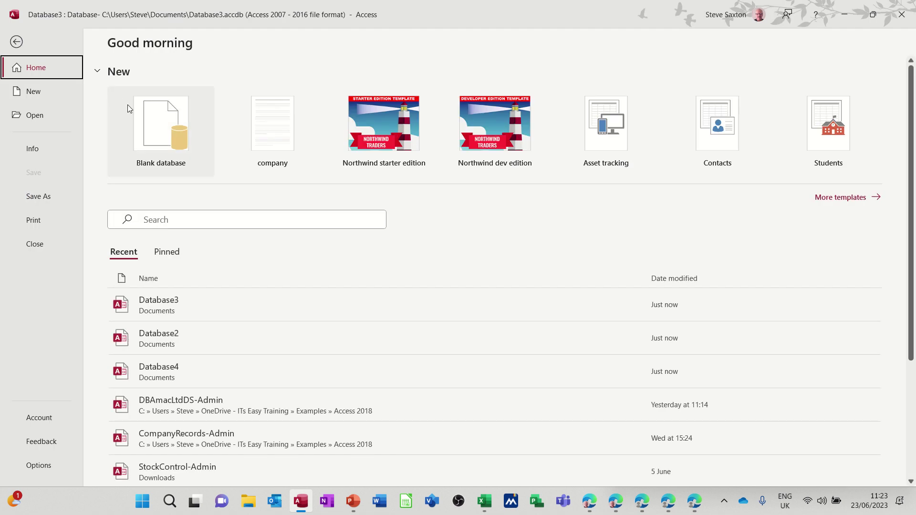
left_click(154, 122)
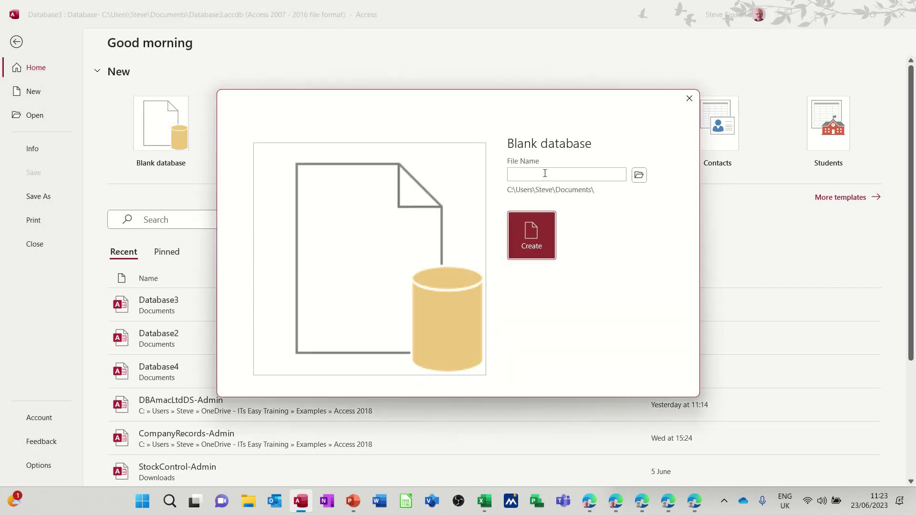
left_click(556, 174)
left_click_drag(508, 173, 553, 174)
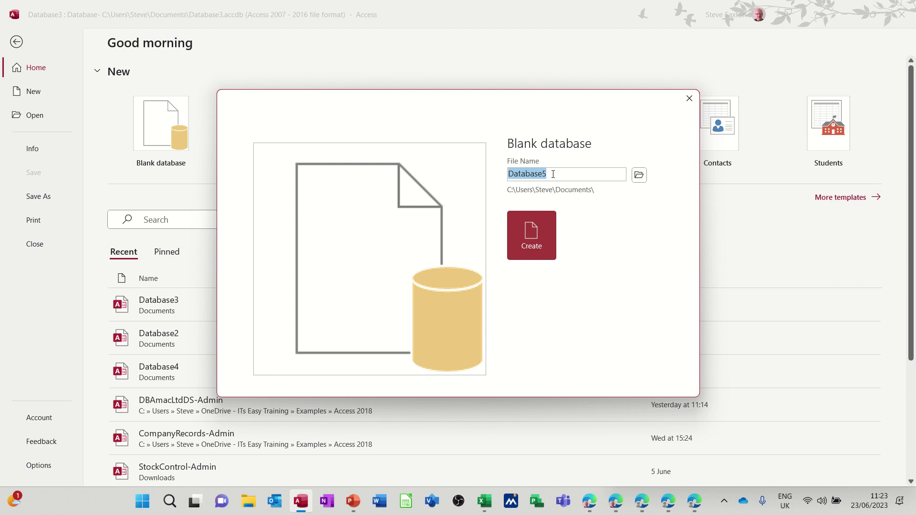
type("SalesReview")
left_click(542, 227)
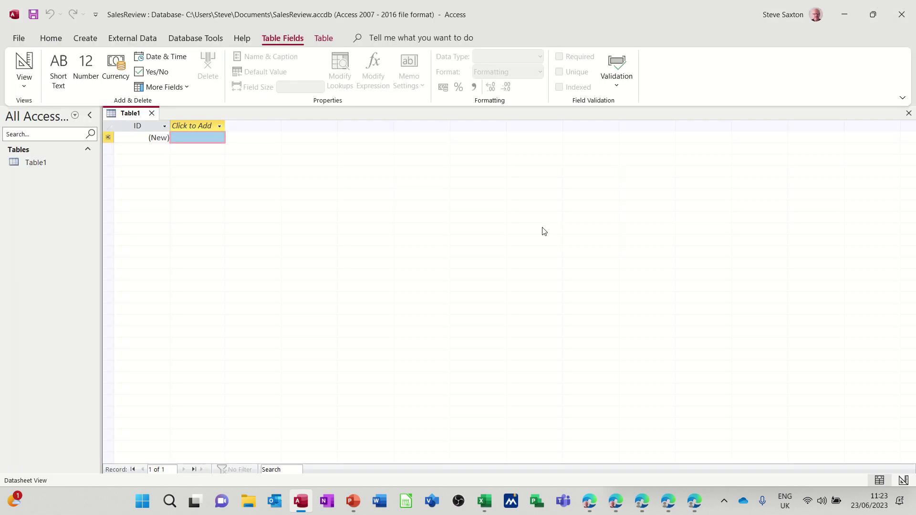
left_click(151, 113)
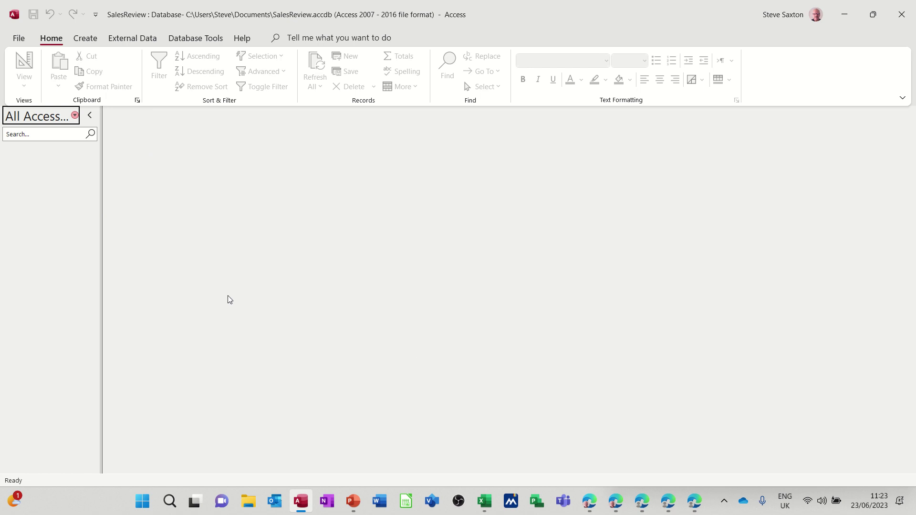
left_click(590, 501)
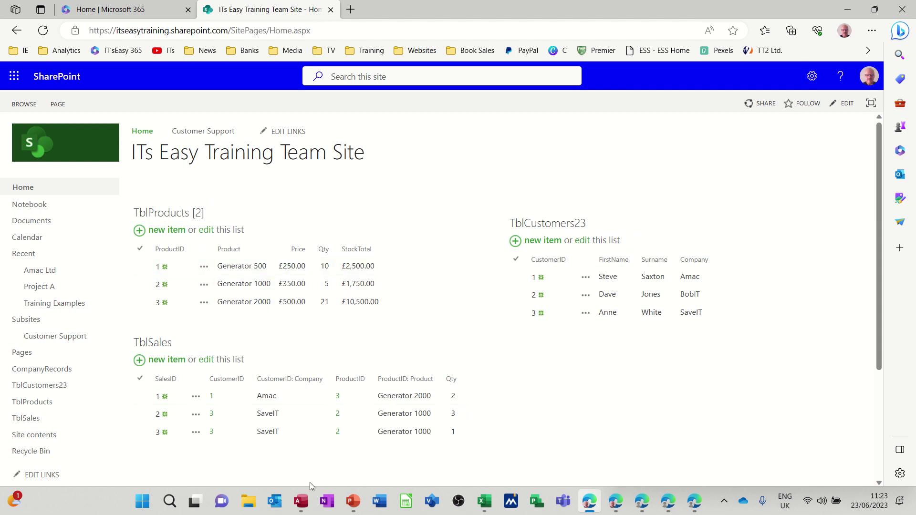
left_click(301, 503)
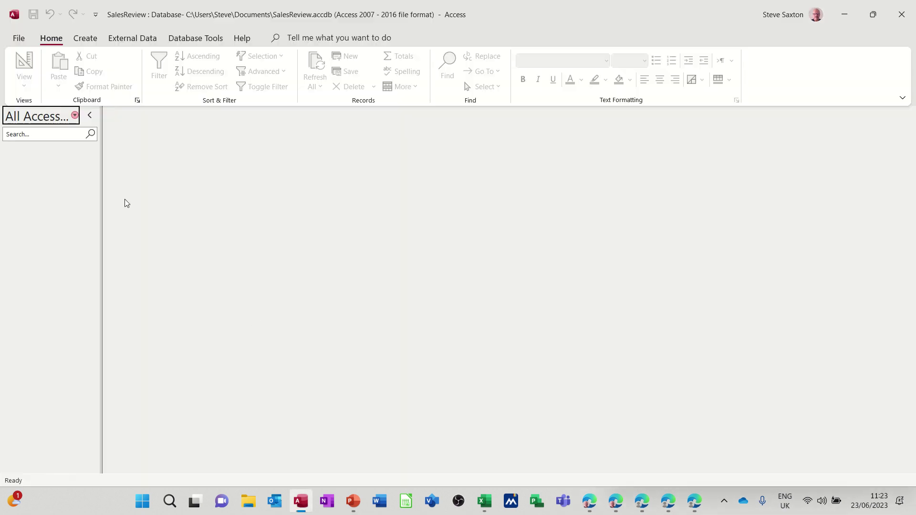
Link the existing SharePoint lists TblCustomers23, TblProducts and TblSales as linked tables
left_click(86, 40)
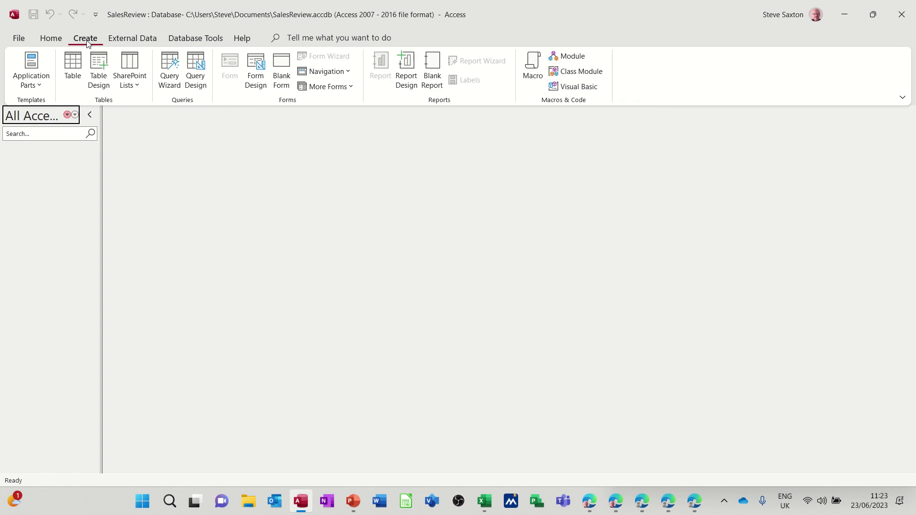
left_click(133, 78)
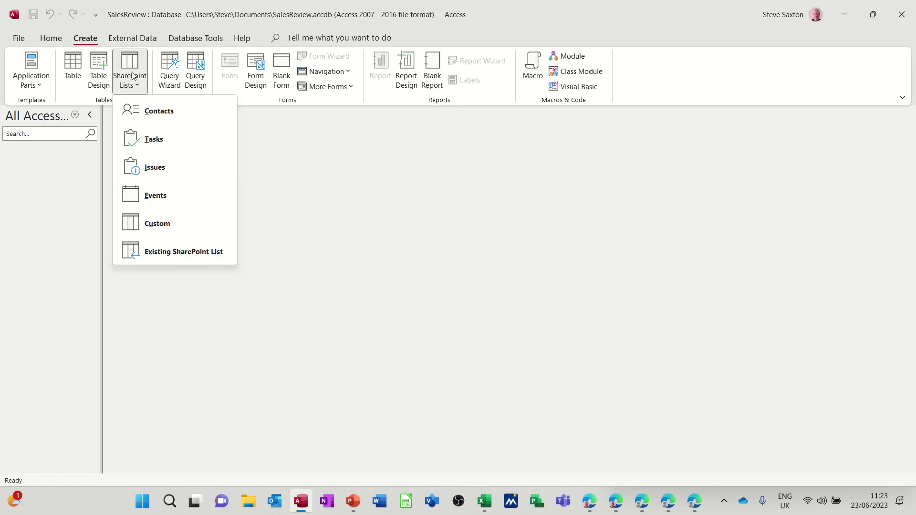
left_click(170, 253)
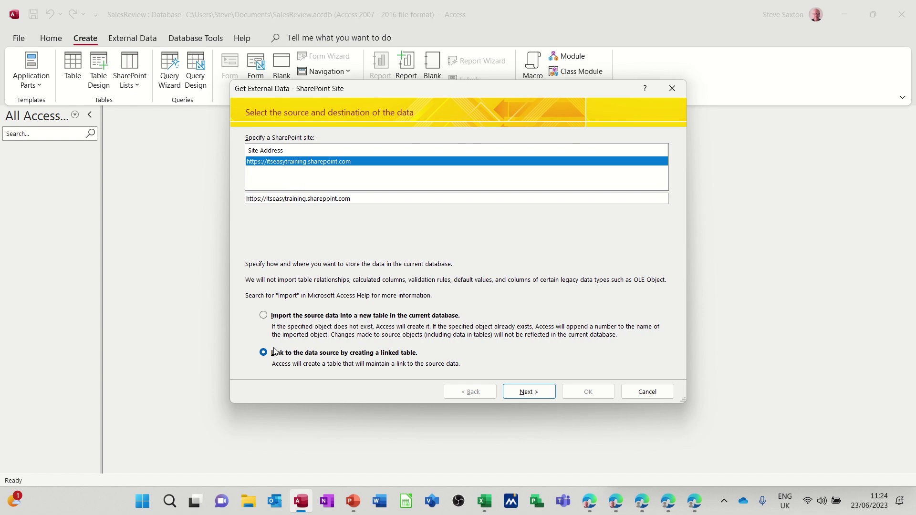
left_click(522, 395)
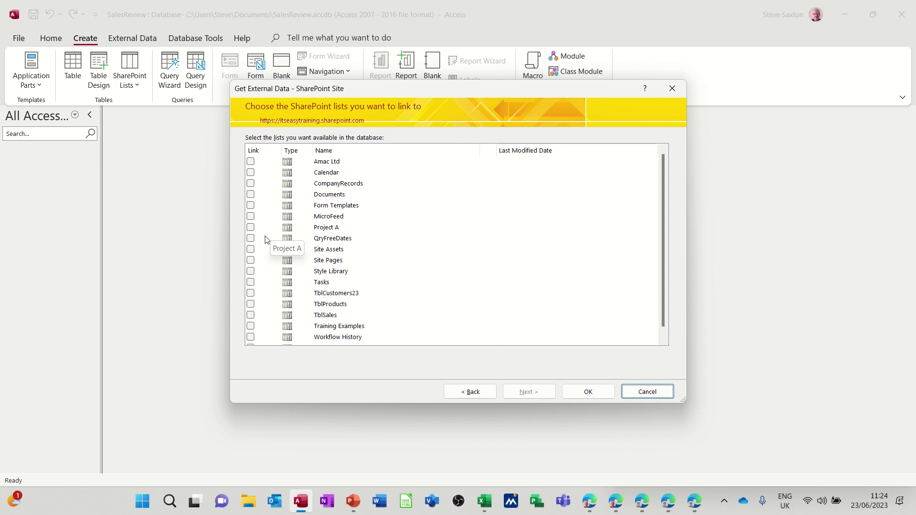
left_click(250, 293)
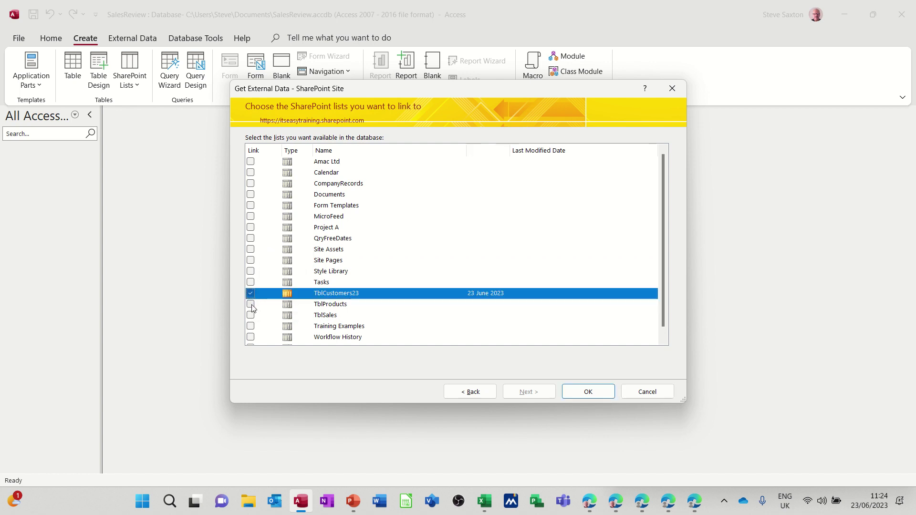
left_click(250, 304)
left_click(250, 315)
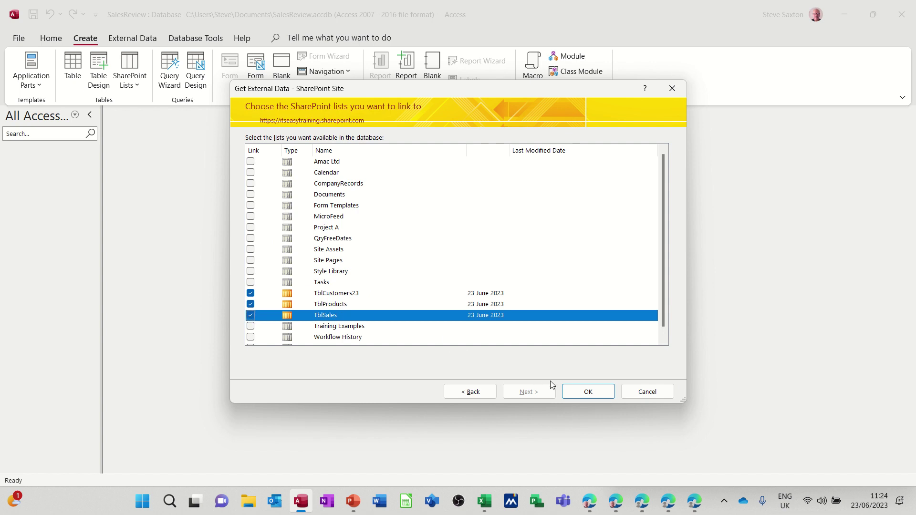
left_click(581, 394)
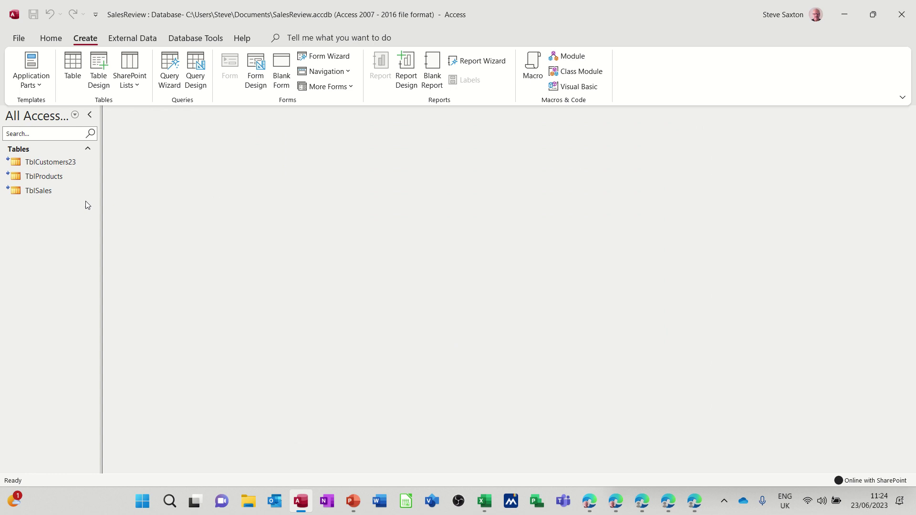
Hide TblCustomers23's Color Tag, compliance and attachment columns and save the table layout
double_click(62, 162)
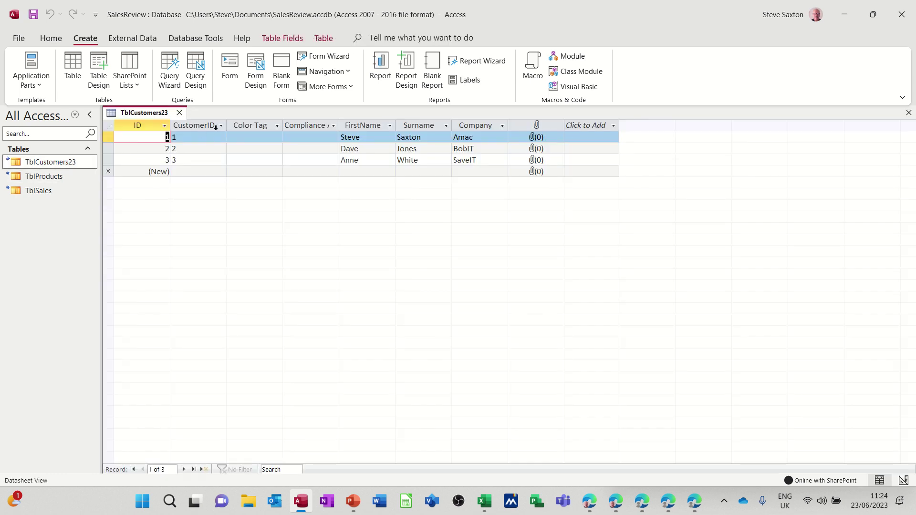
left_click_drag(251, 125, 300, 121)
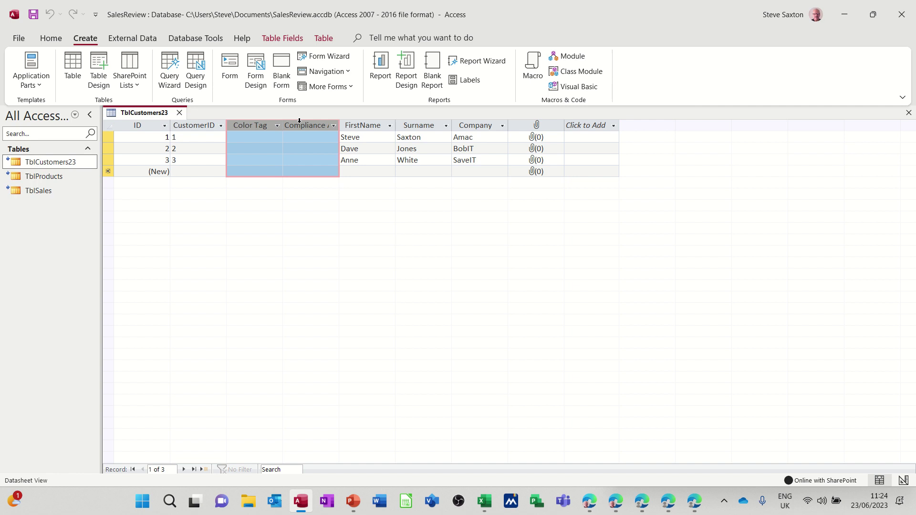
right_click(302, 121)
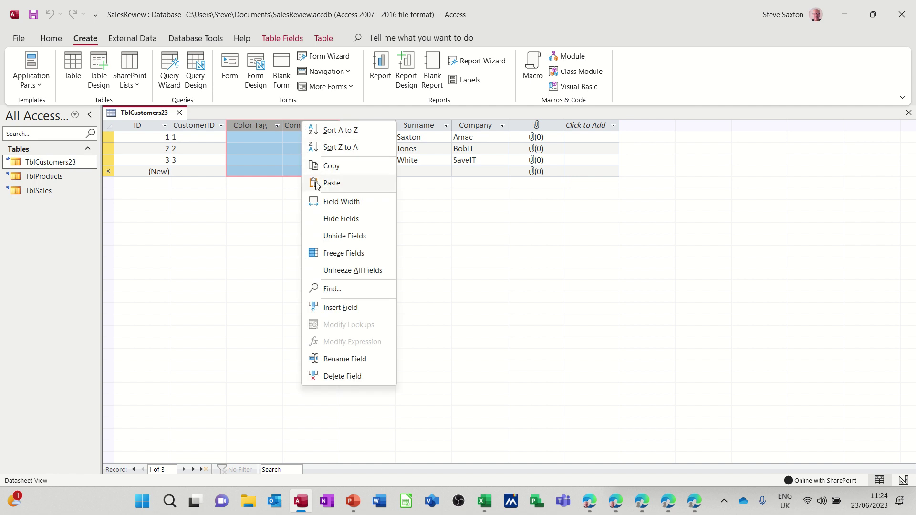
left_click(334, 221)
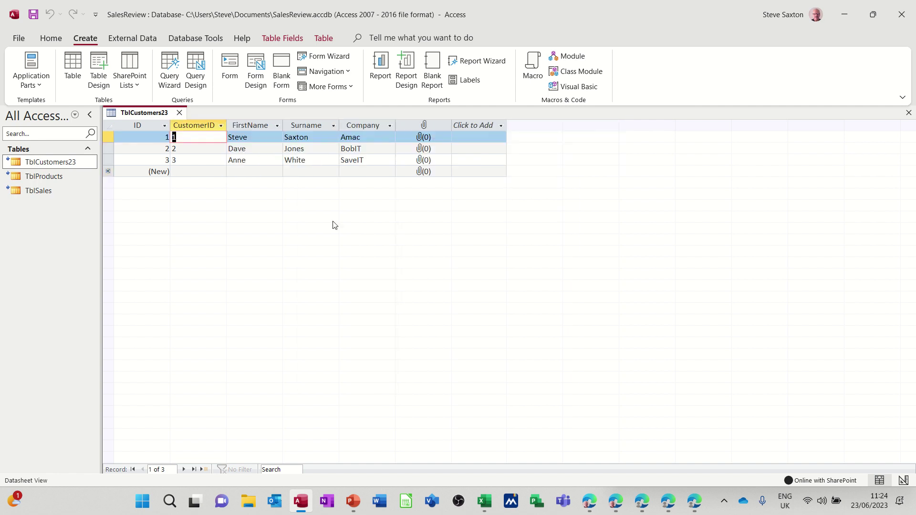
left_click(422, 125)
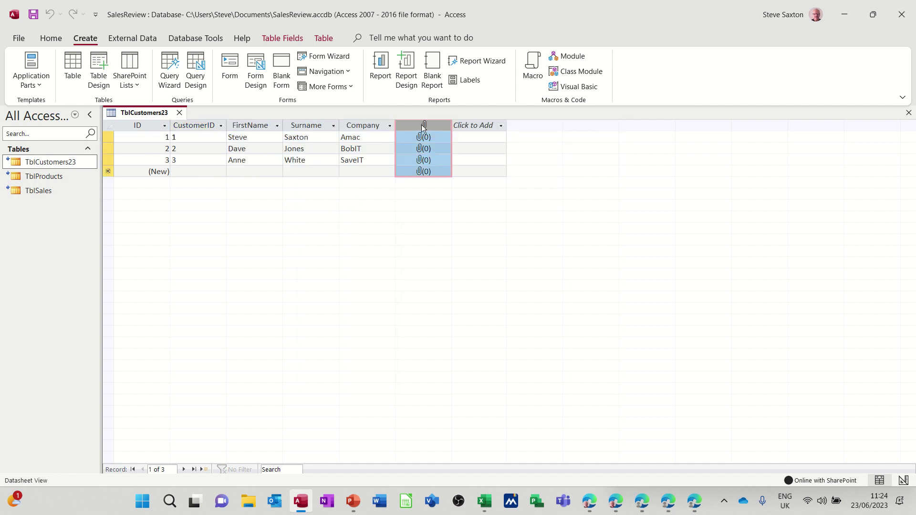
right_click(422, 124)
left_click(441, 224)
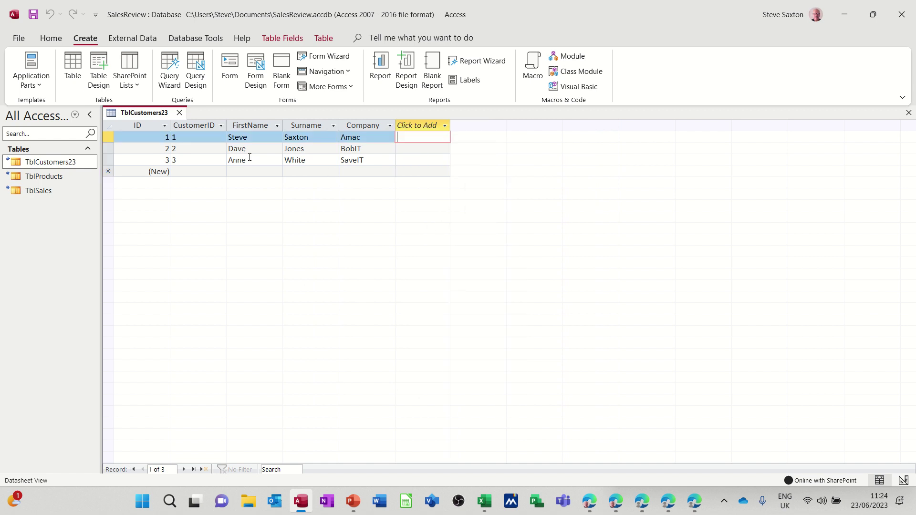
left_click(179, 112)
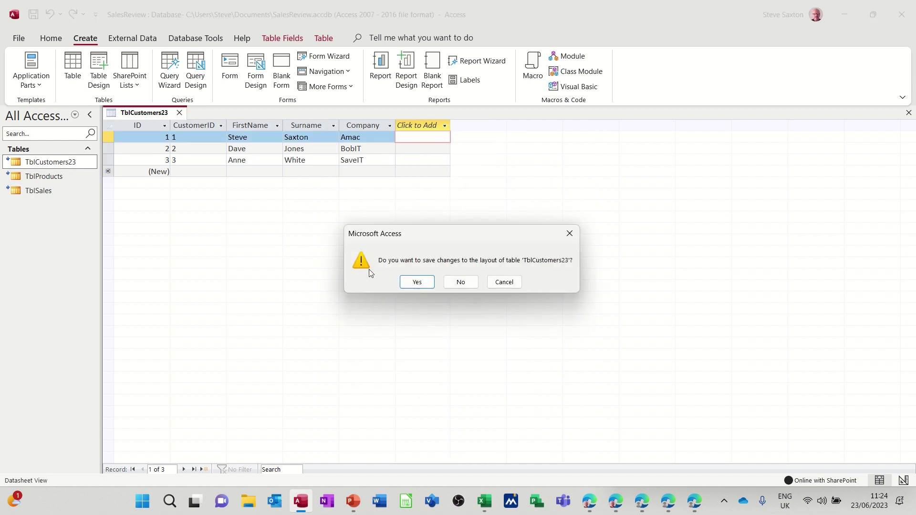
left_click(413, 281)
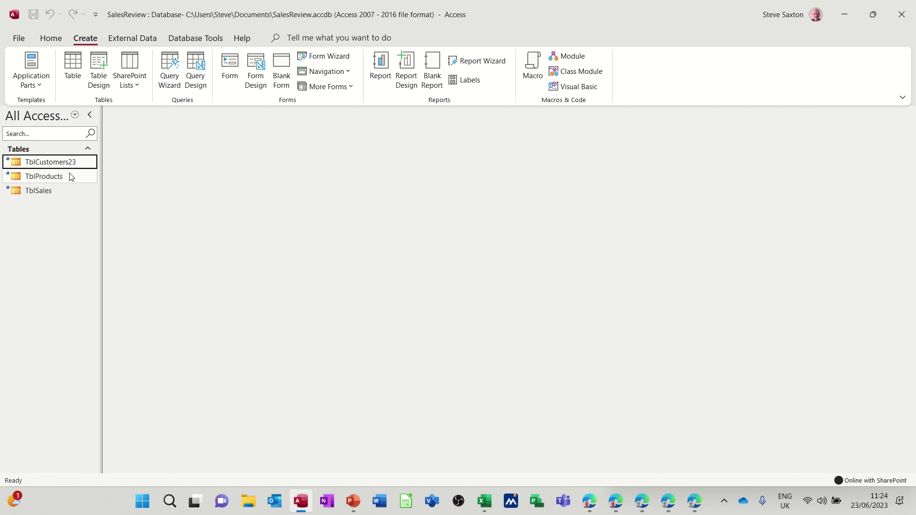
Open the Relationships diagram and reposition TblCustomers23 and TblSales
left_click(174, 38)
left_click(162, 71)
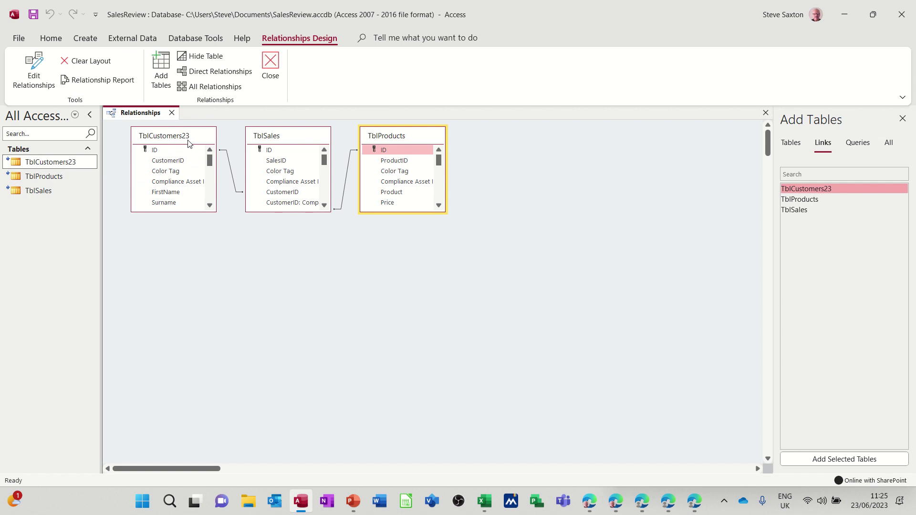
left_click_drag(188, 140, 181, 148)
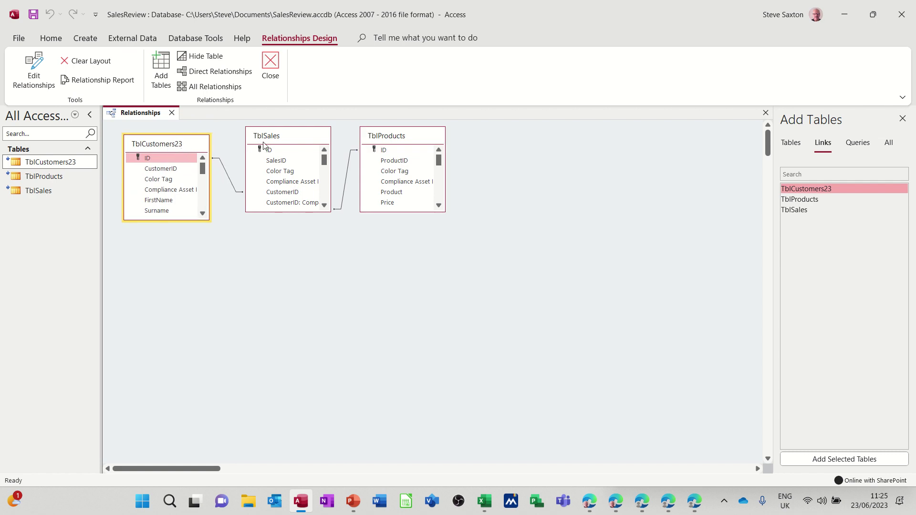
left_click_drag(263, 144, 265, 207)
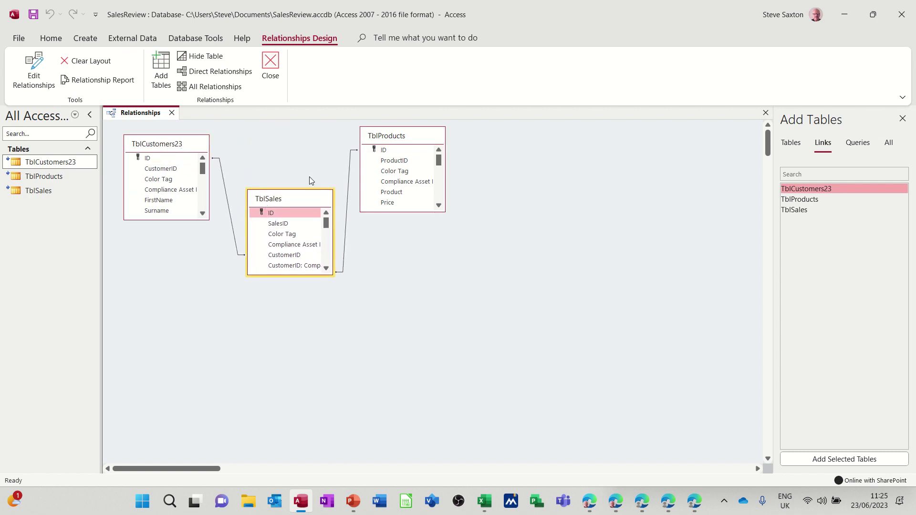
Inspect the TblProducts–TblSales join without changes, then save and close the relationships layout
double_click(350, 169)
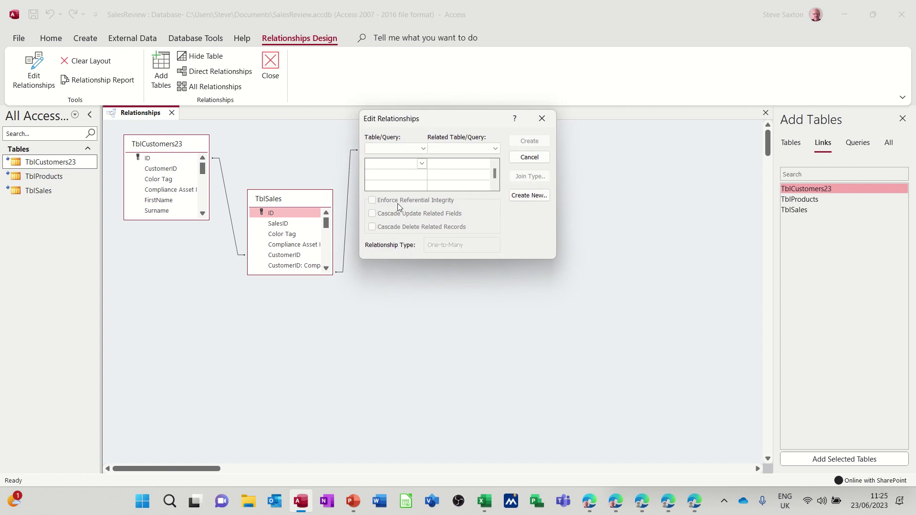
left_click(528, 158)
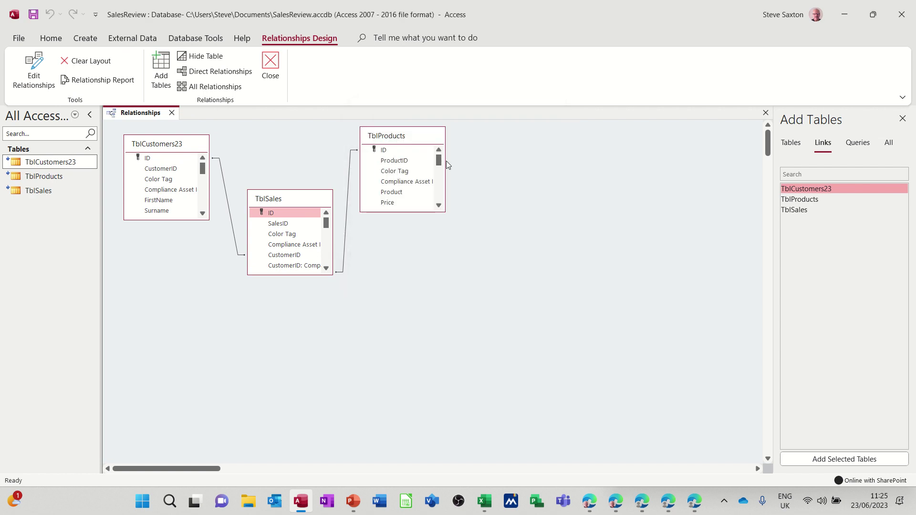
left_click(407, 136)
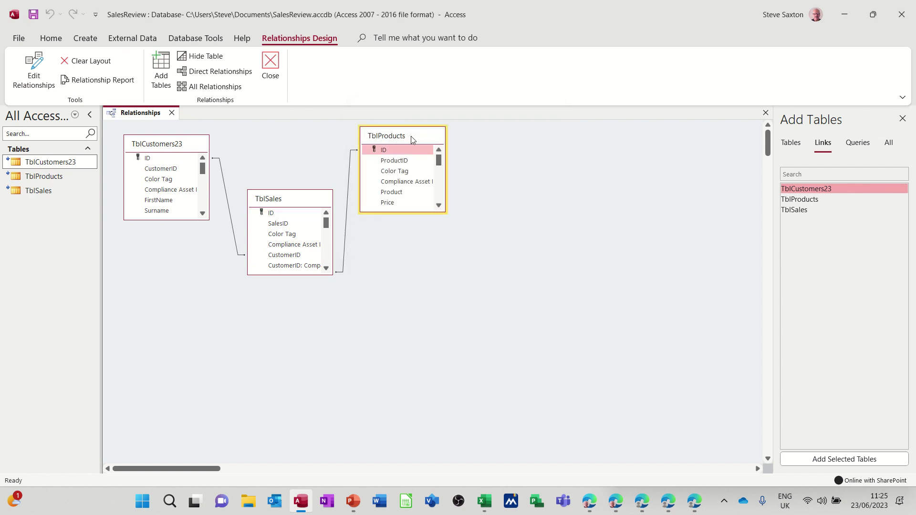
double_click(348, 177)
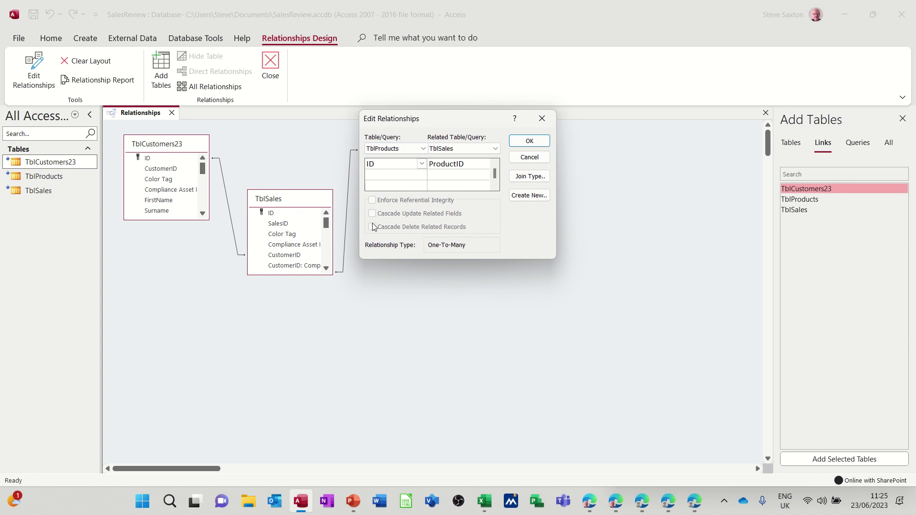
left_click(529, 157)
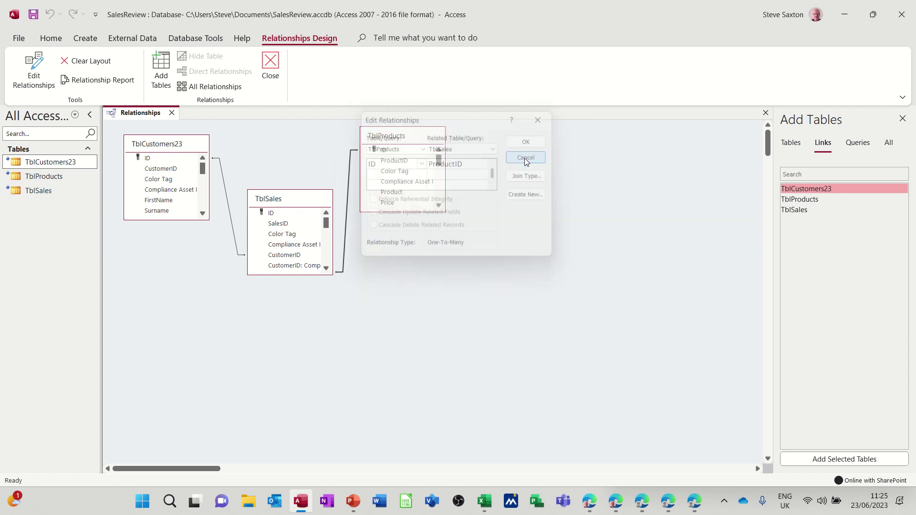
left_click(275, 68)
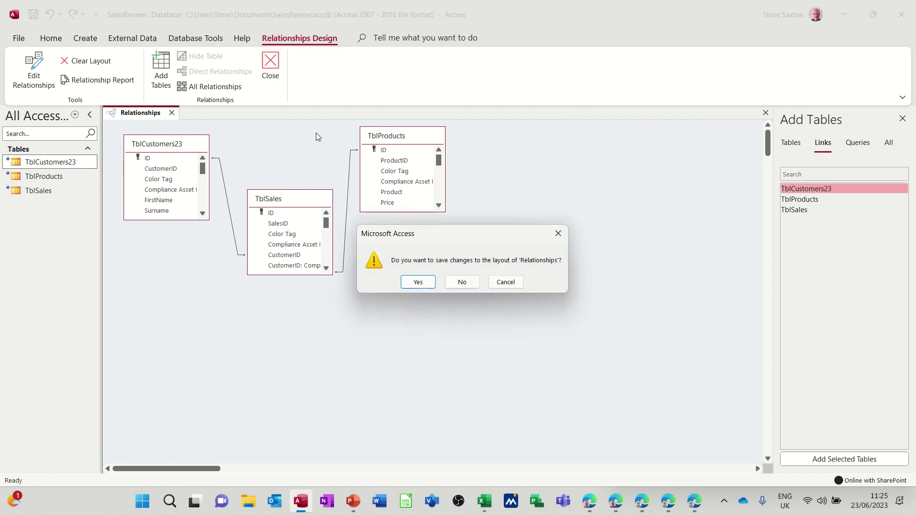
left_click(416, 282)
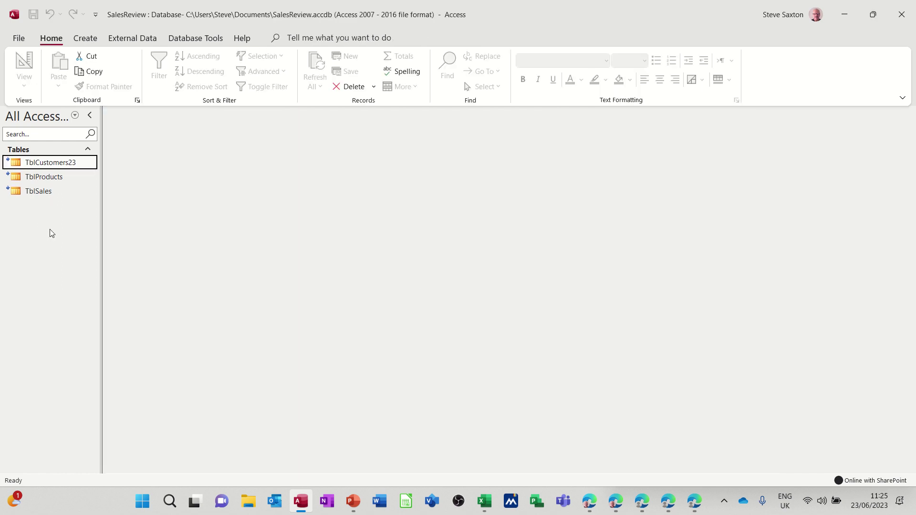
Start a new design query containing TblCustomers23, TblProducts and TblSales
left_click(84, 41)
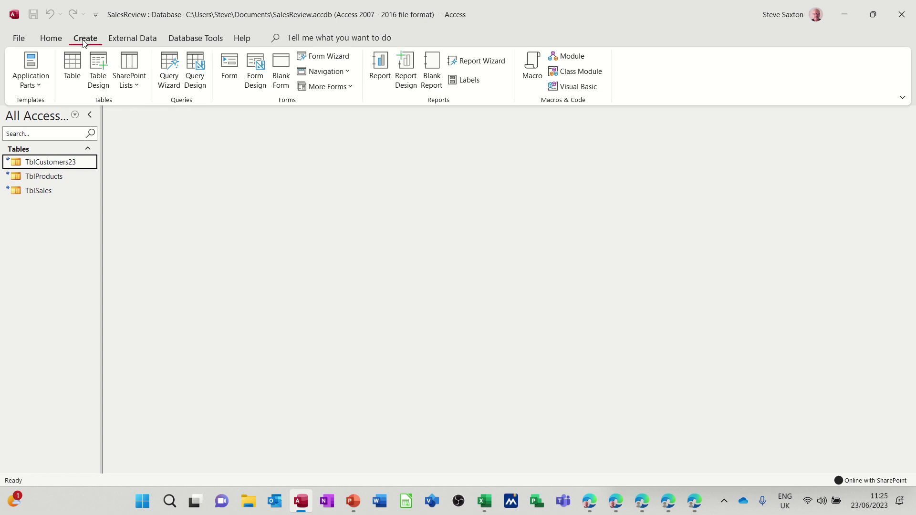
left_click(194, 74)
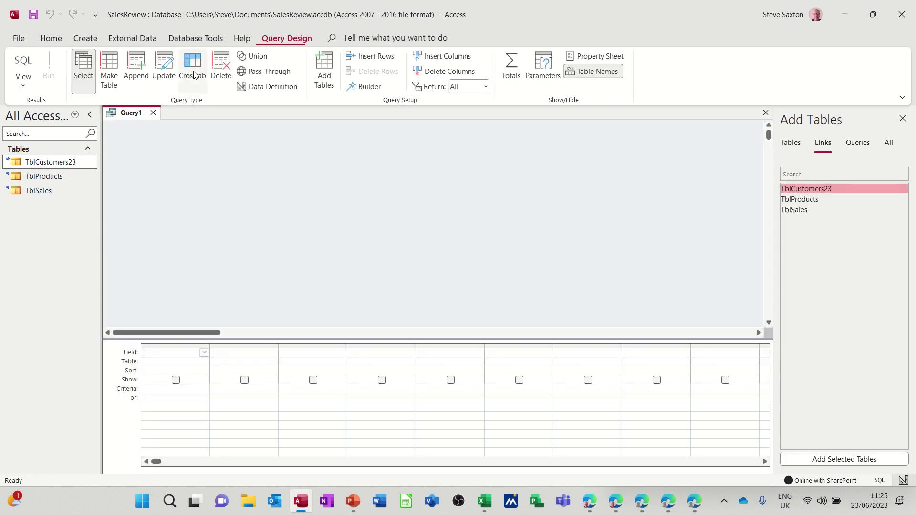
left_click_drag(67, 163, 189, 166)
left_click_drag(59, 179, 542, 173)
left_click_drag(43, 190, 386, 237)
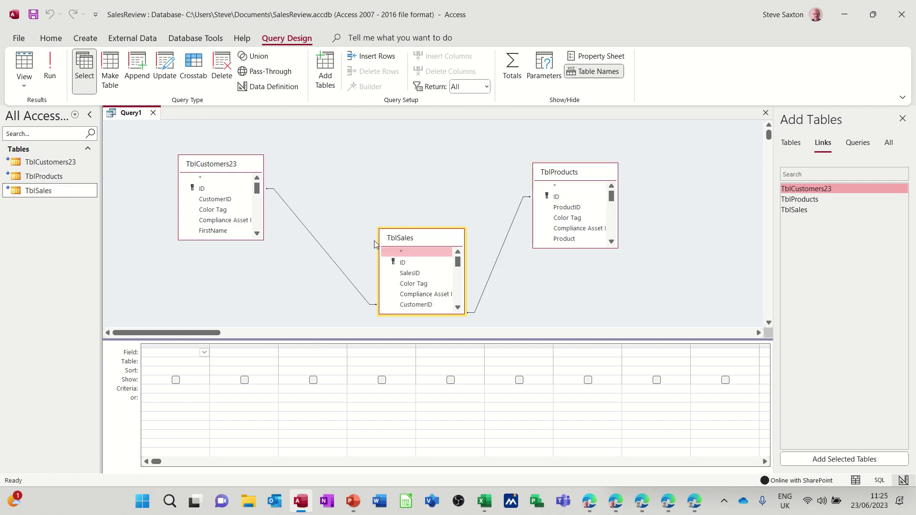
Add Company, Product and Qty columns, run the query, and widen the Product column
left_click(257, 234)
left_click(258, 234)
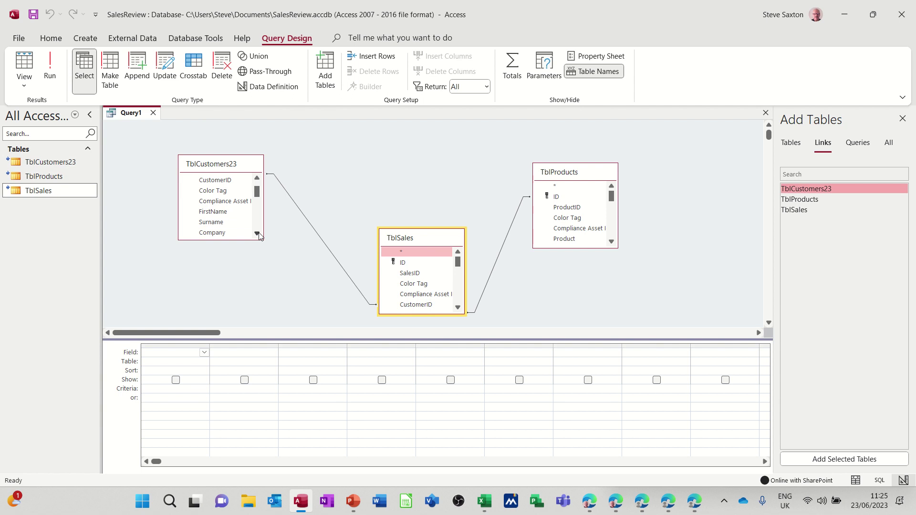
double_click(225, 233)
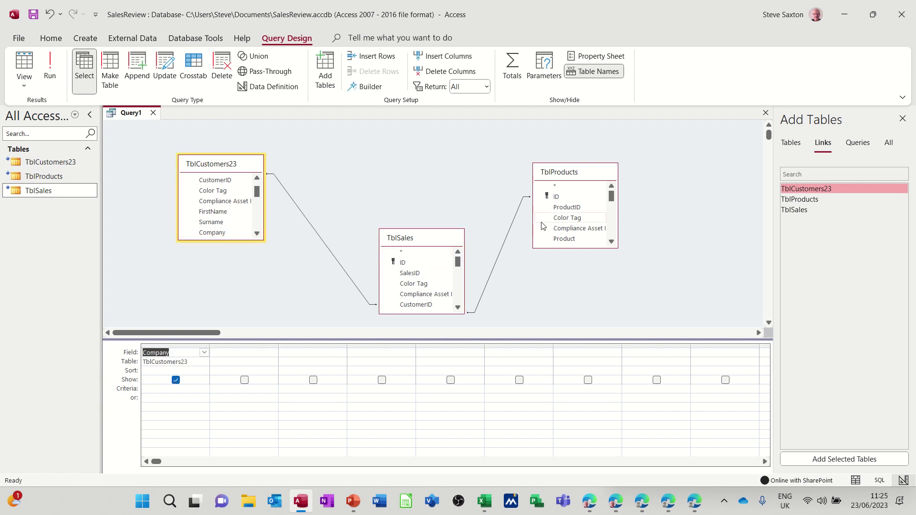
double_click(566, 239)
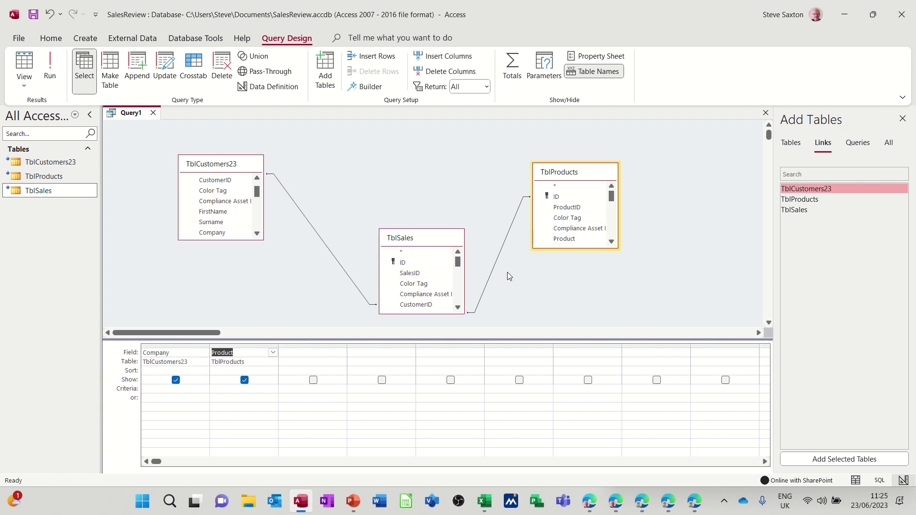
left_click(458, 308)
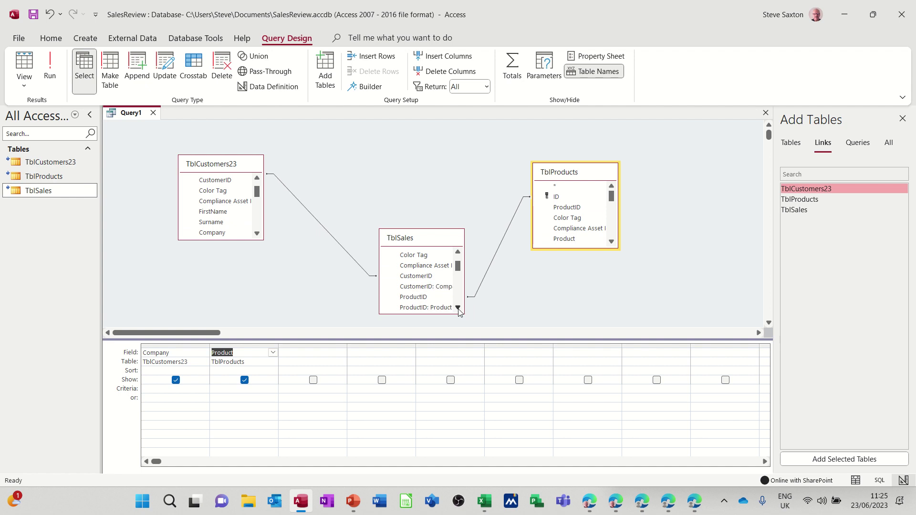
left_click(457, 307)
left_click(457, 308)
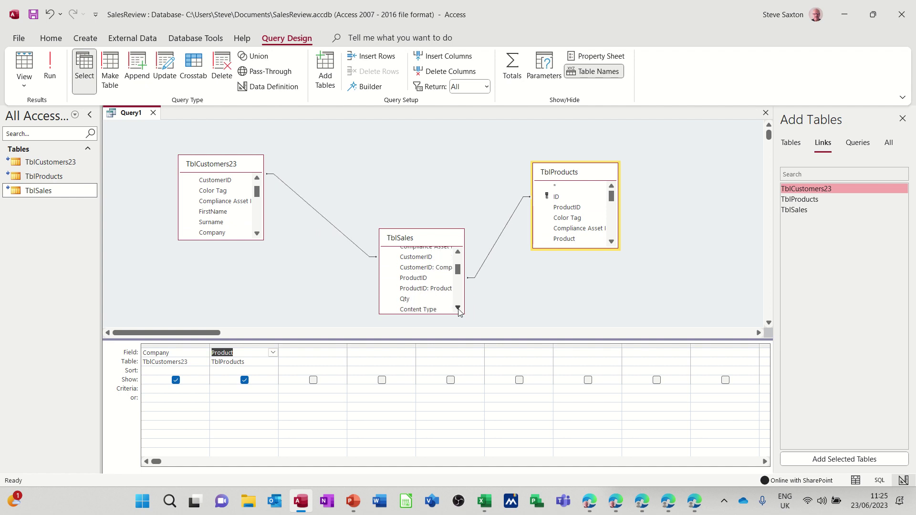
double_click(424, 300)
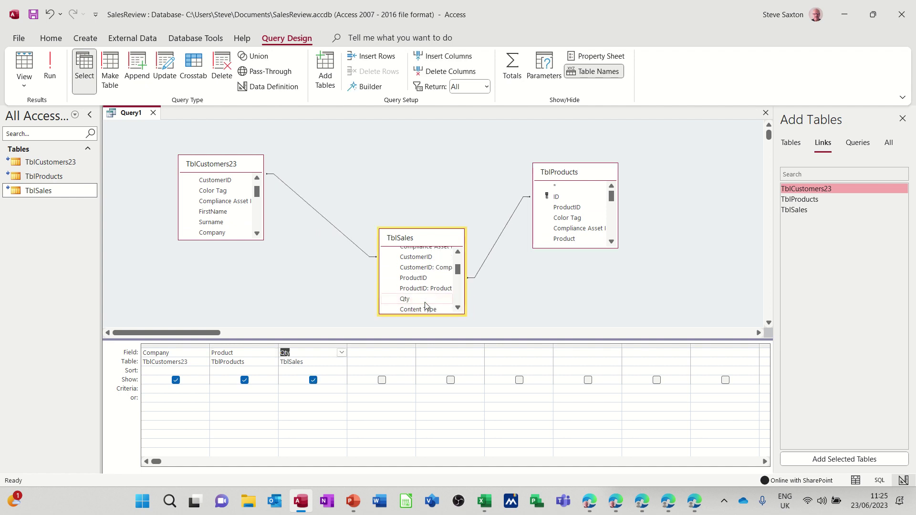
left_click(50, 71)
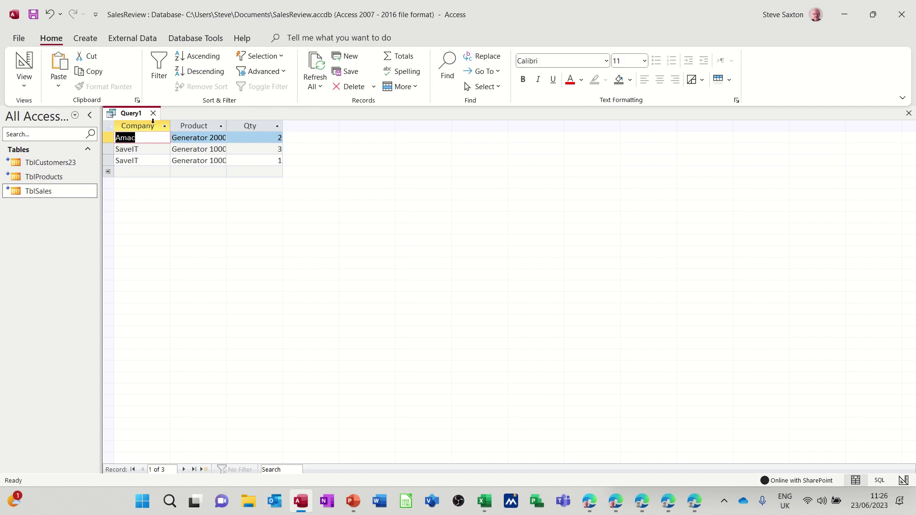
double_click(228, 125)
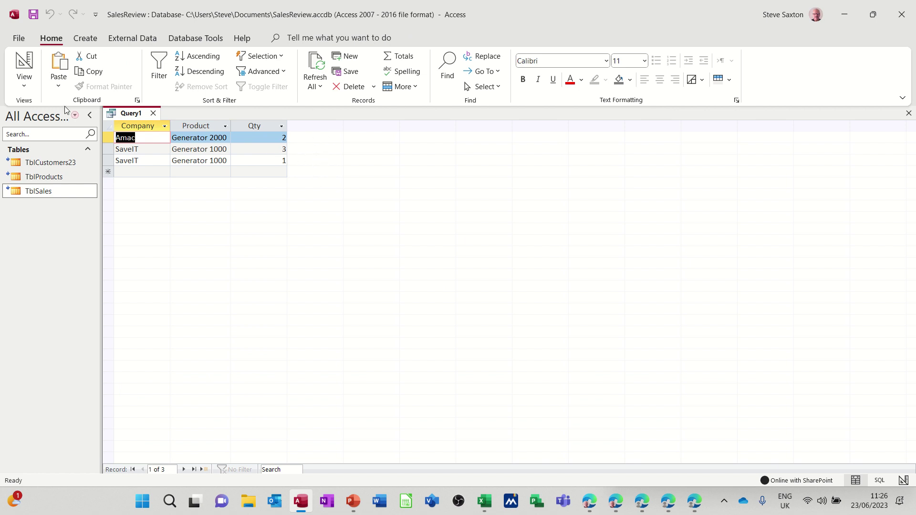
Return Query1 to Design view and open the Expression Builder for the fourth column
left_click(25, 63)
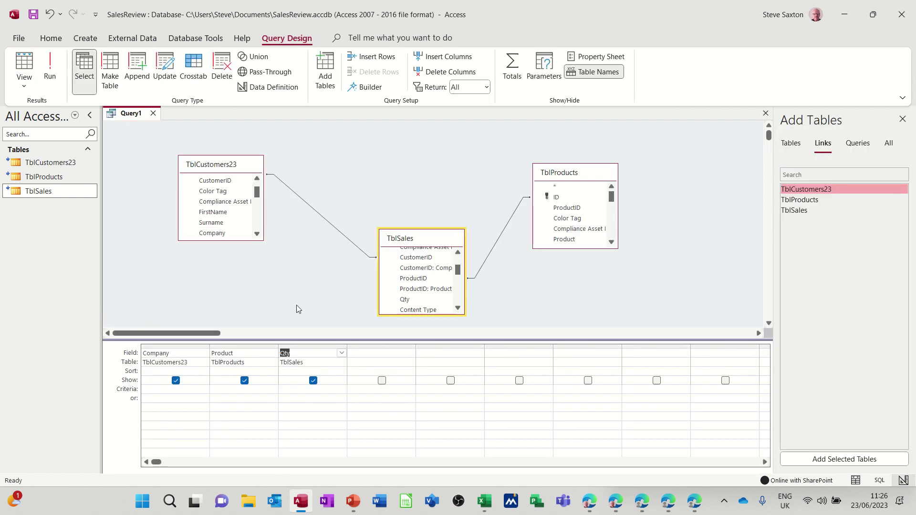
left_click(365, 352)
left_click(361, 88)
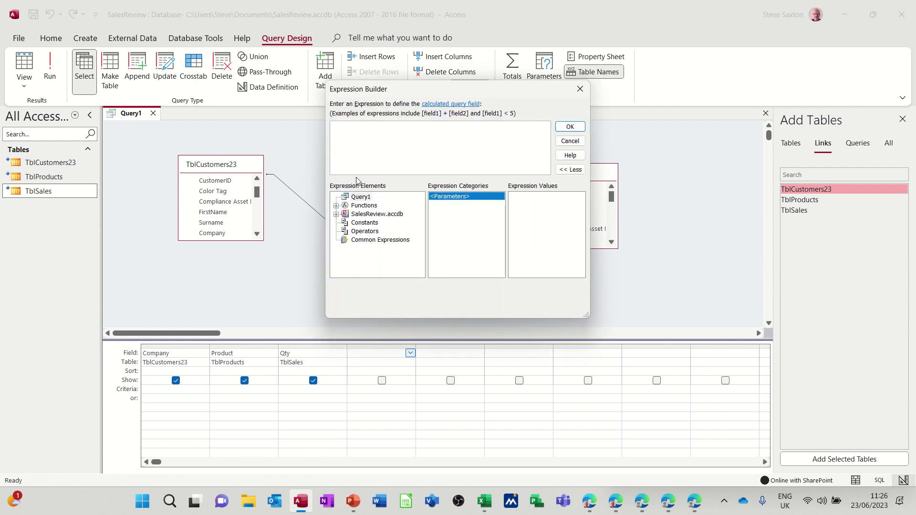
Build the expression TblProducts Price * TblSales Qty and confirm it
left_click(336, 214)
left_click(345, 223)
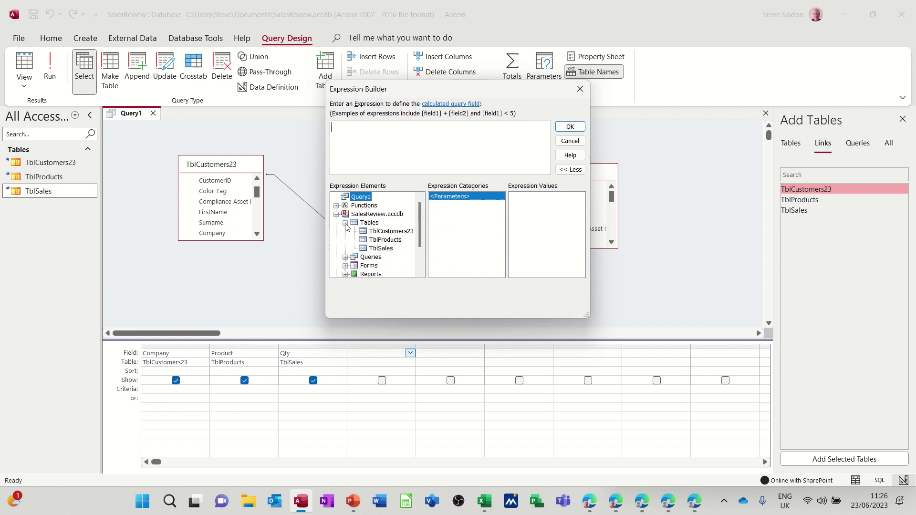
left_click(364, 240)
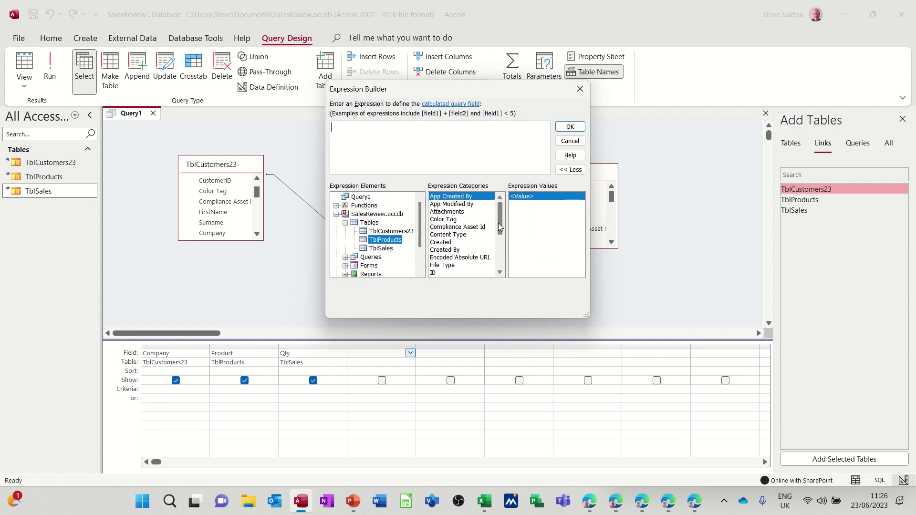
left_click_drag(499, 229, 500, 247)
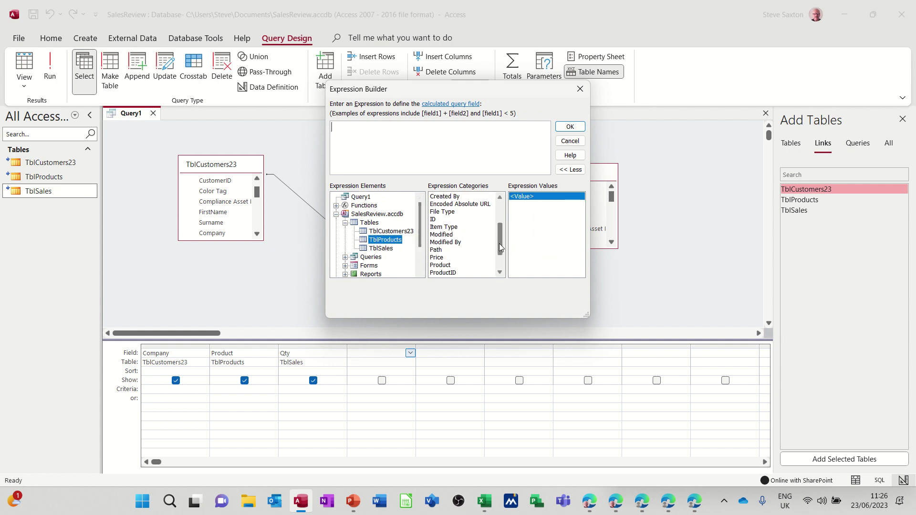
double_click(439, 258)
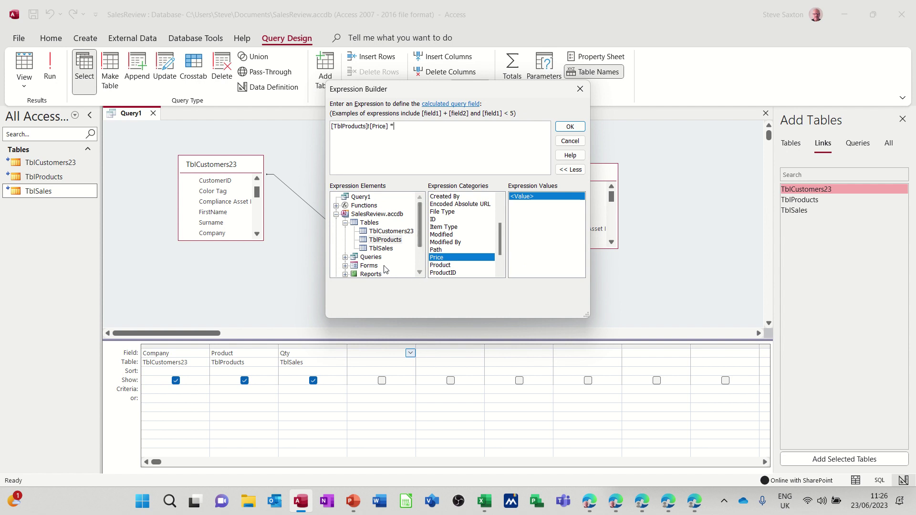
left_click(381, 250)
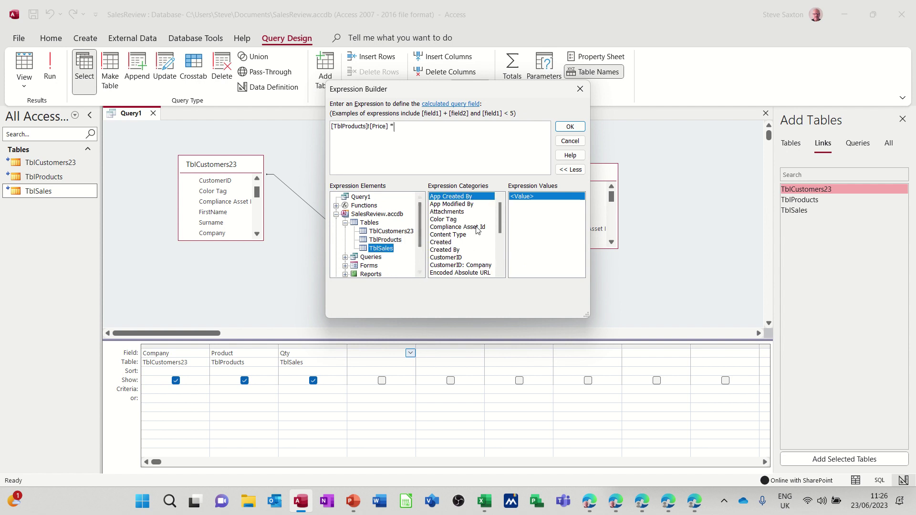
left_click_drag(500, 221, 493, 256)
double_click(444, 258)
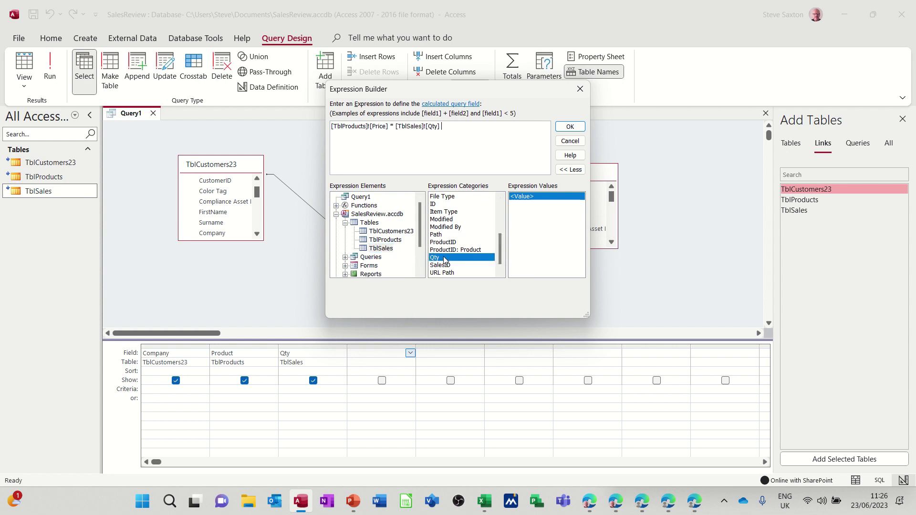
left_click(570, 127)
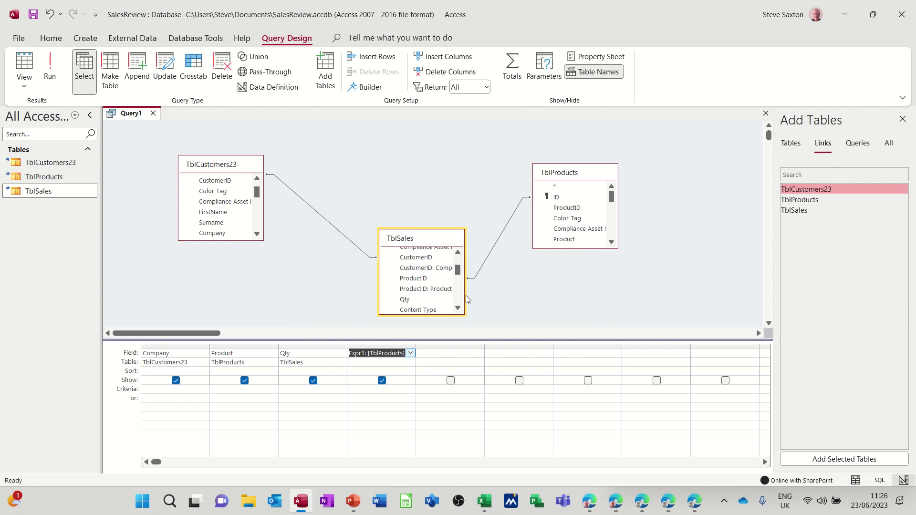
Rename the calculated column's Expr1 alias to TotalSales
left_click(364, 354)
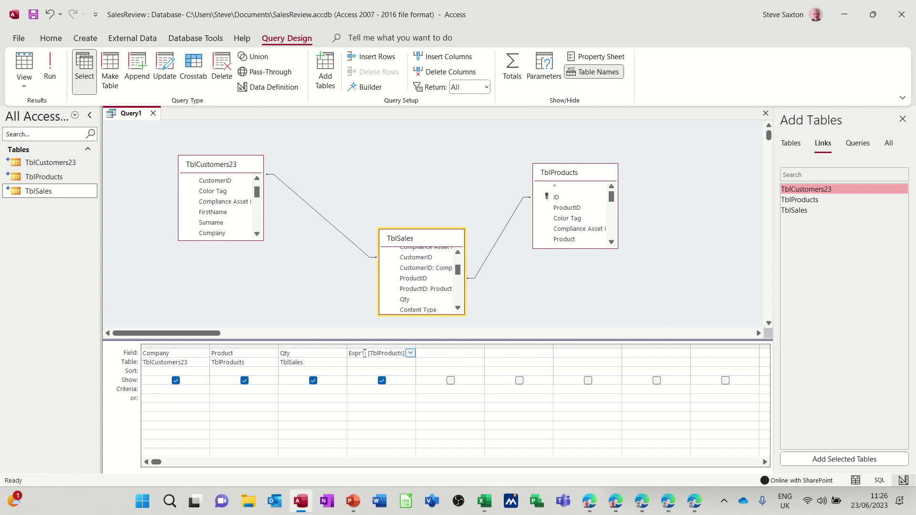
key("Right")
key("Right")
key("Right")
key("Right")
key("Right")
key("Right")
key("Right")
key("Right")
key("Right")
key("Right")
key("Right")
key("Right")
key("Right")
key("Right")
key("Right")
key("Right")
key("Right")
key("Right")
key("Right")
key("Right")
key("Home")
key("Delete")
key("Delete")
key("Delete")
key("Delete")
key("Delete")
type("TotalSales")
left_click(370, 362)
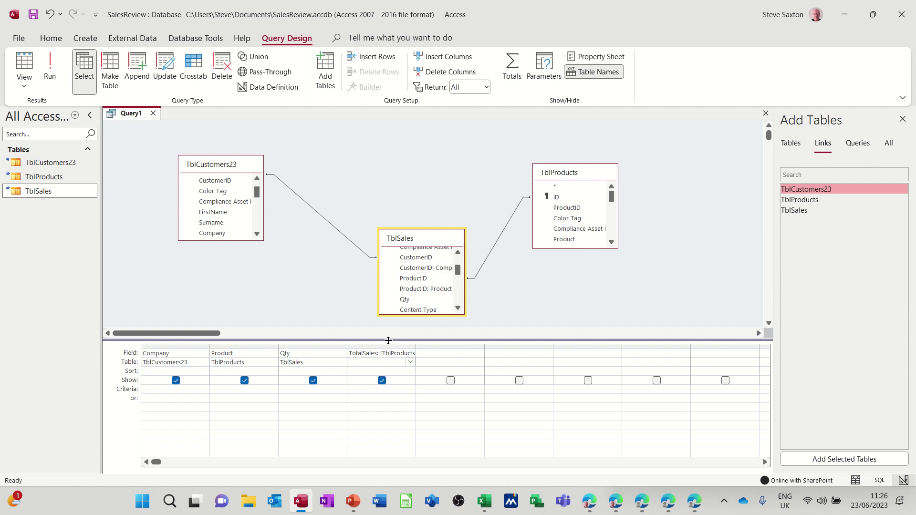
Set TotalSales Format to Currency, then close the Property Sheet and Add Tables panes
left_click(387, 353)
left_click(592, 57)
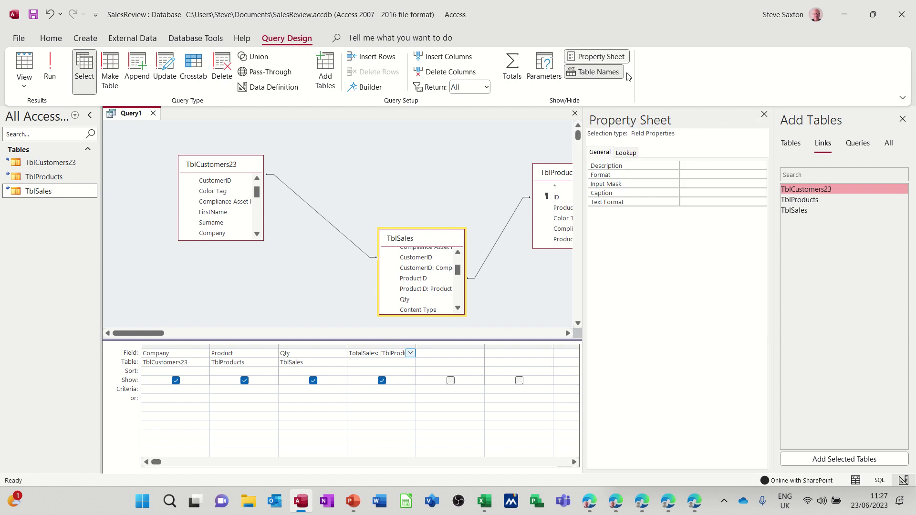
left_click(696, 175)
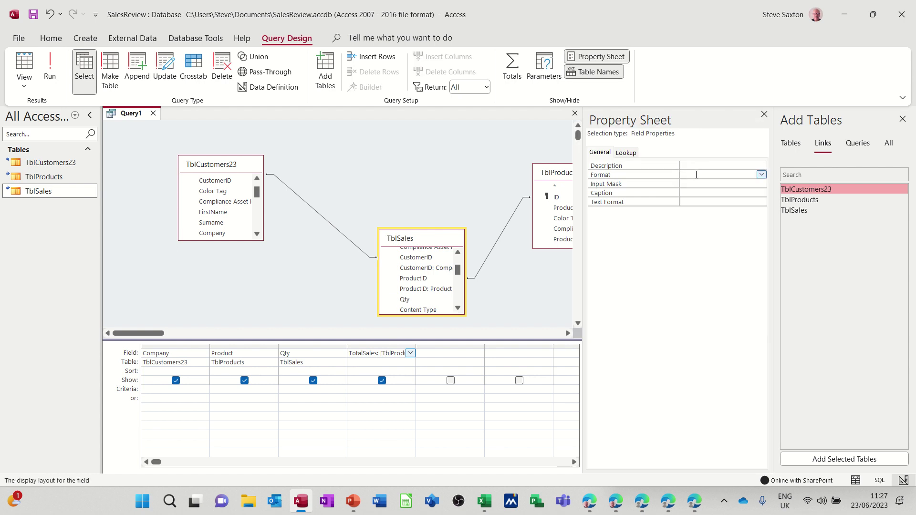
type("currency")
key("Return")
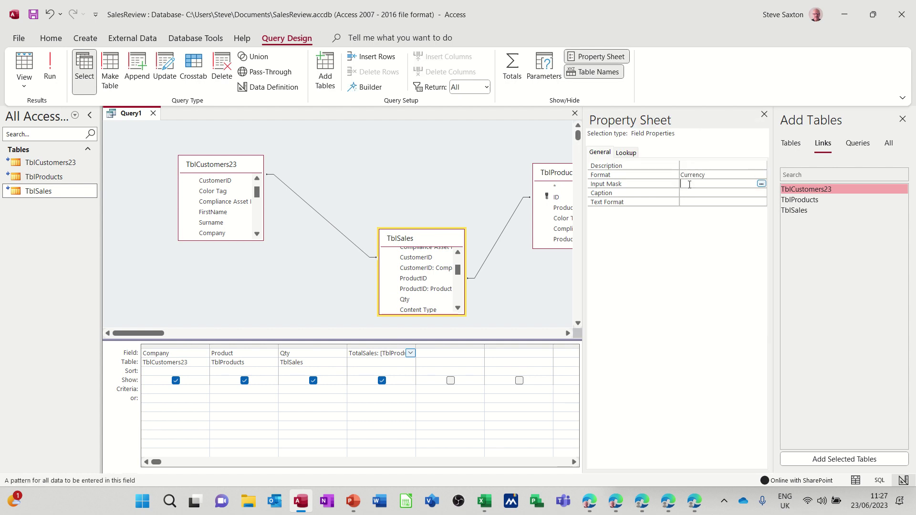
left_click(764, 114)
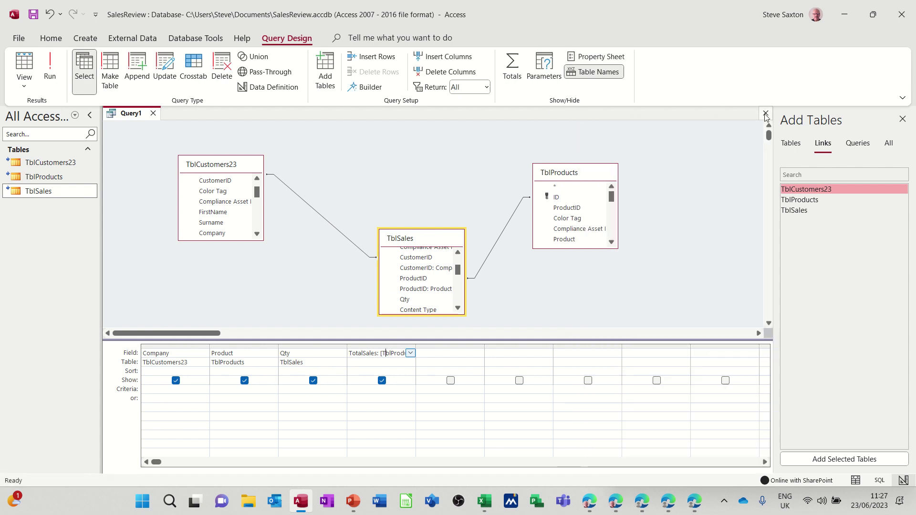
left_click(902, 119)
Run Query1, save it under the name QryTotalSales, and close its tab
left_click(50, 69)
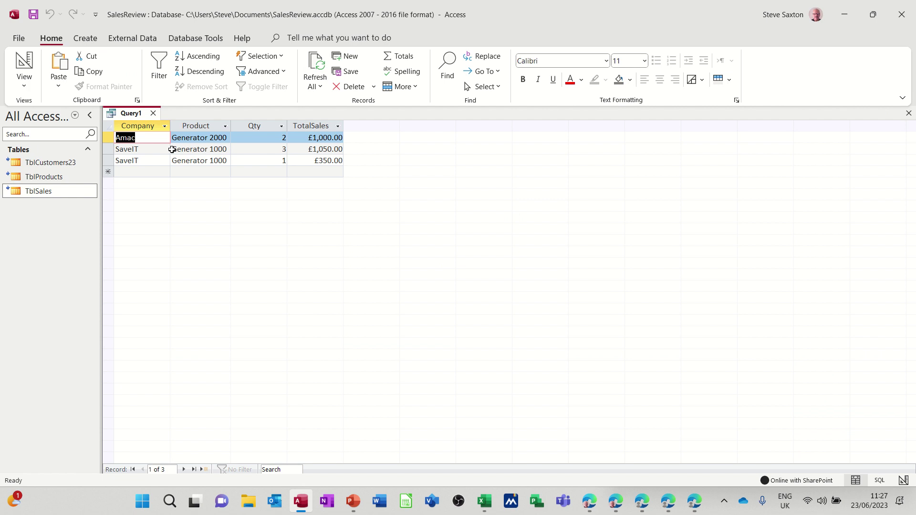
left_click(33, 14)
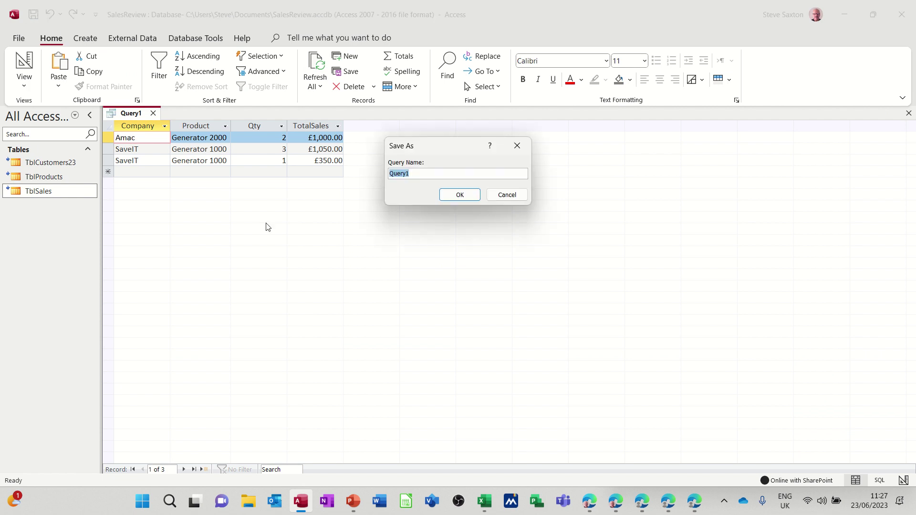
type("Q")
left_click(460, 195)
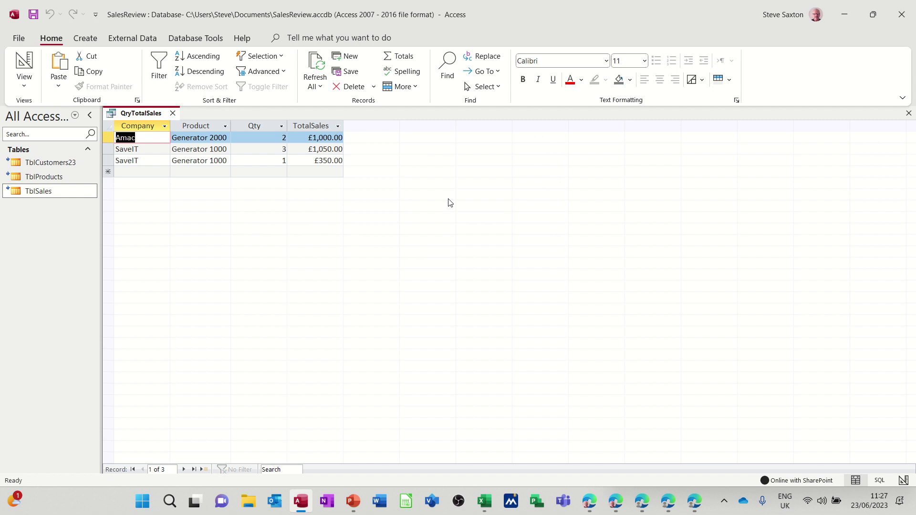
left_click(173, 113)
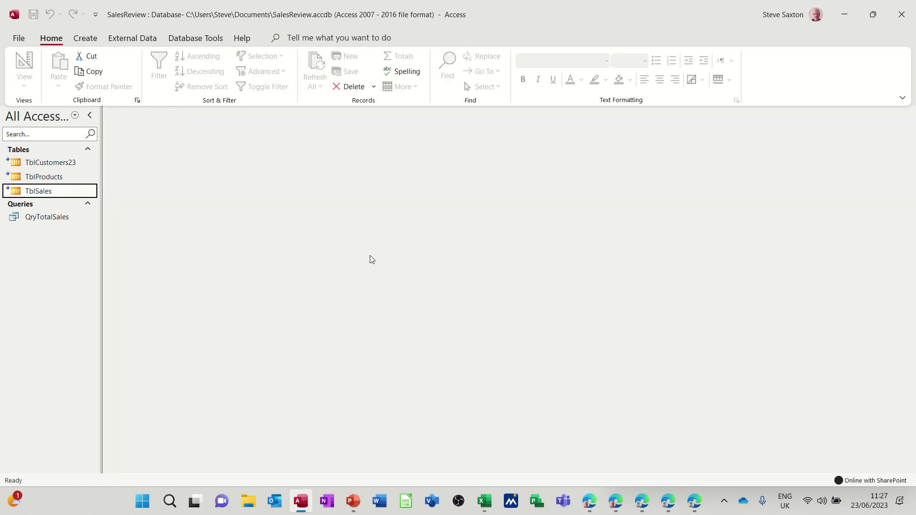
Switch to the SharePoint team site in Edge and cancel a started TblSales new item
left_click(590, 502)
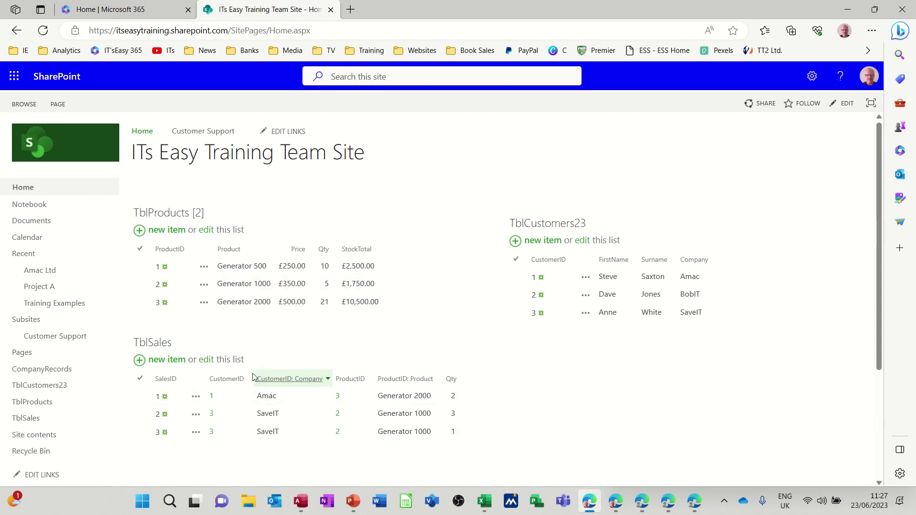
left_click(159, 361)
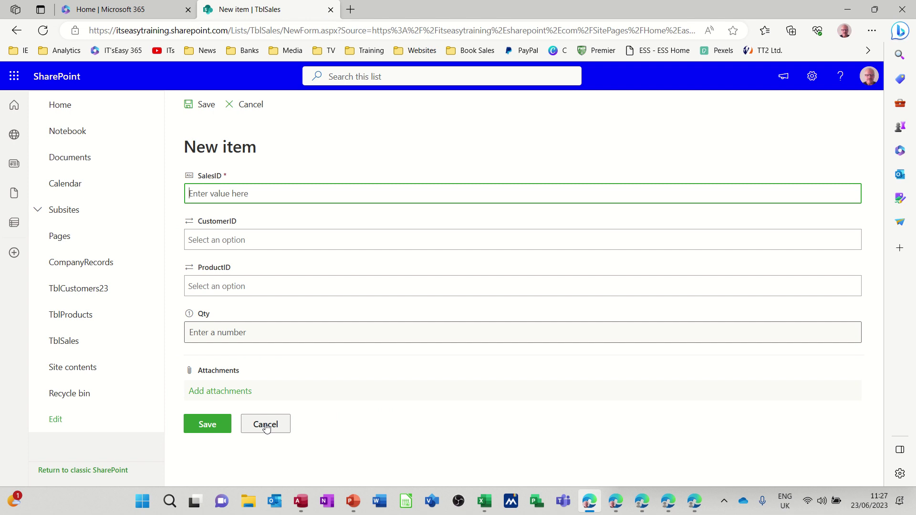
left_click(266, 425)
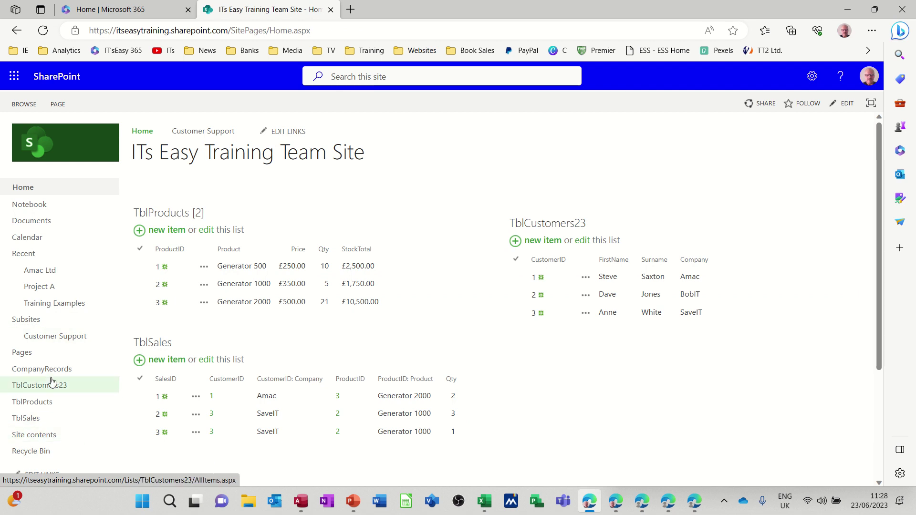
Open TblSales in grid edit mode and add a new row with SalesID 4
left_click(34, 420)
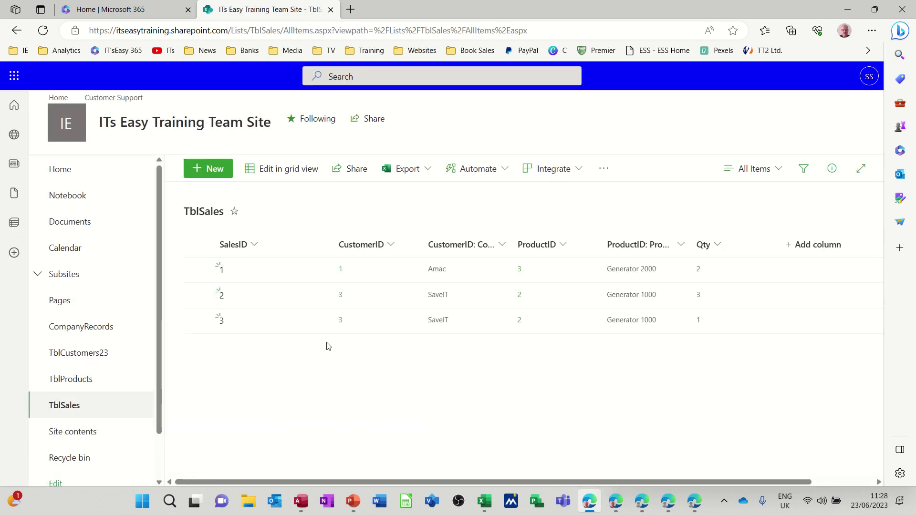
left_click(293, 175)
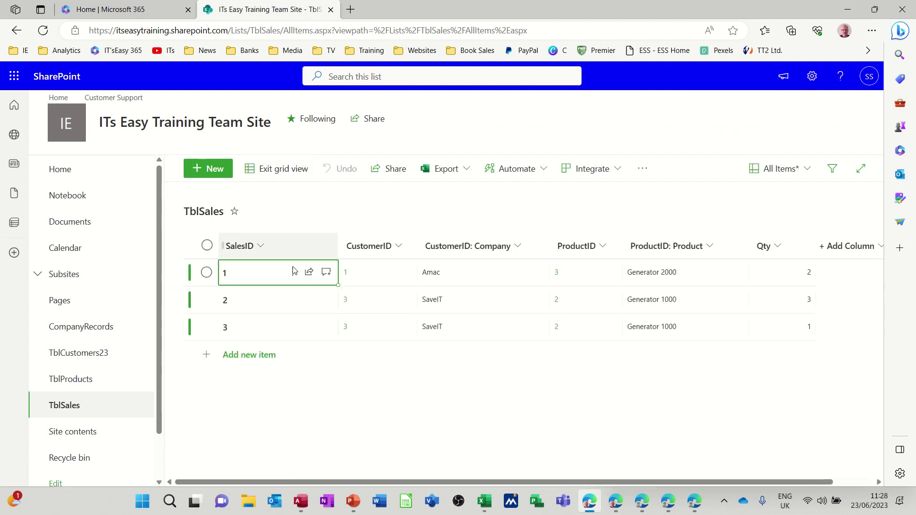
left_click(257, 357)
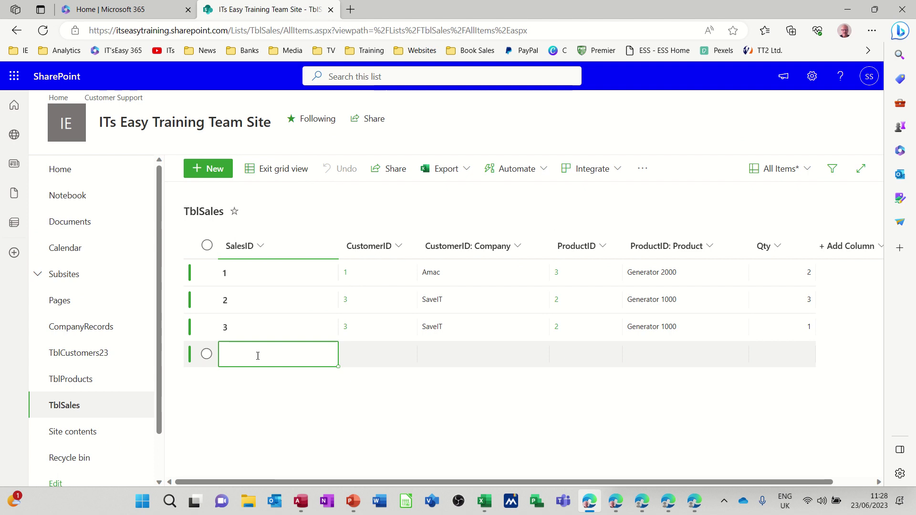
type("4")
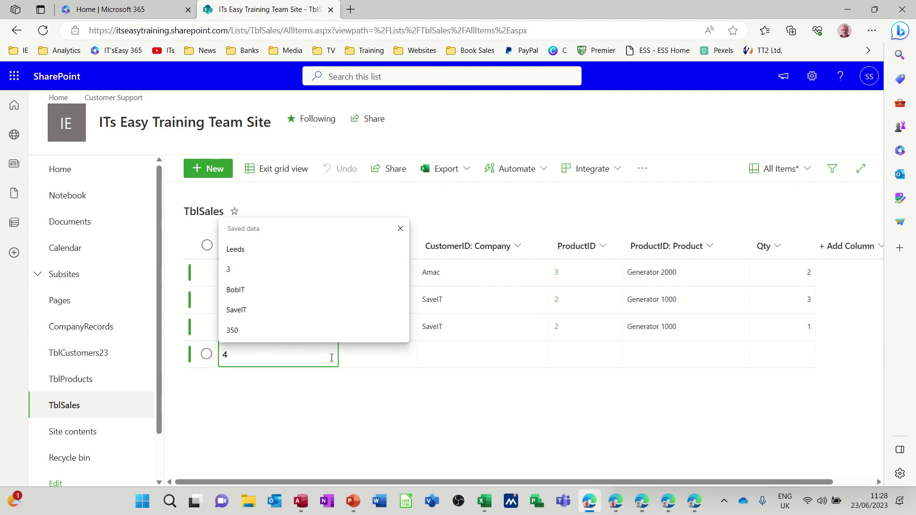
left_click(349, 360)
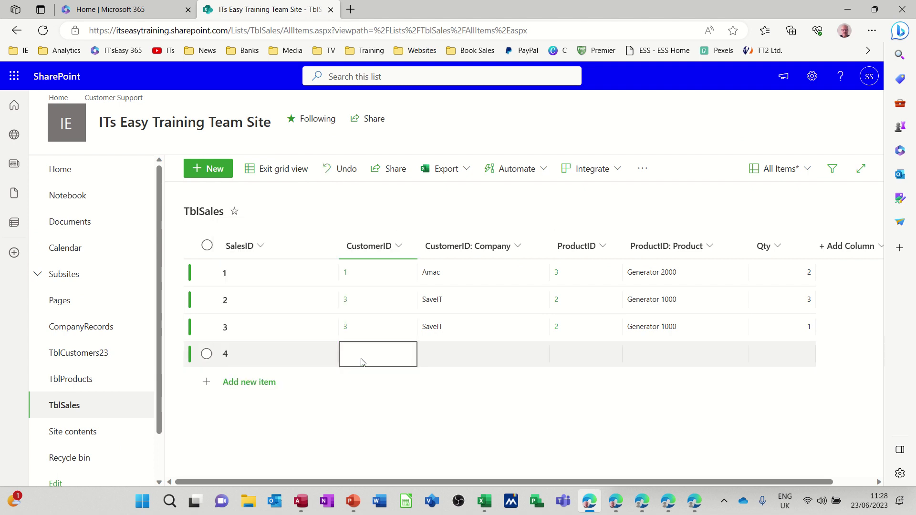
Set row 4's CustomerID to 2, ProductID to 3 and Qty to 3, then save it
left_click(361, 361)
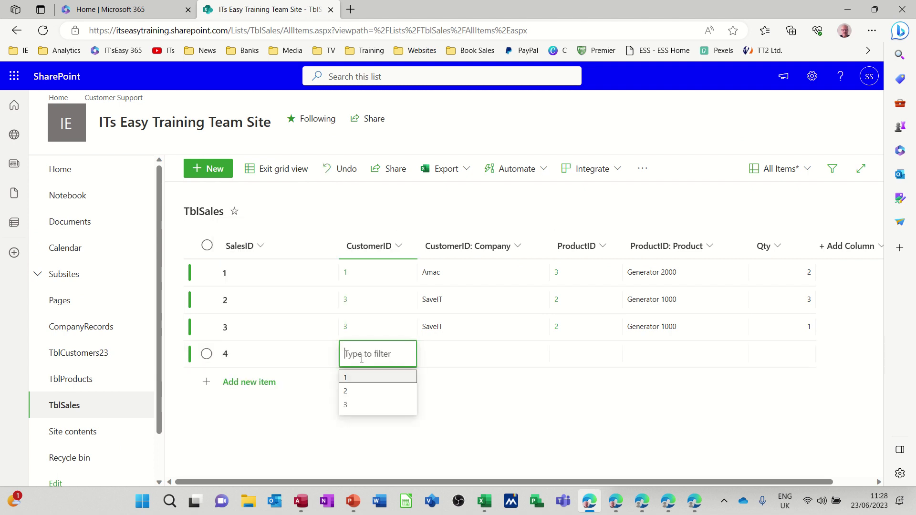
left_click(353, 392)
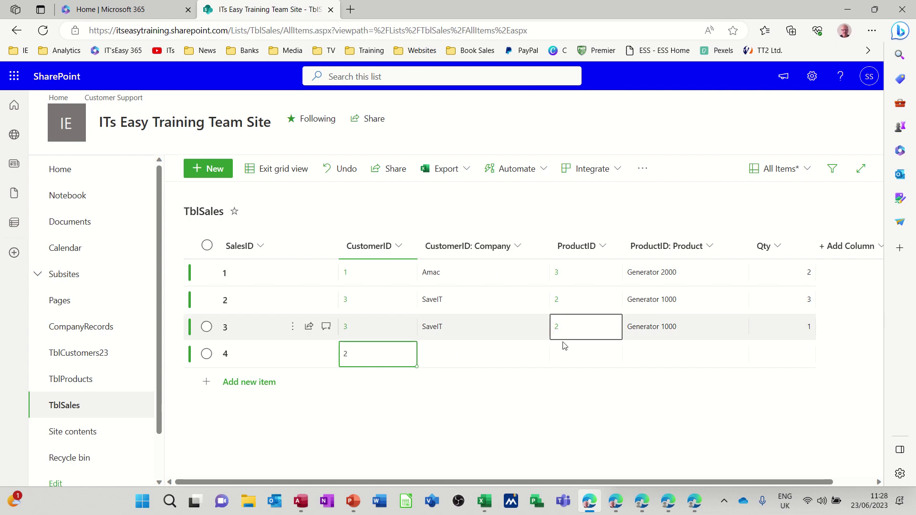
left_click(565, 354)
left_click(569, 355)
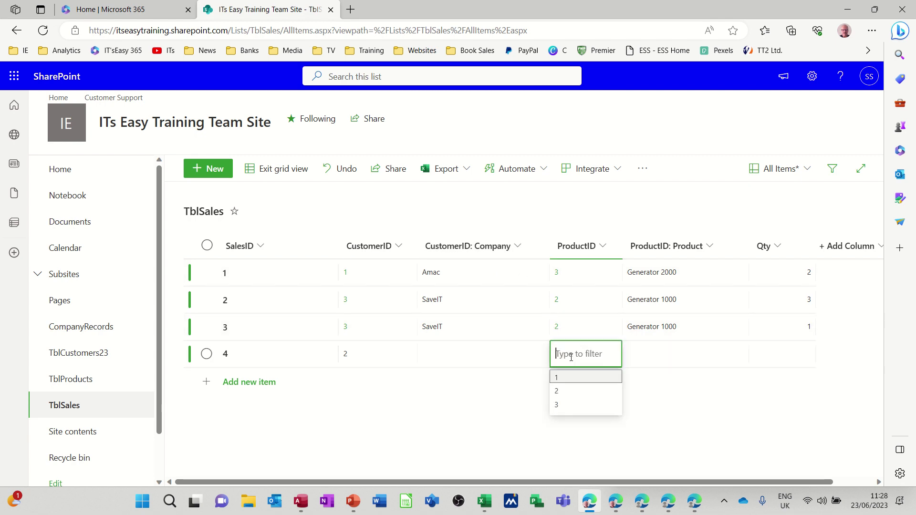
left_click(566, 405)
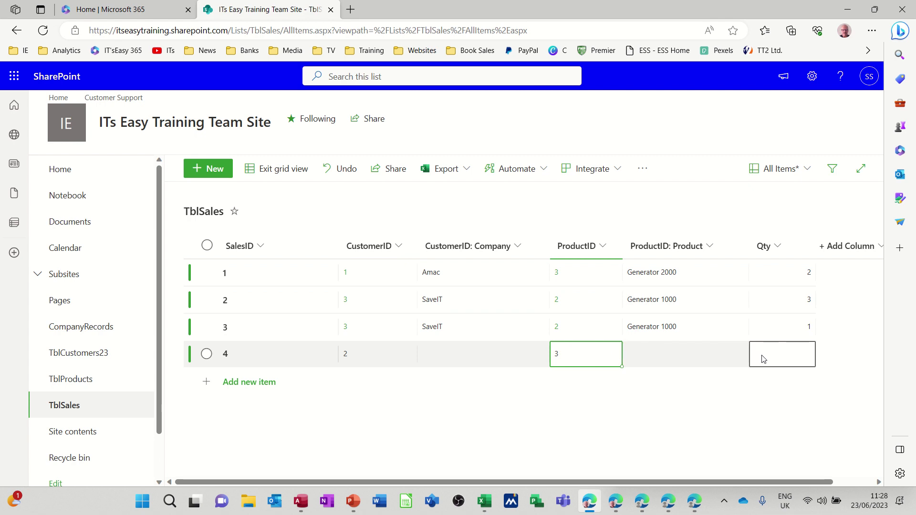
left_click(779, 355)
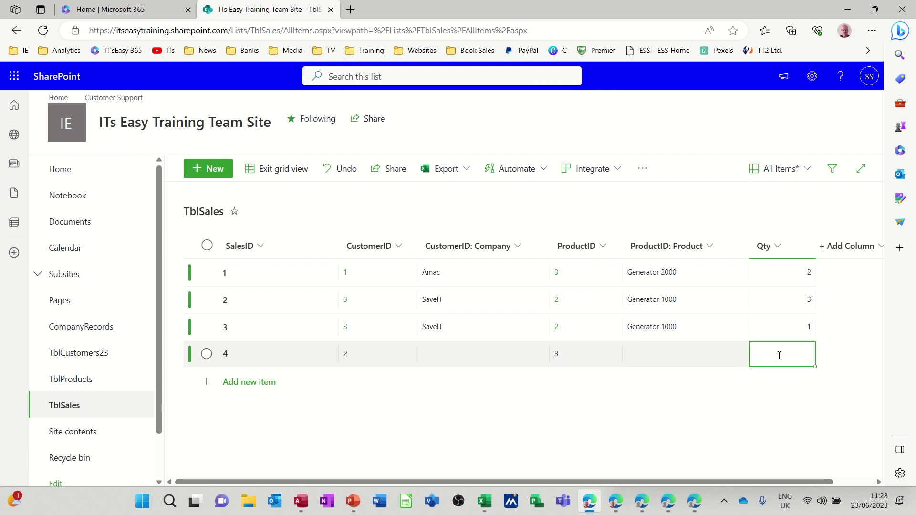
type("3")
key("Return")
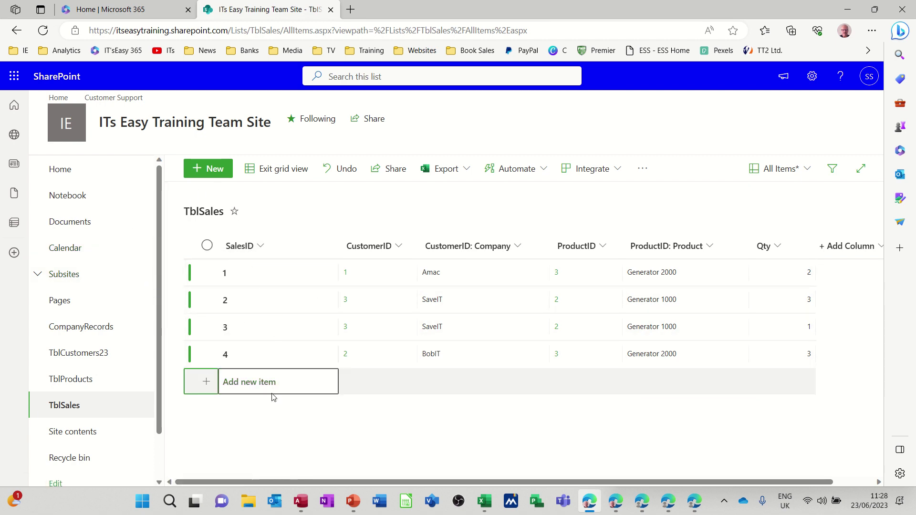
Check BobIT's new sale in TblSales and its £1,500.00 total in QryTotalSales, then close both
mouse_move(301, 501)
left_click(248, 402)
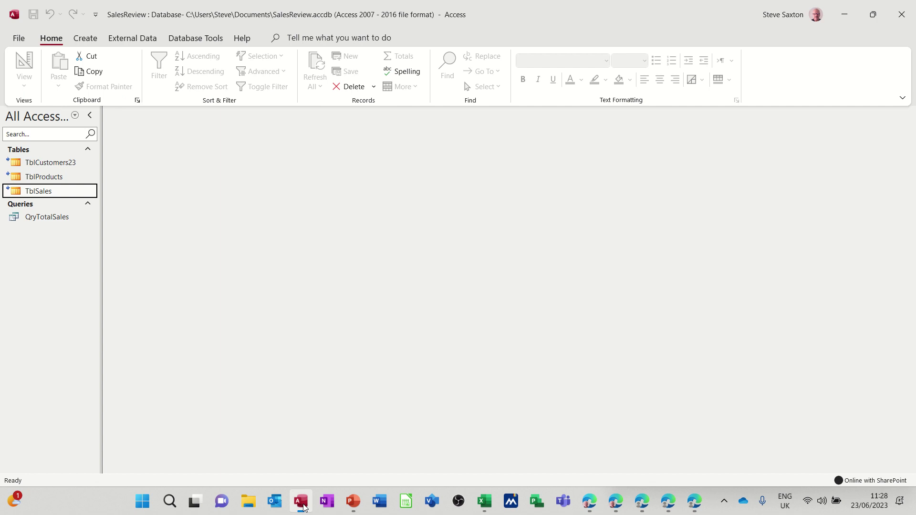
double_click(48, 191)
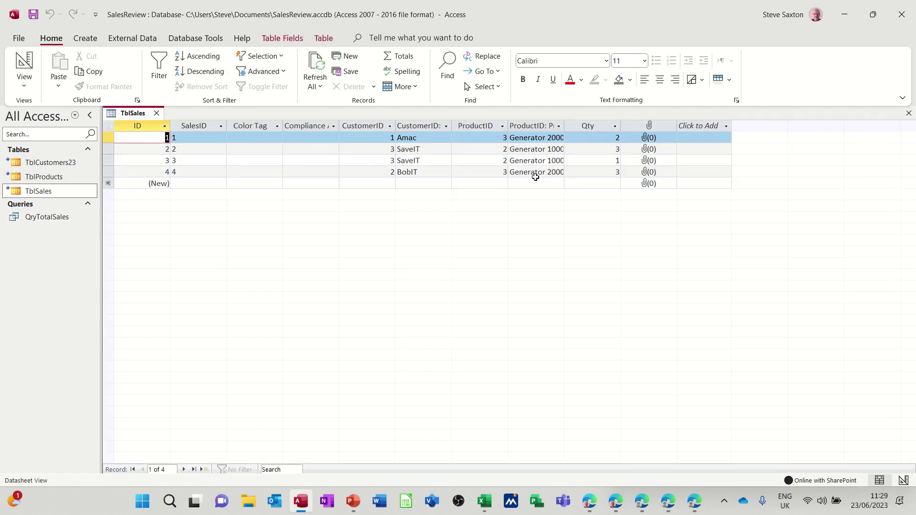
left_click(157, 114)
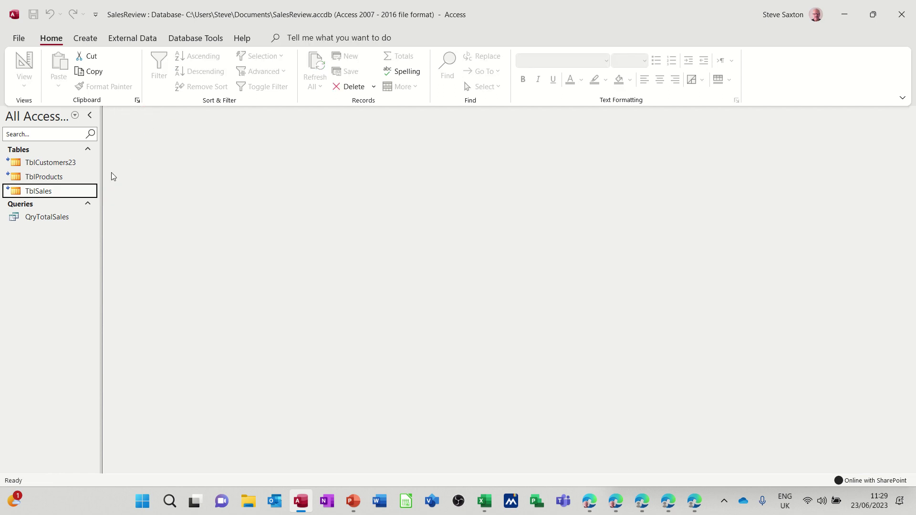
double_click(67, 217)
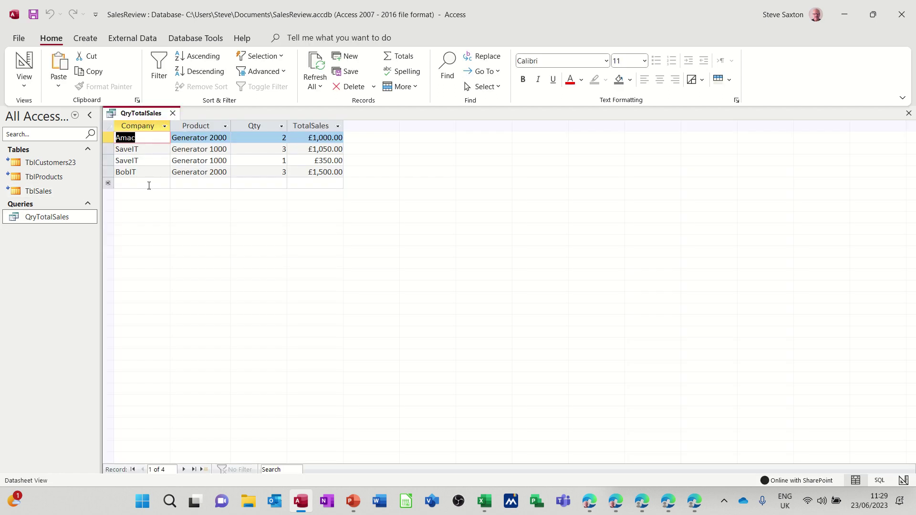
left_click(173, 114)
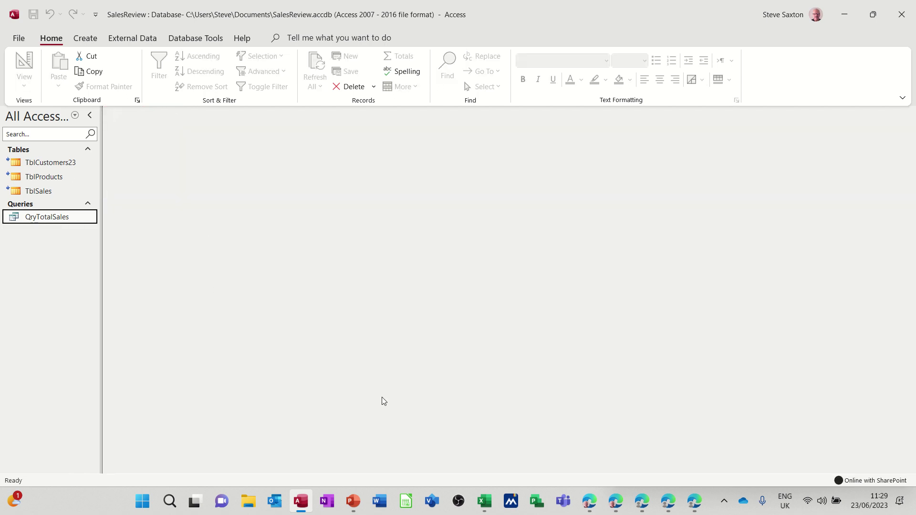
Select the new row 4 record in the SharePoint TblSales list, then open the Microsoft Lists home page
left_click(585, 502)
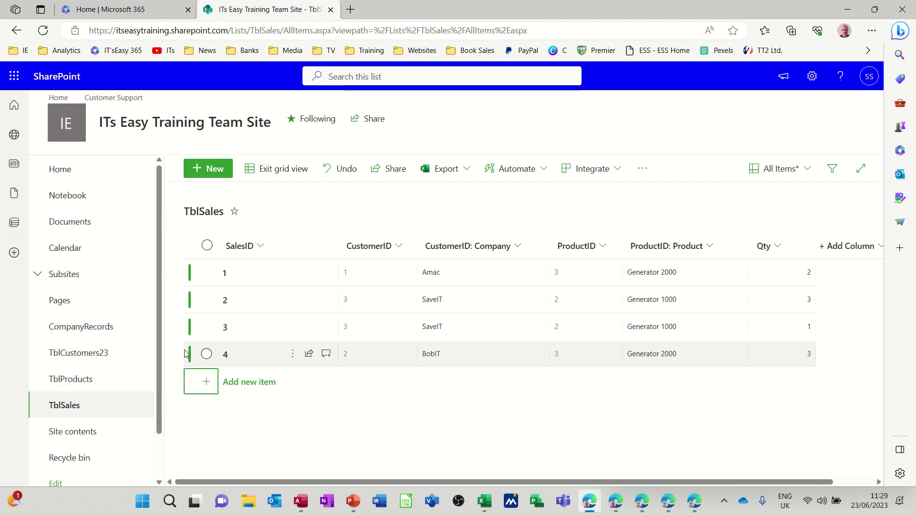
left_click(229, 354)
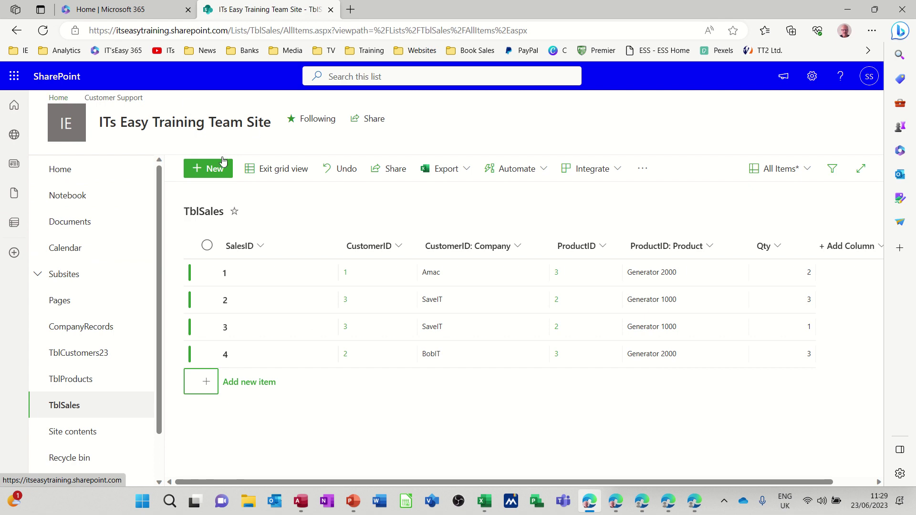
left_click(14, 224)
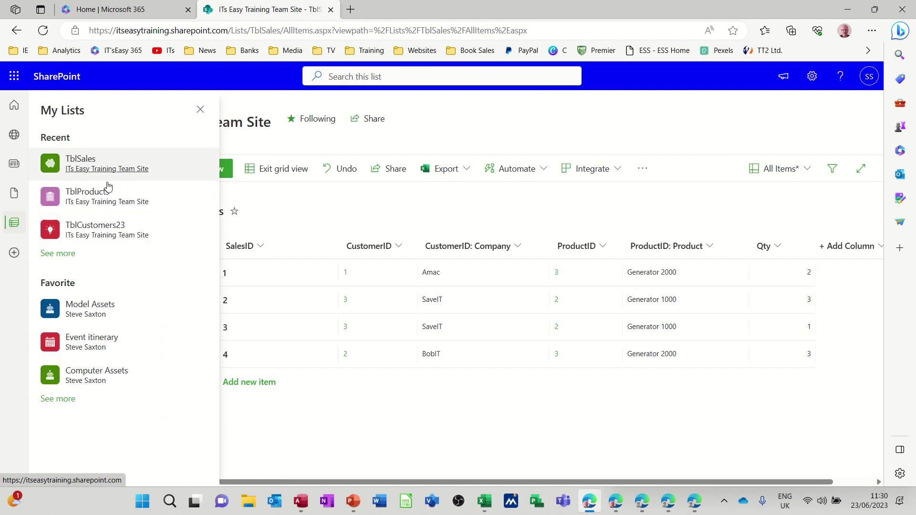
left_click(65, 257)
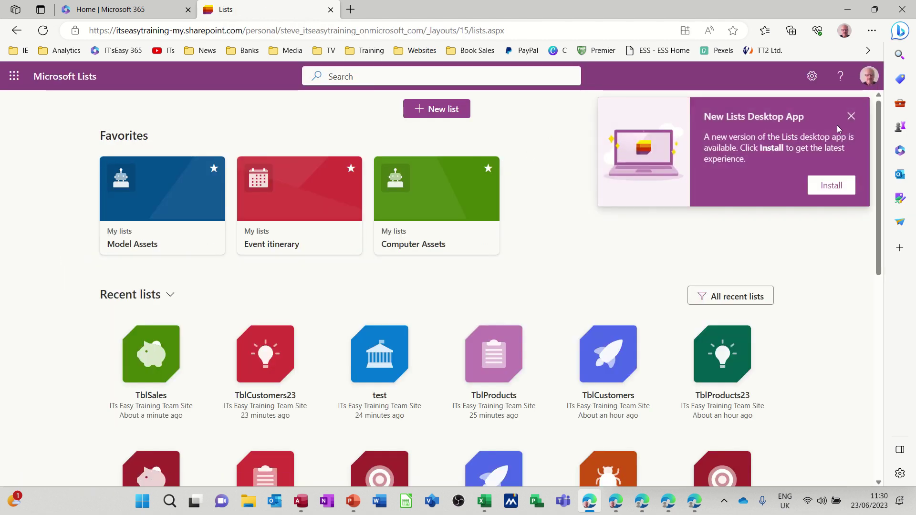
Create a blank list named Sales1, green with a clipboard icon, on the ITs Easy Training Team Site
left_click(851, 118)
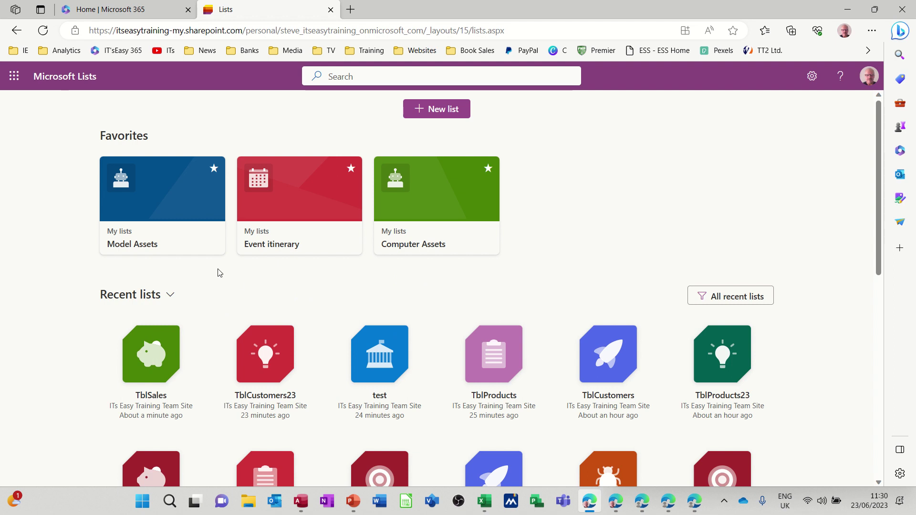
left_click(435, 109)
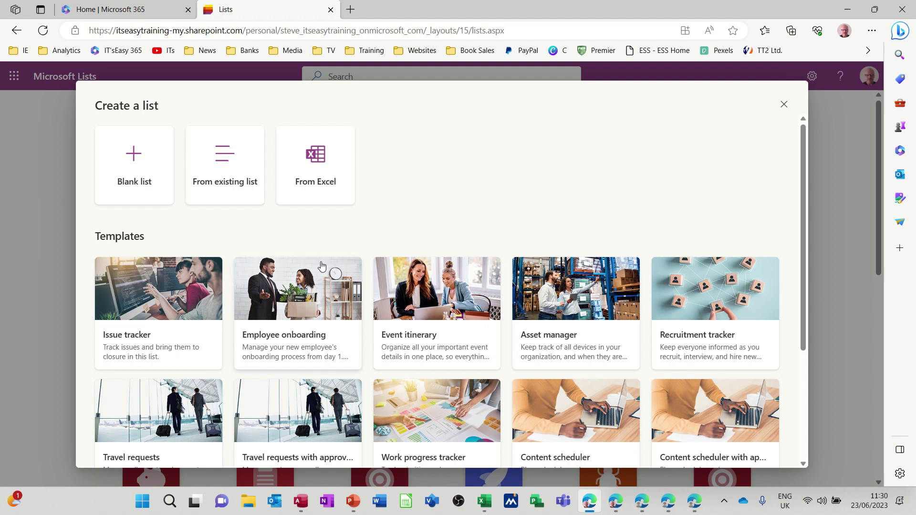
left_click(135, 158)
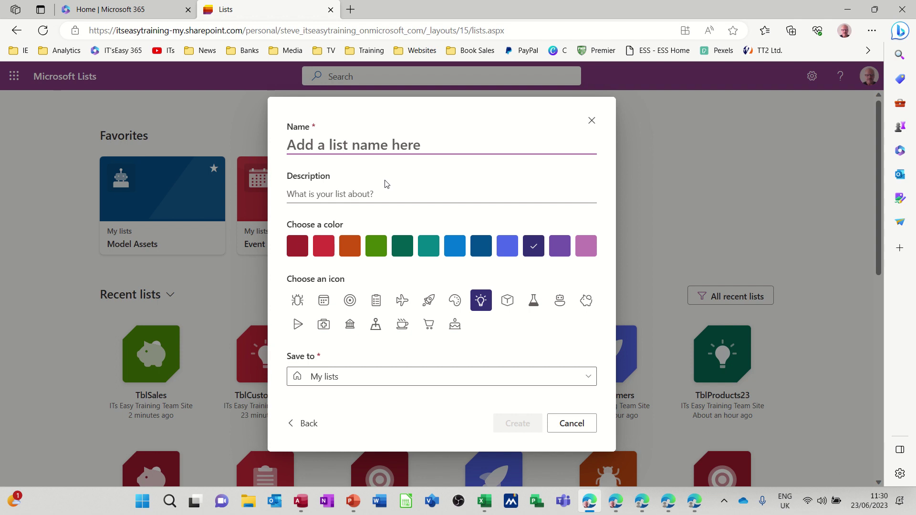
type("Sa")
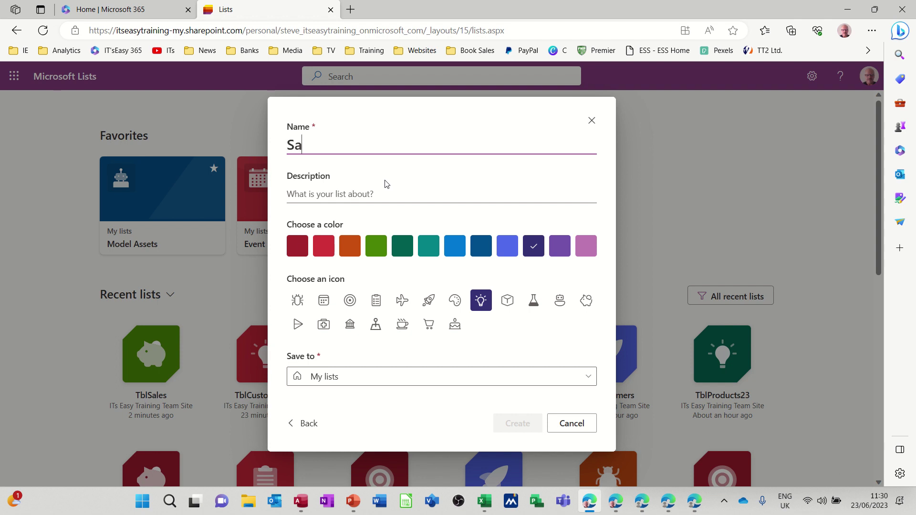
type("les1")
left_click(380, 253)
left_click(376, 302)
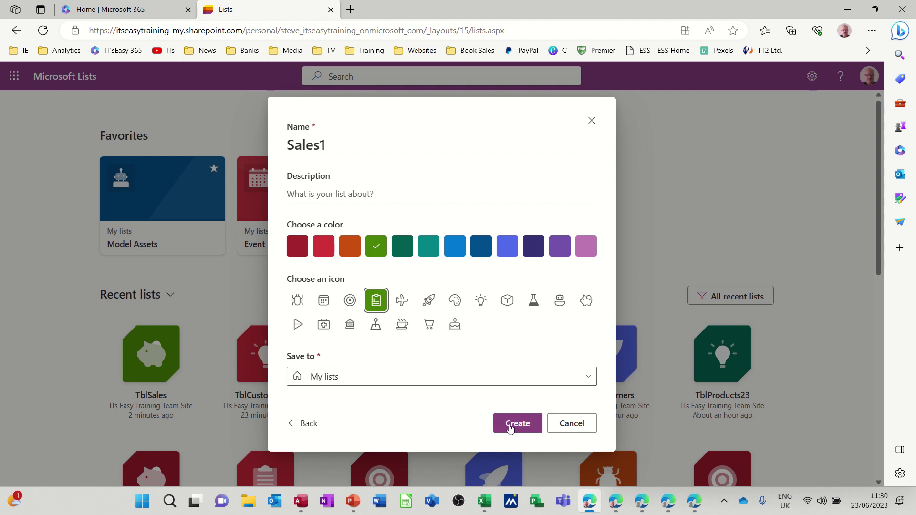
left_click(474, 382)
scroll(407, 291, "down", 1)
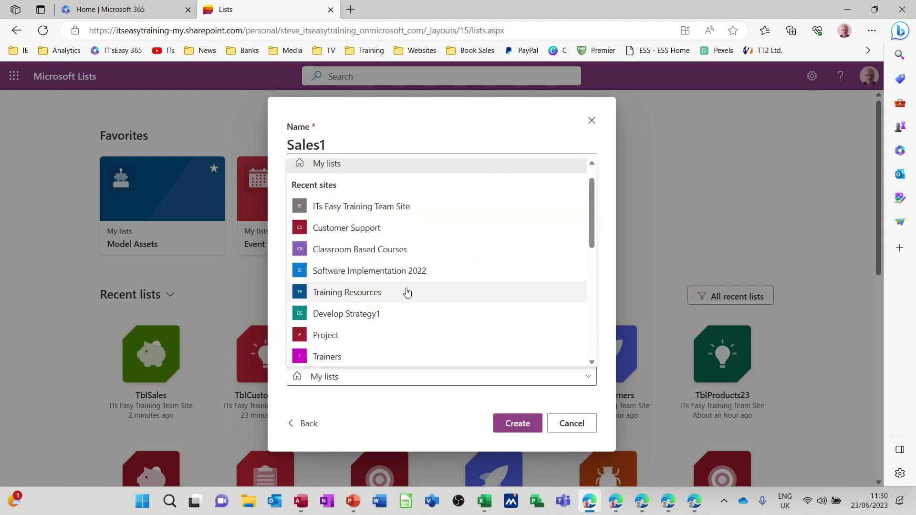
left_click(387, 208)
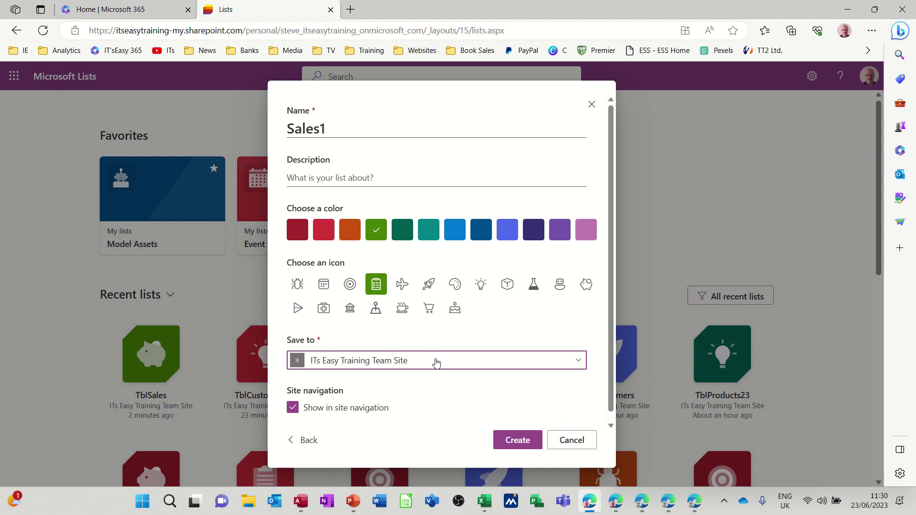
left_click(514, 441)
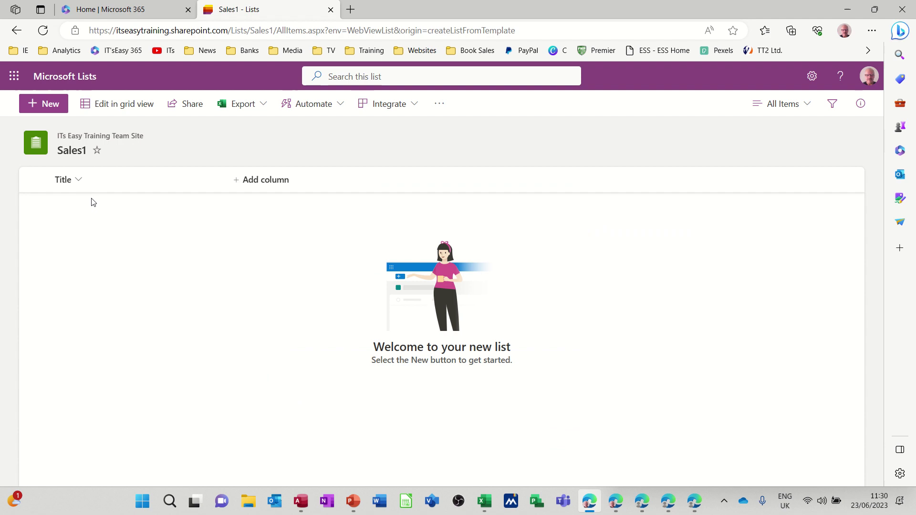
Add a single line of text column named Product to Sales1
left_click(265, 181)
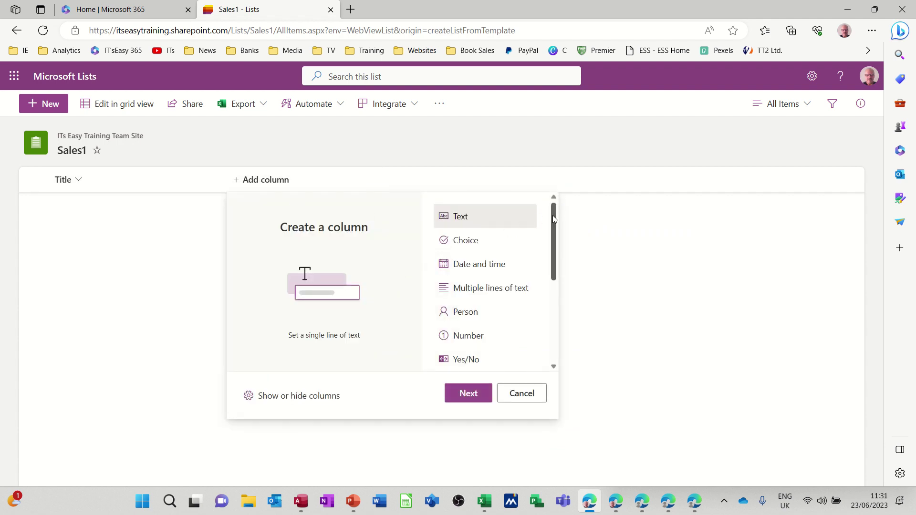
left_click_drag(553, 215, 554, 303)
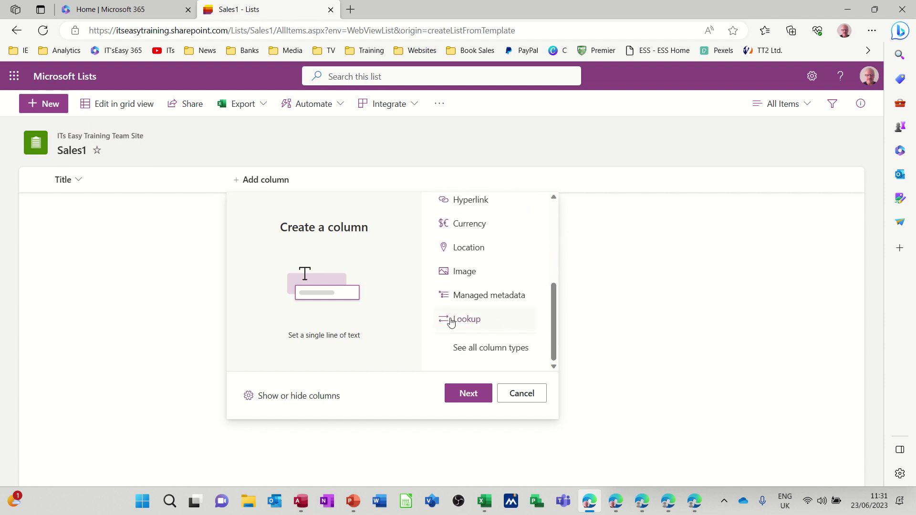
left_click_drag(550, 324, 549, 231)
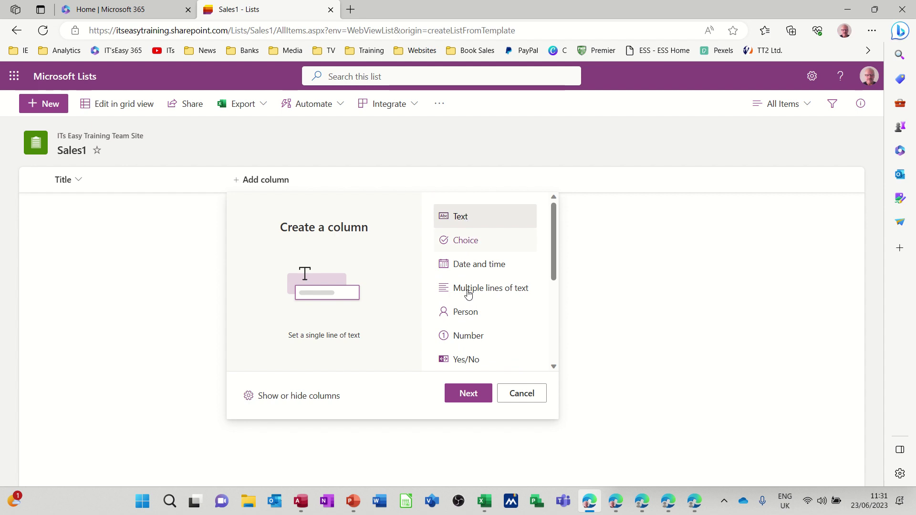
left_click(467, 392)
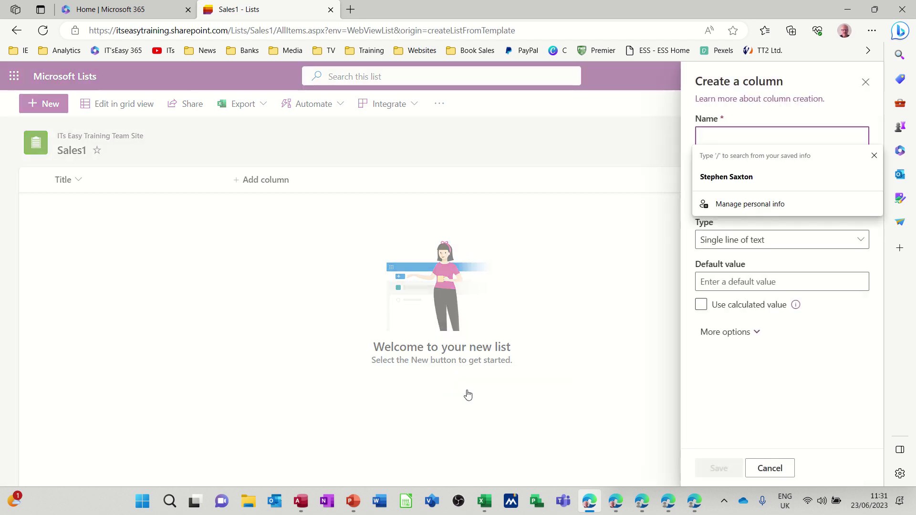
type("Product")
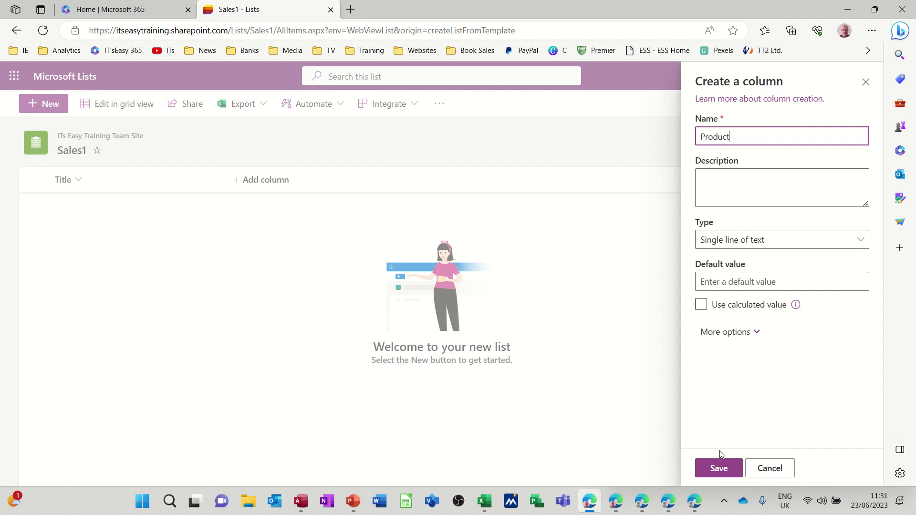
left_click(714, 469)
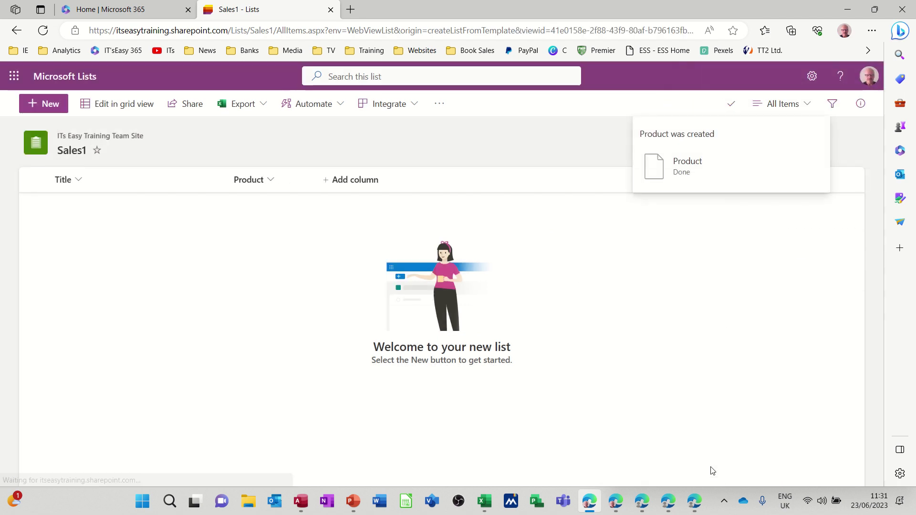
Rename the Title column to SalesID
left_click(80, 182)
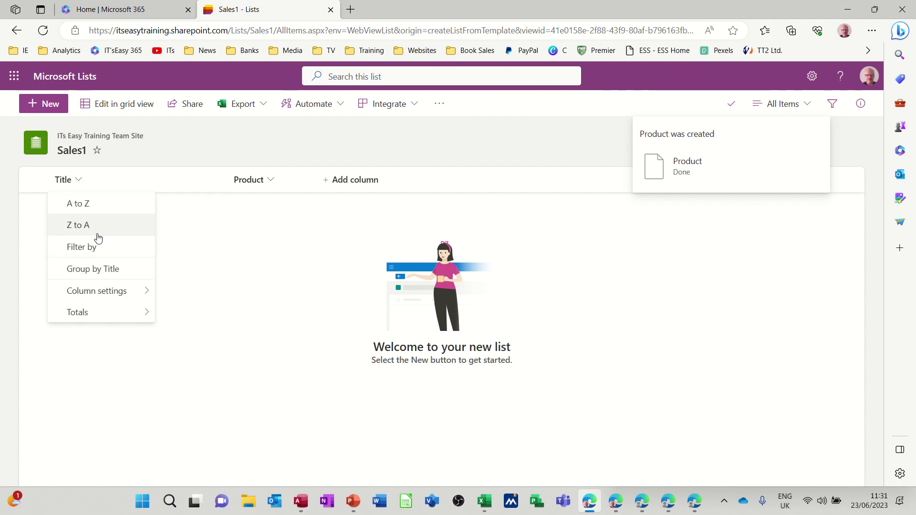
mouse_move(135, 290)
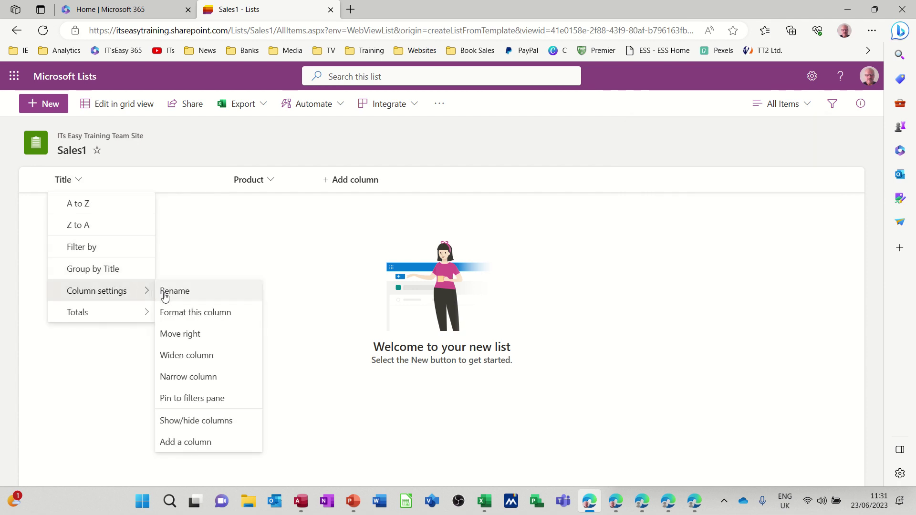
left_click(165, 293)
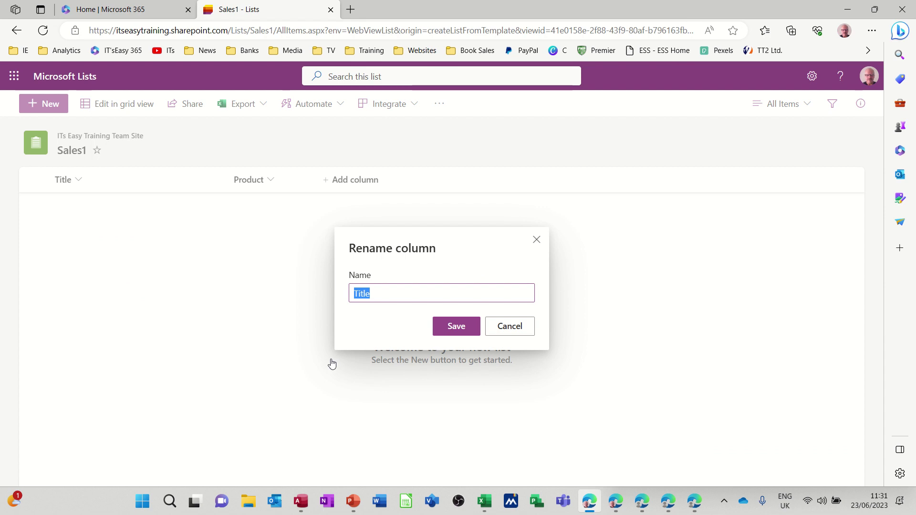
type("Sal")
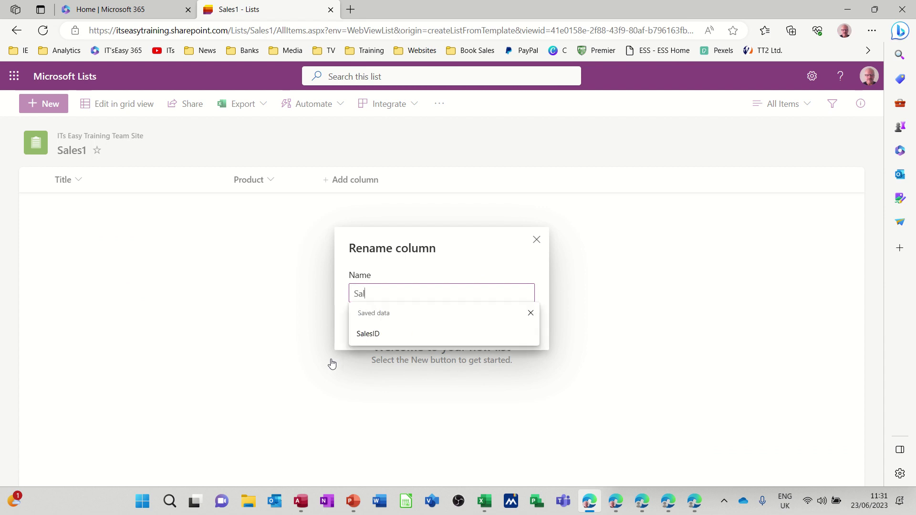
type("esID")
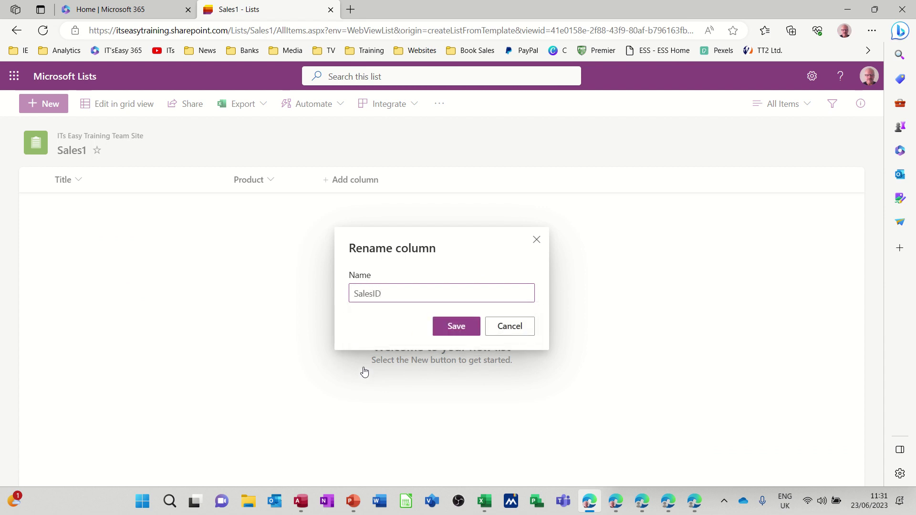
left_click(454, 328)
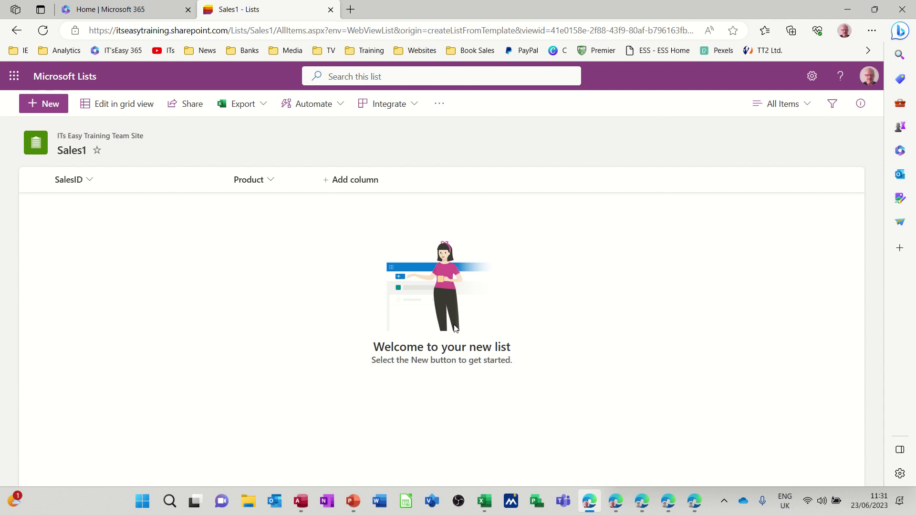
Add a currency column named Price to Sales1
left_click(358, 185)
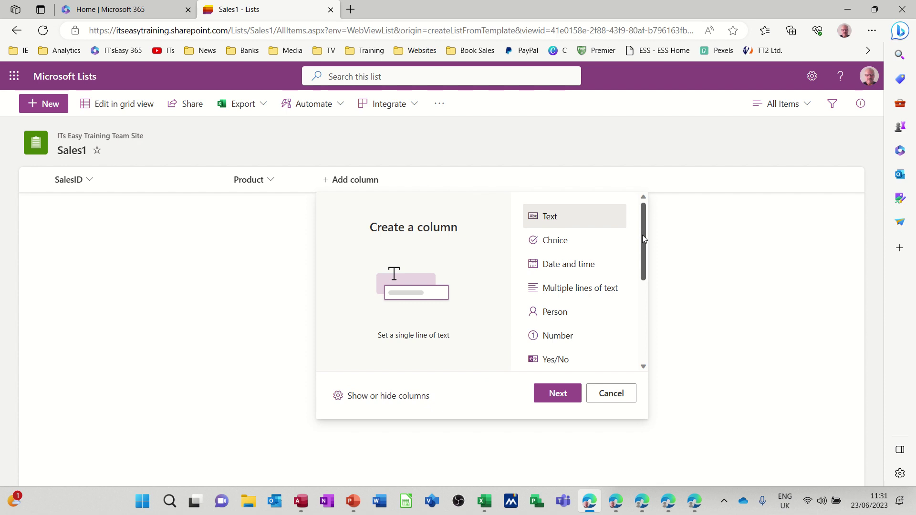
left_click_drag(642, 235, 649, 286)
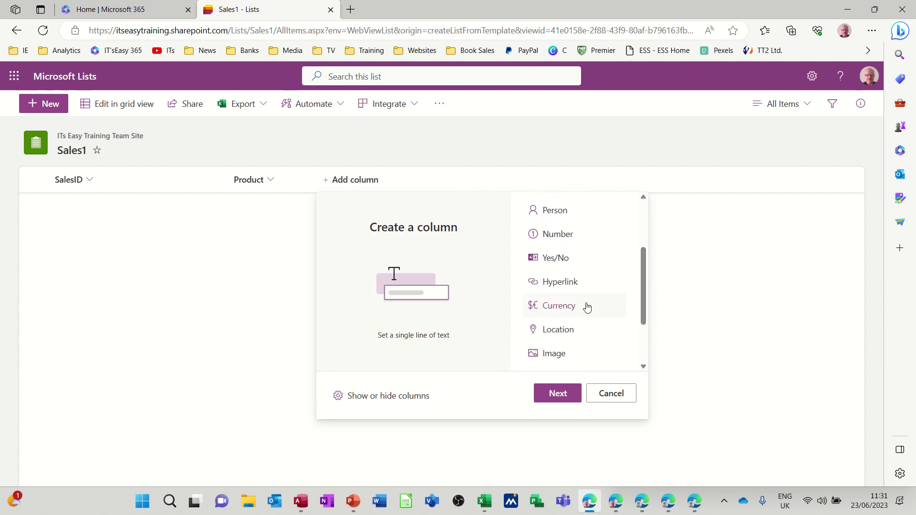
left_click(572, 308)
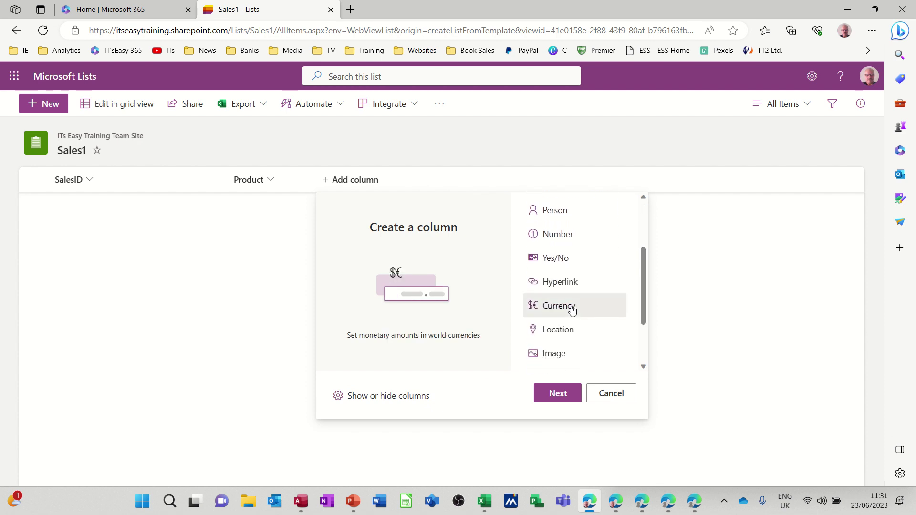
left_click(559, 394)
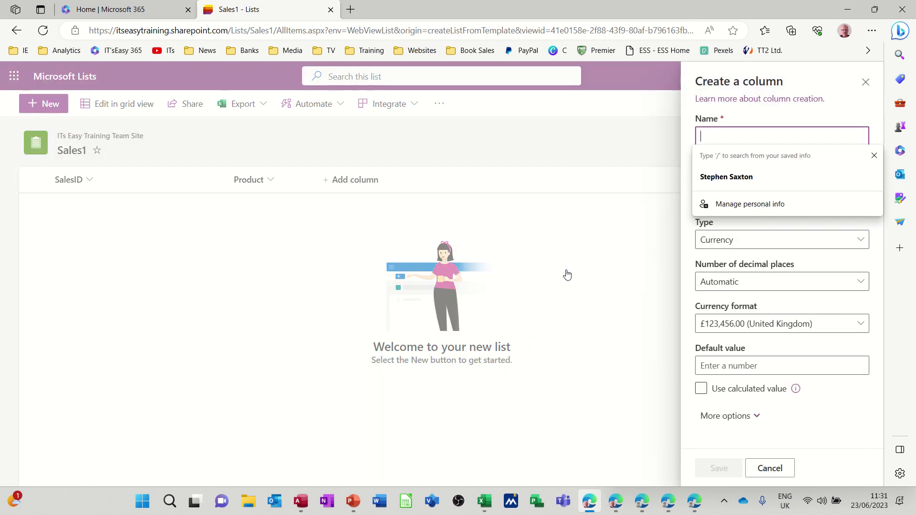
type("Price")
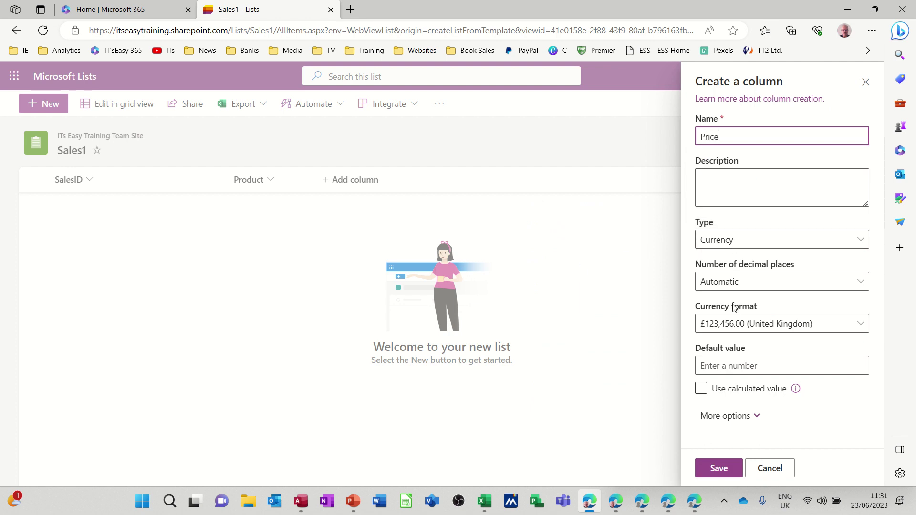
left_click(719, 466)
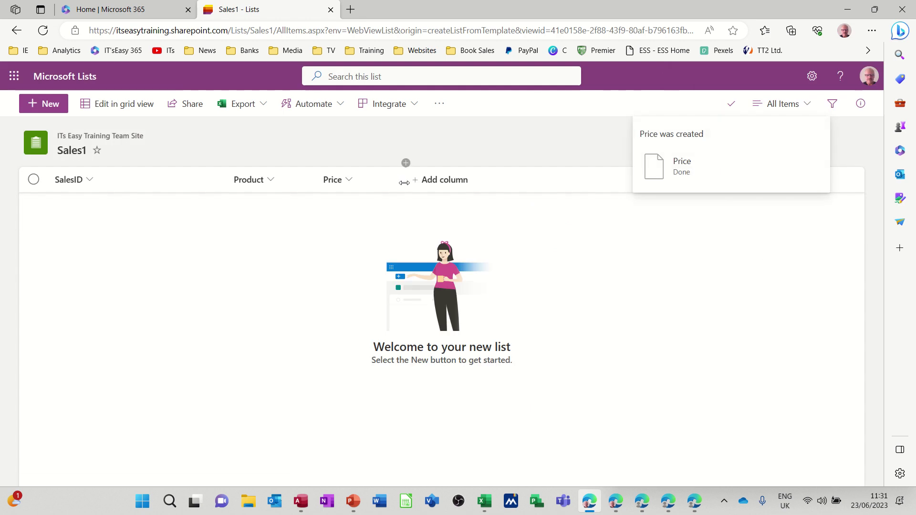
Add a number column named Qty
left_click(444, 180)
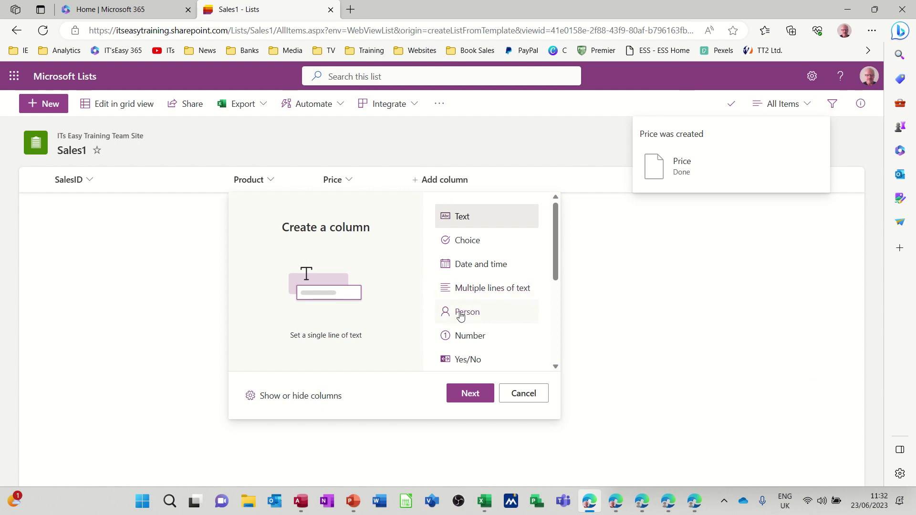
left_click(475, 338)
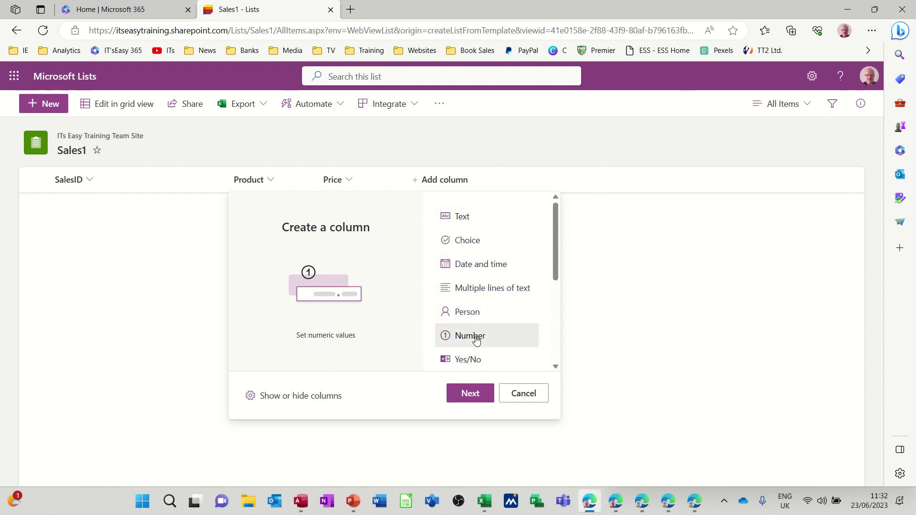
left_click(466, 395)
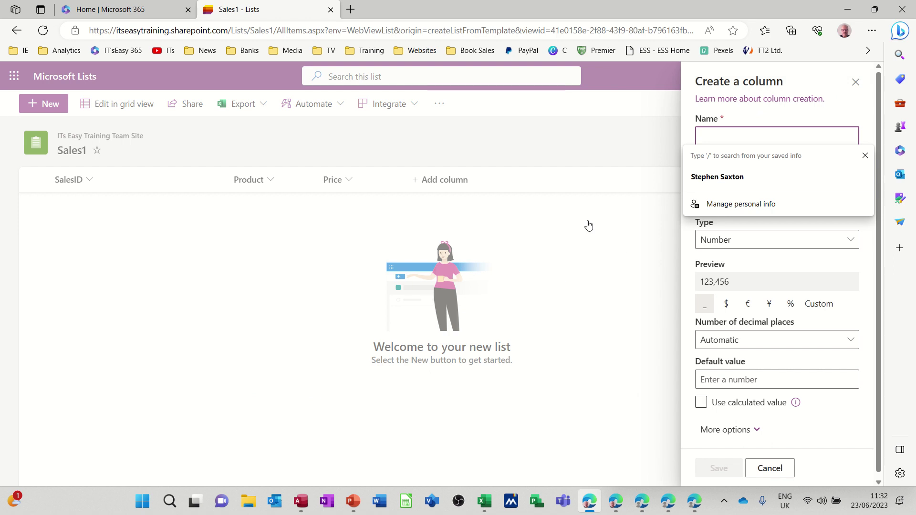
type("Qty")
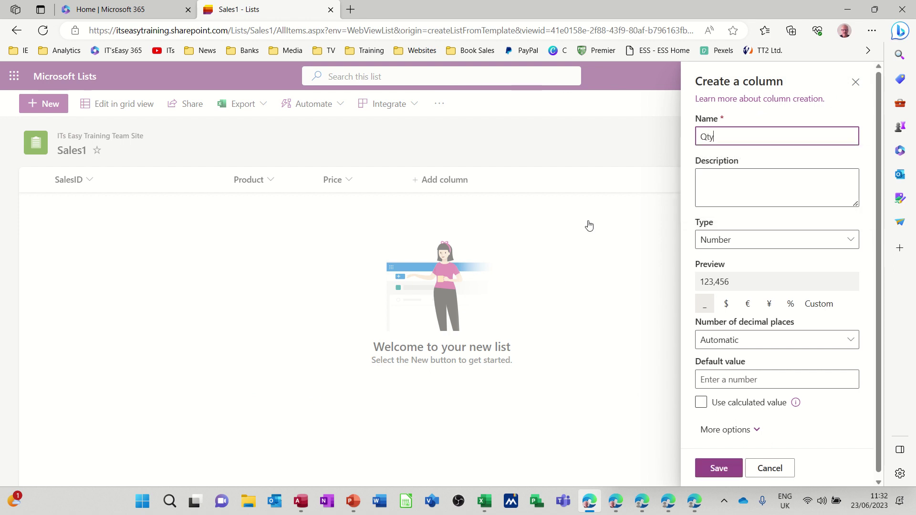
left_click(717, 469)
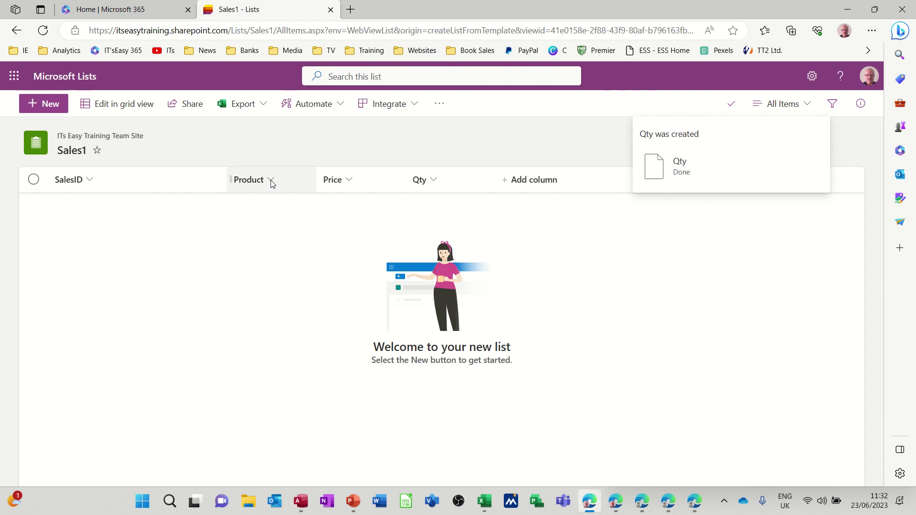
Set up a Customer lookup column that takes CustomerID from TblCustomers23
left_click(532, 185)
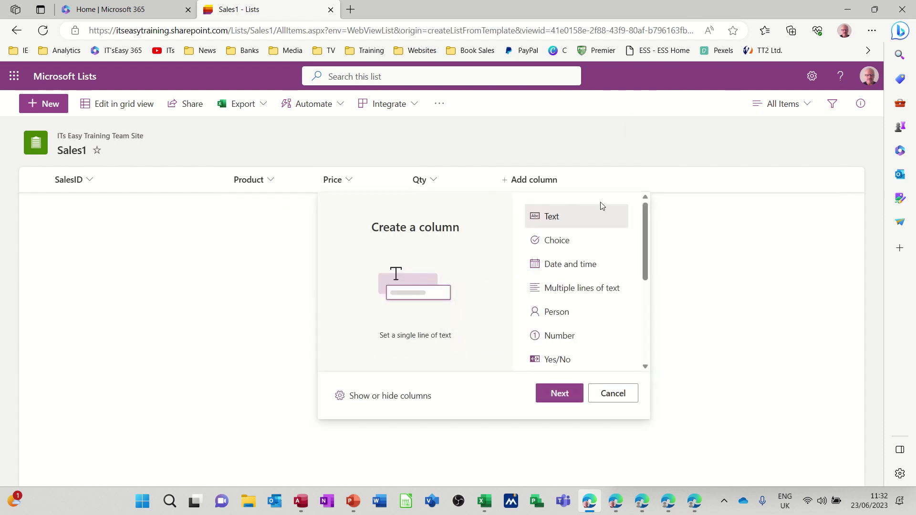
left_click_drag(643, 223, 651, 307)
left_click(561, 322)
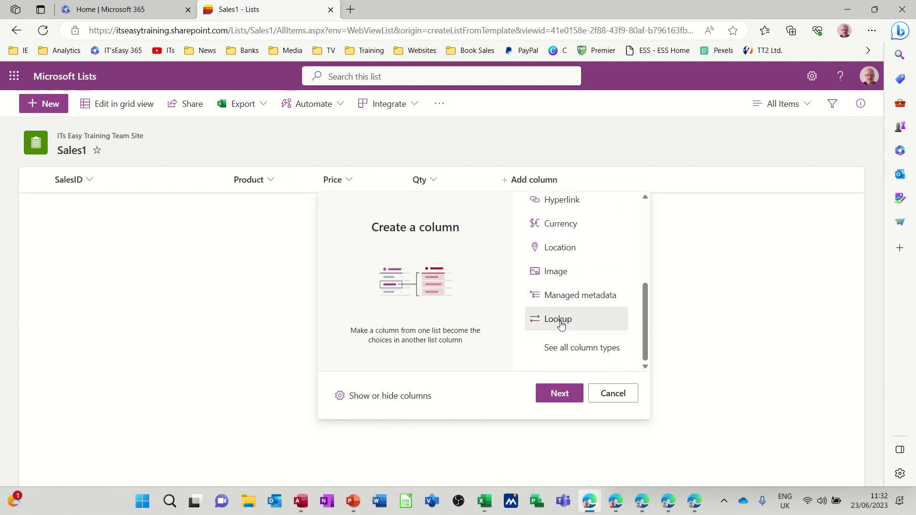
left_click(559, 393)
type("Customer")
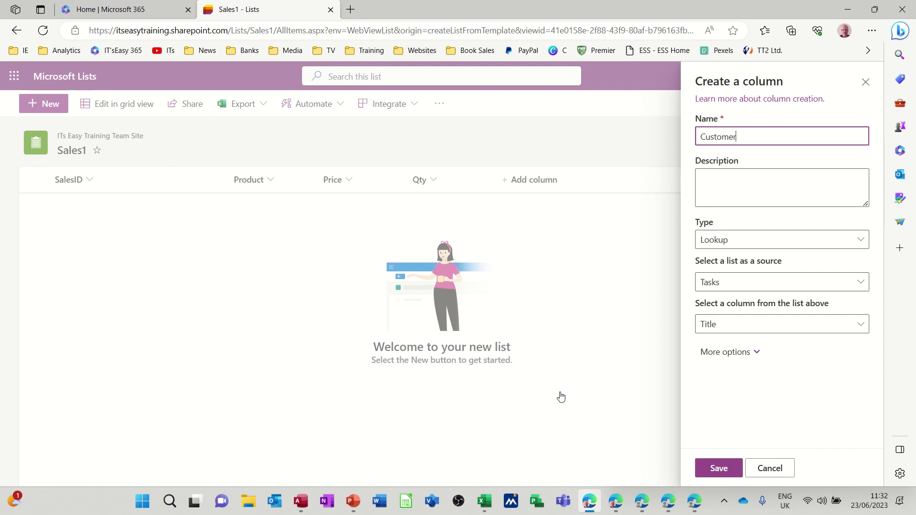
left_click(747, 282)
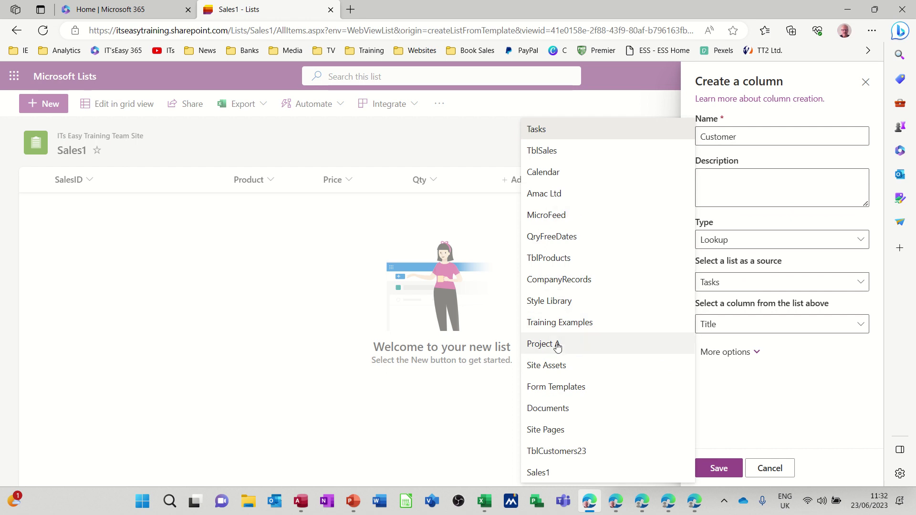
left_click(553, 452)
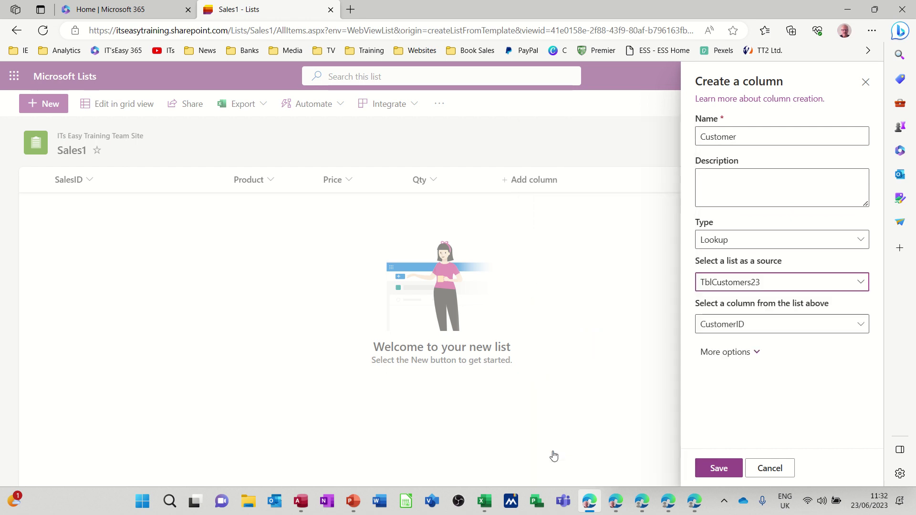
left_click(721, 329)
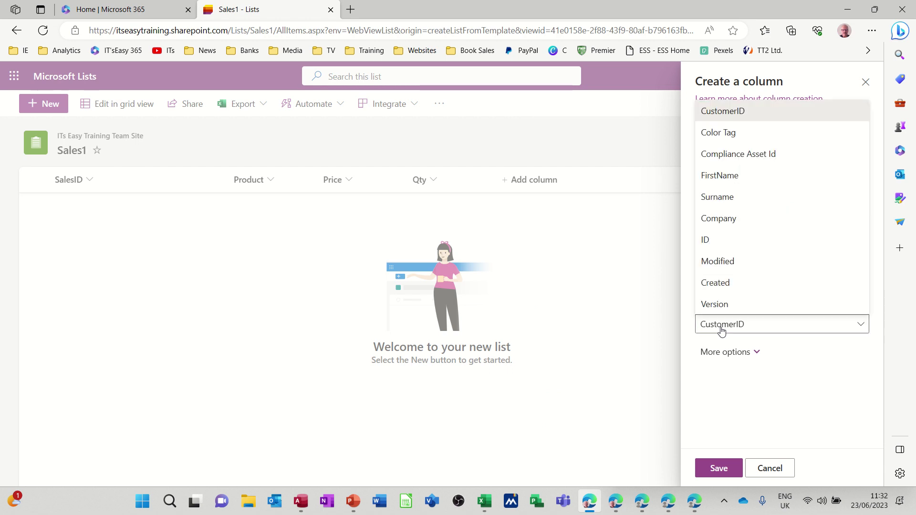
left_click(721, 329)
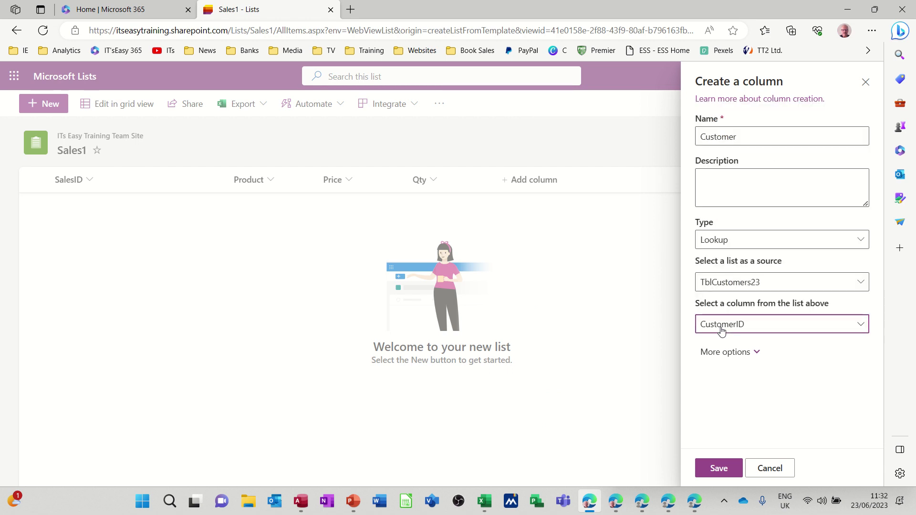
Also show the customer's Company in the lookup and save the Customer column
left_click(759, 356)
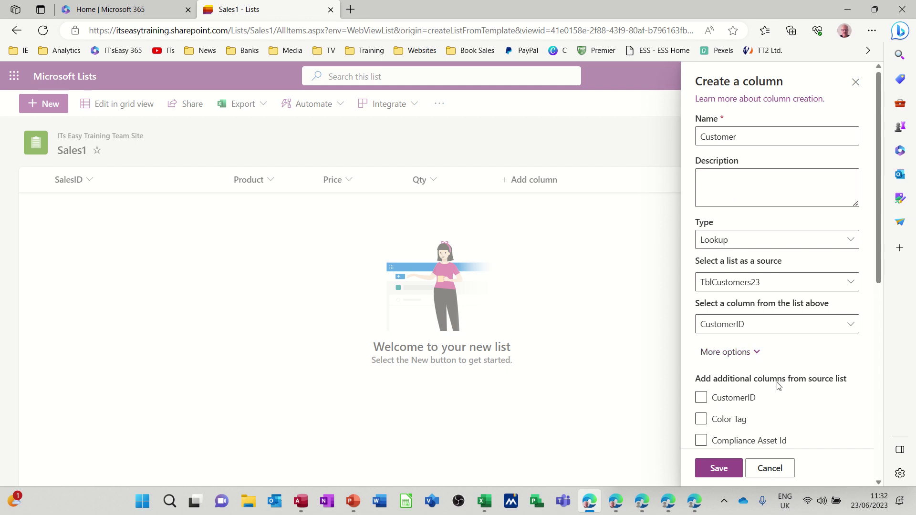
left_click_drag(878, 255, 888, 325)
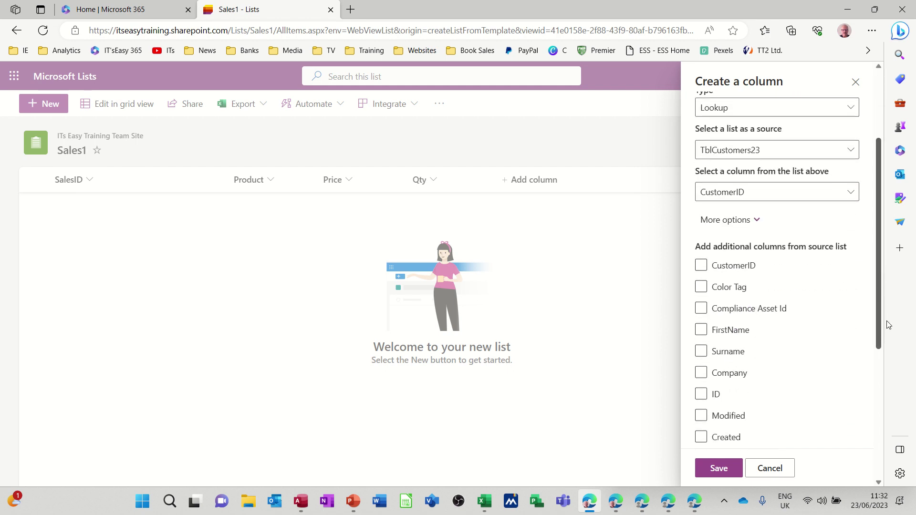
left_click(701, 373)
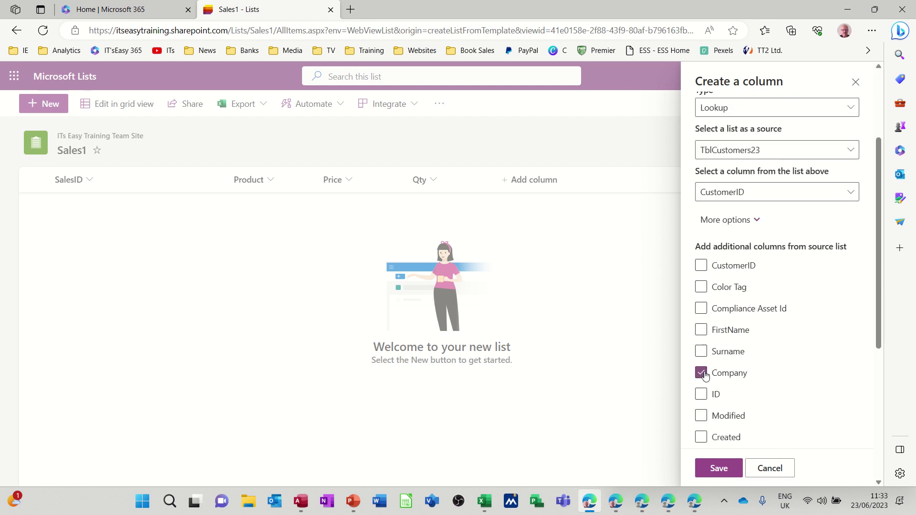
left_click(718, 468)
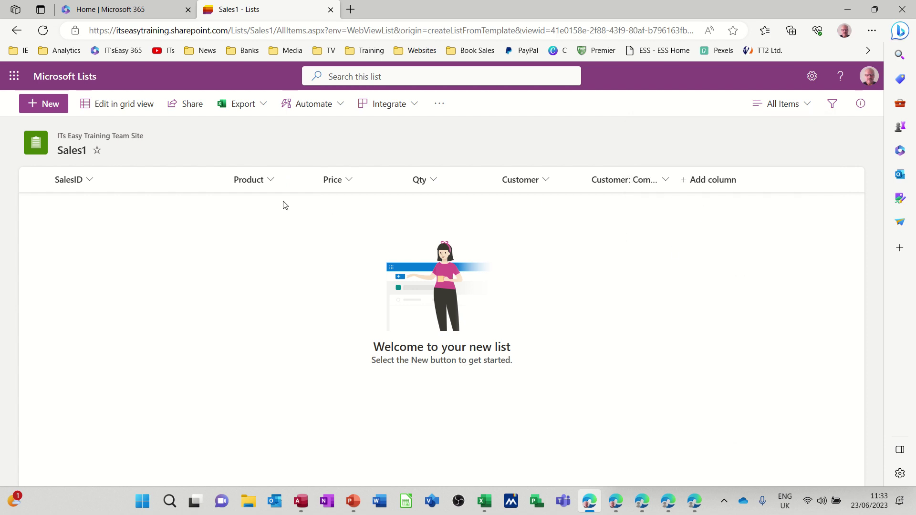
In Sales1 list settings, rename Title to Sales1ID and enforce unique values, accepting indexing
left_click(811, 77)
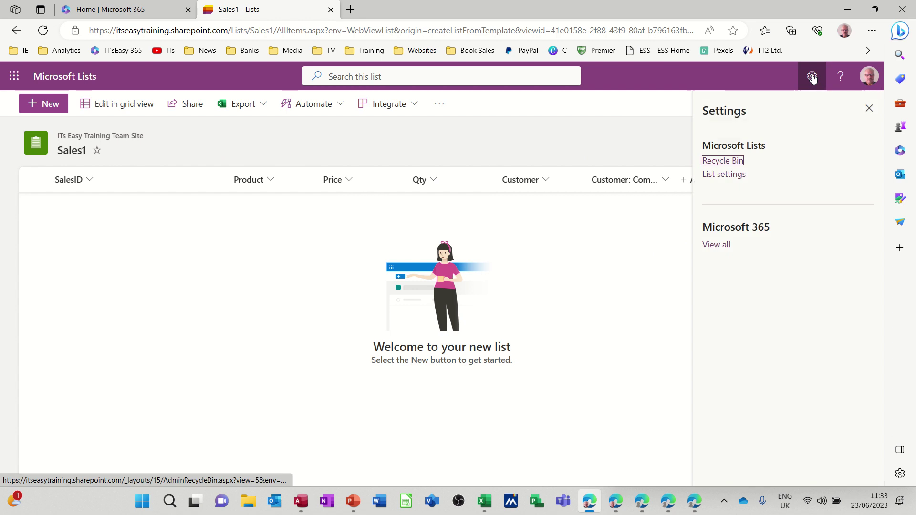
left_click(723, 175)
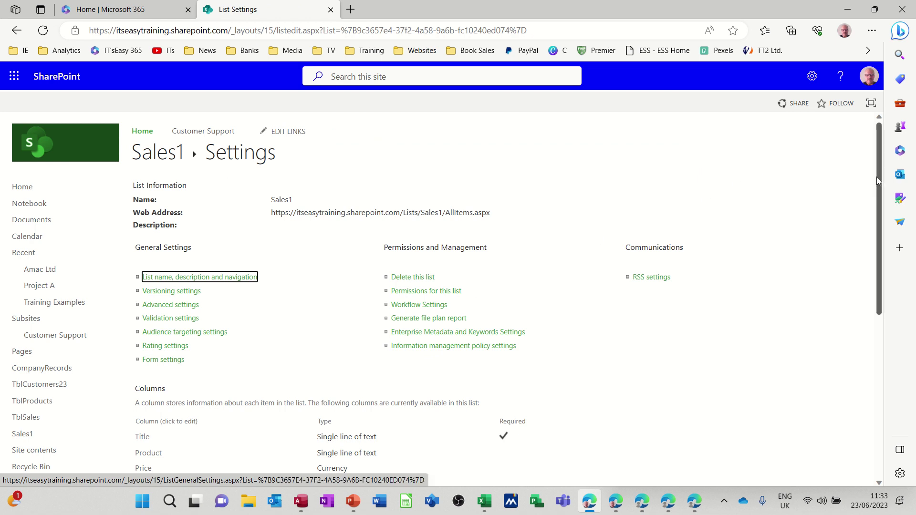
left_click_drag(878, 182, 894, 306)
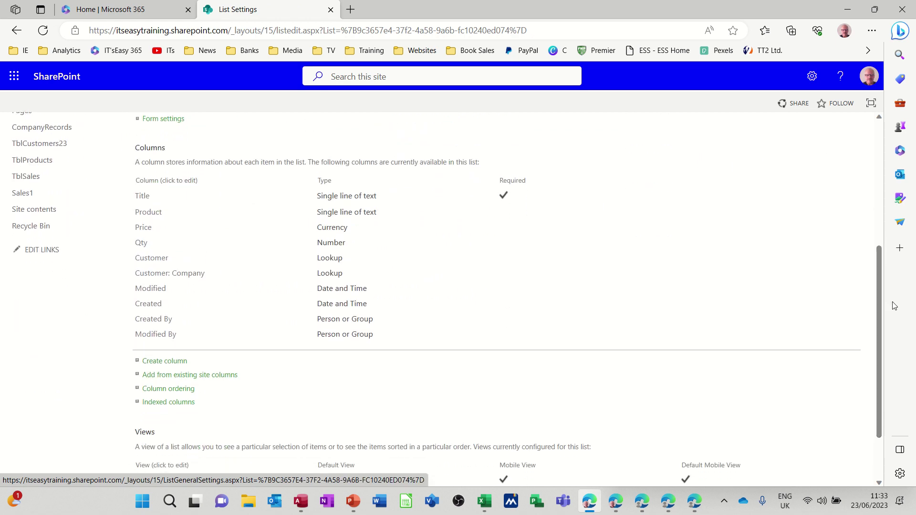
left_click(149, 201)
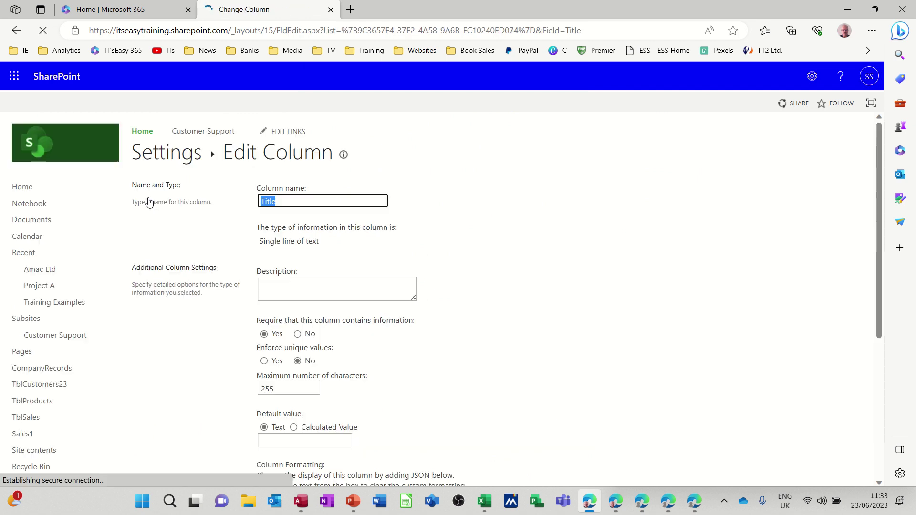
type("Sales1ID")
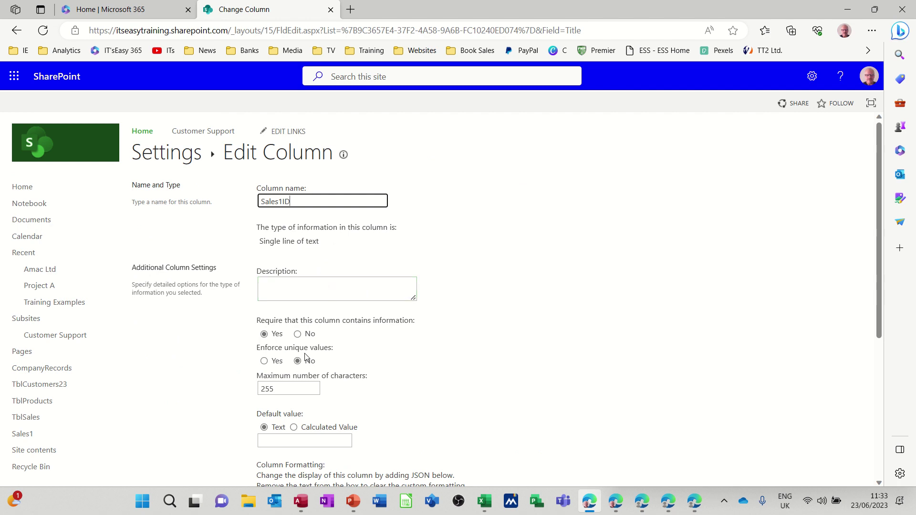
left_click(265, 361)
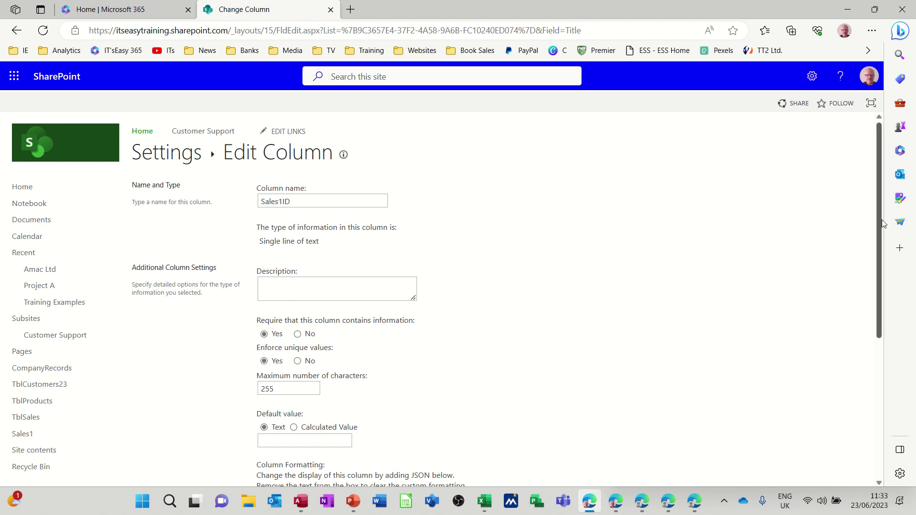
left_click_drag(877, 221, 898, 366)
left_click(799, 420)
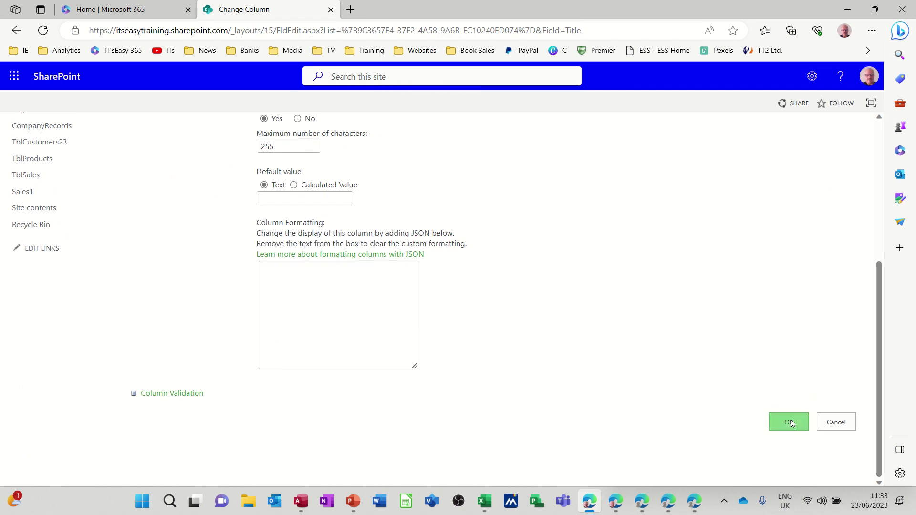
left_click(500, 107)
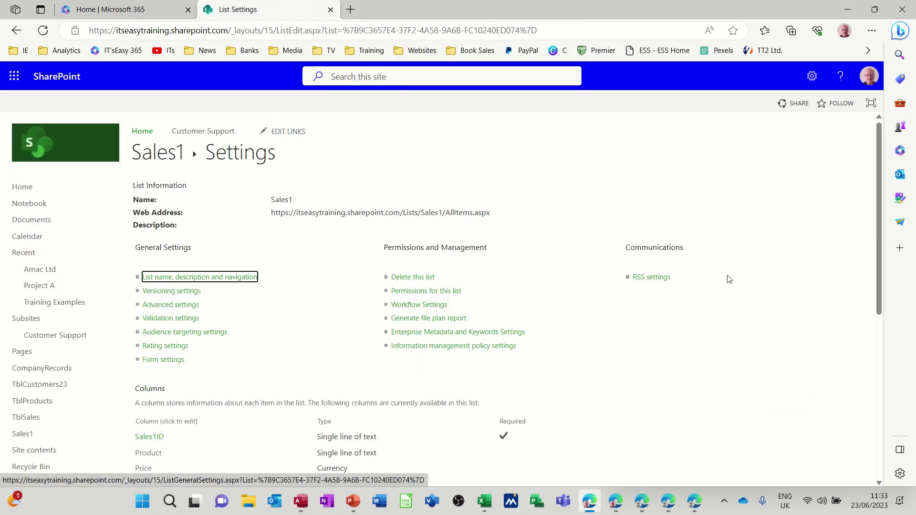
Create a required Date Only SaleDate column in Sales1 from its settings page
left_click_drag(882, 195, 884, 314)
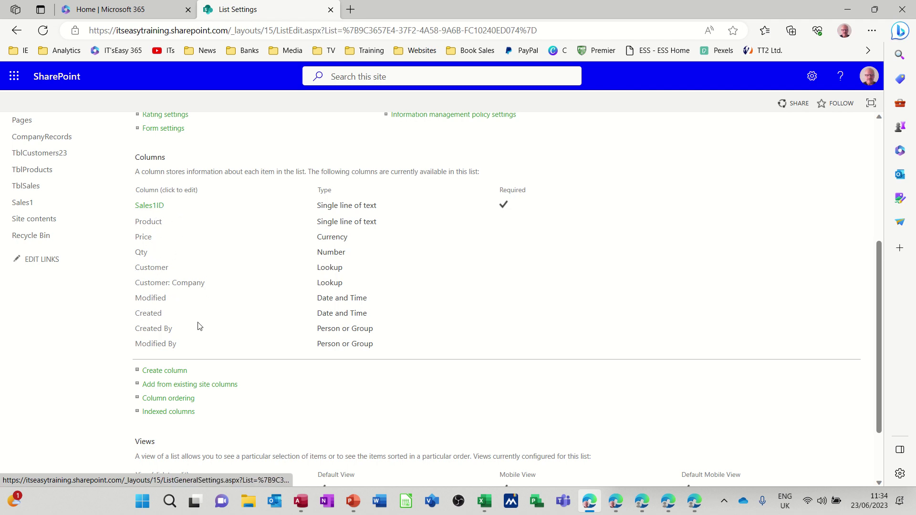
left_click(171, 377)
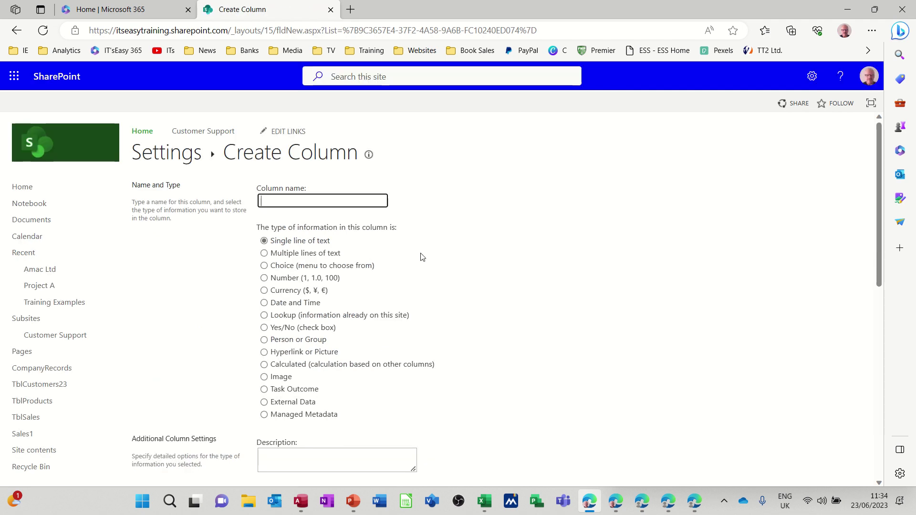
type("SaleDate")
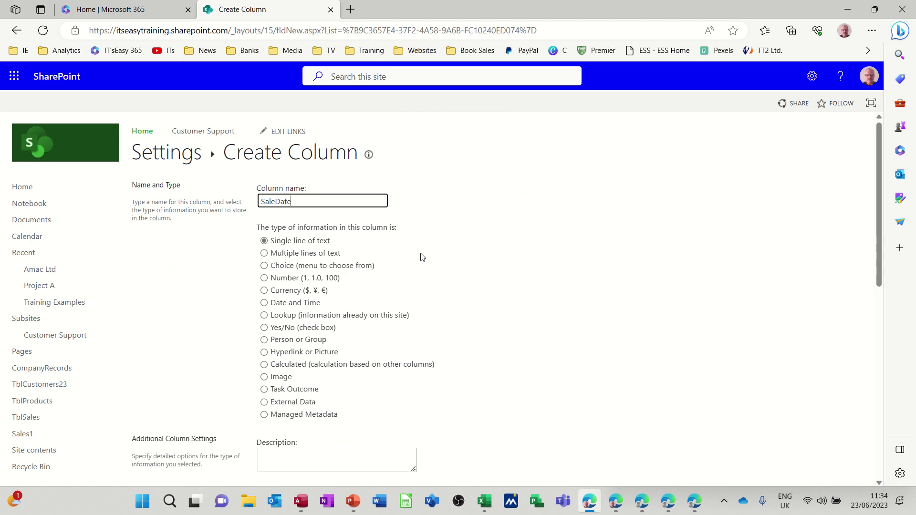
left_click(266, 303)
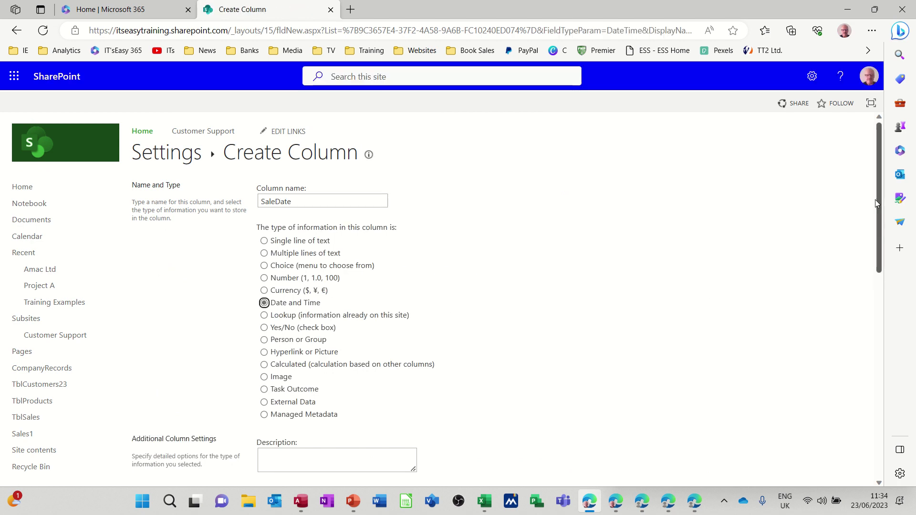
scroll(876, 204, "down", 4)
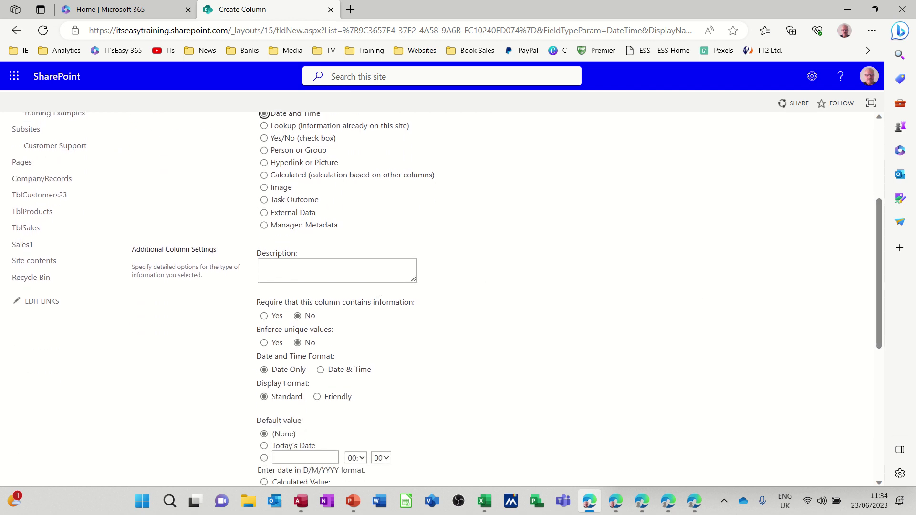
left_click(264, 316)
scroll(868, 278, "down", 3)
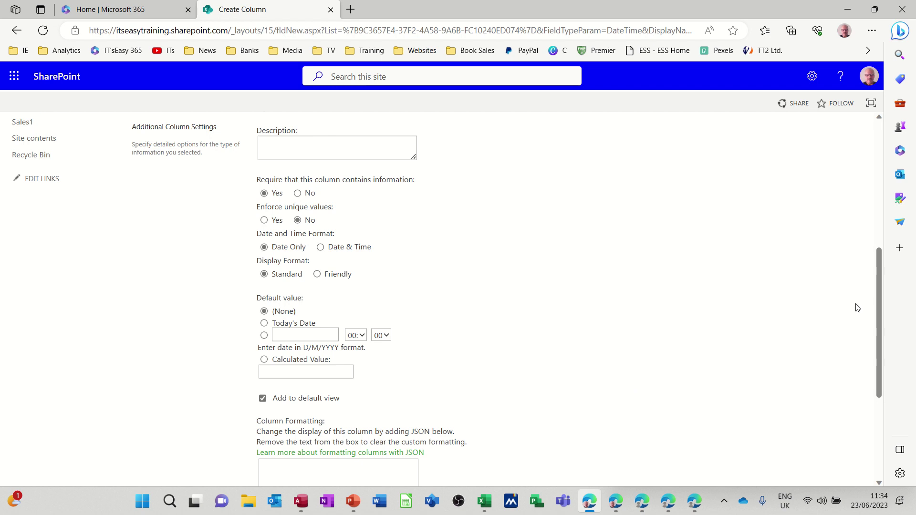
left_click_drag(876, 299, 877, 378)
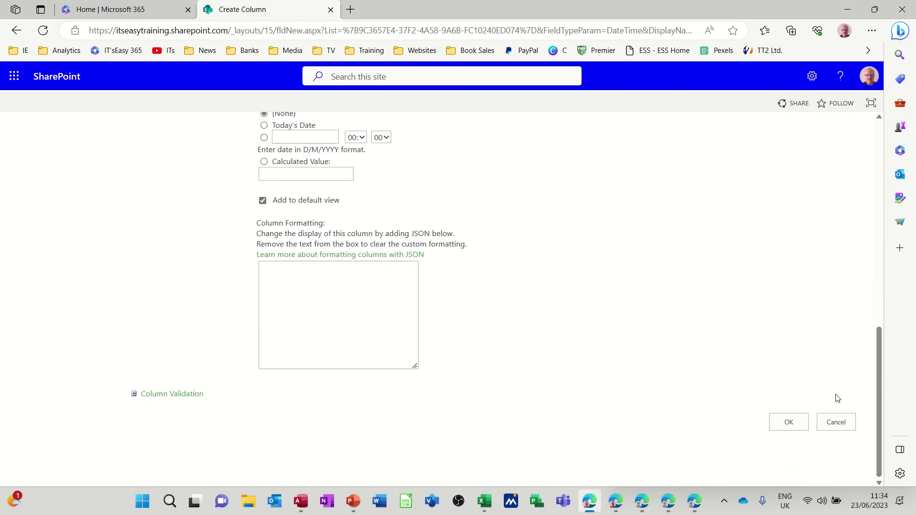
left_click(790, 423)
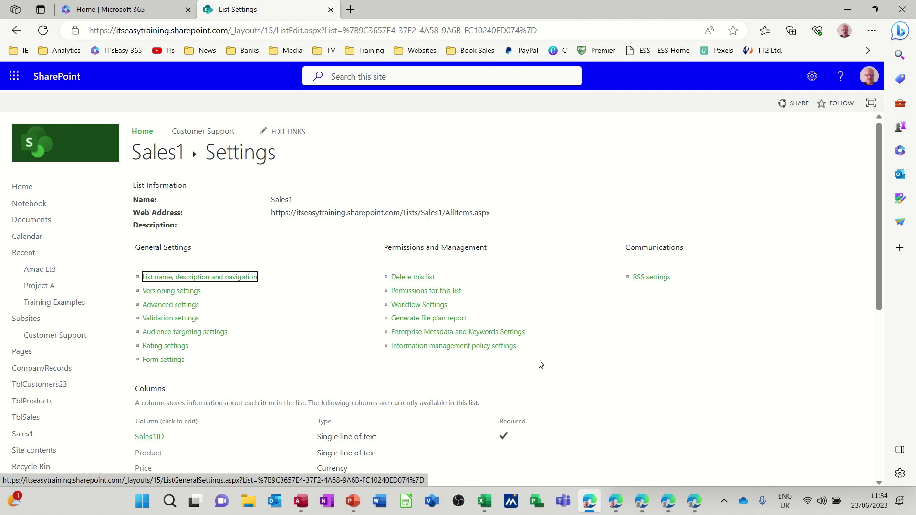
Open Sales1 in grid view and enter Sales1ID 1 with product Generators 400
left_click(22, 435)
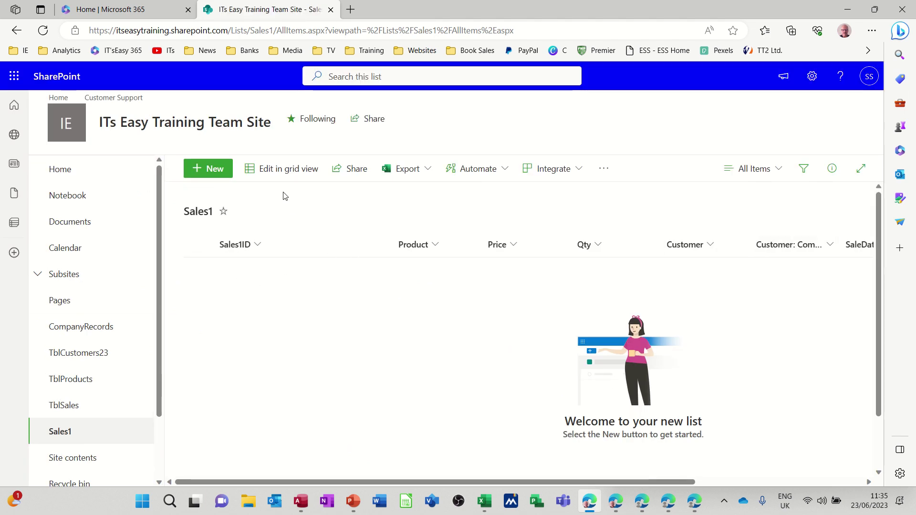
left_click(278, 173)
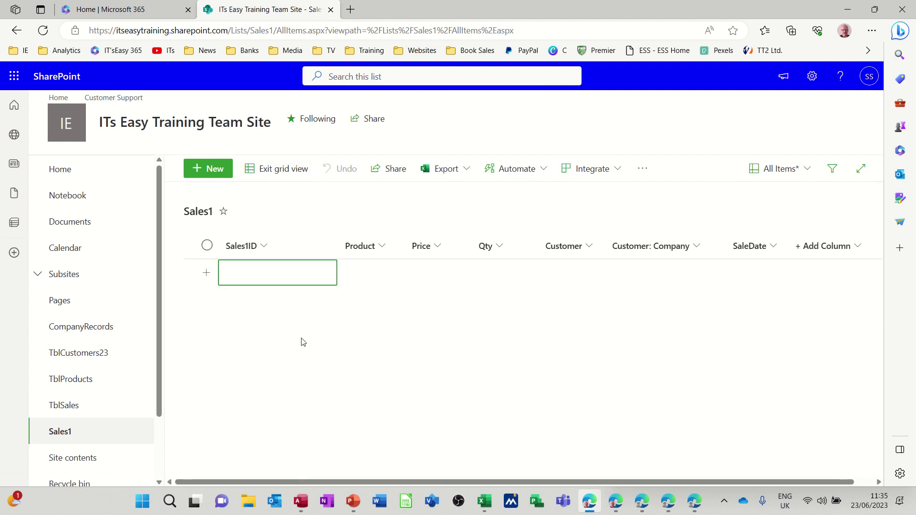
type("1")
left_click(363, 273)
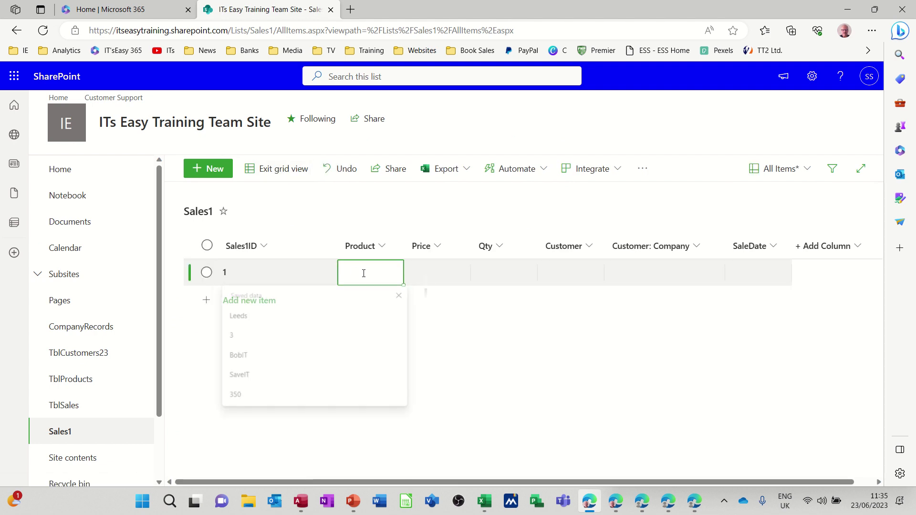
left_click(363, 273)
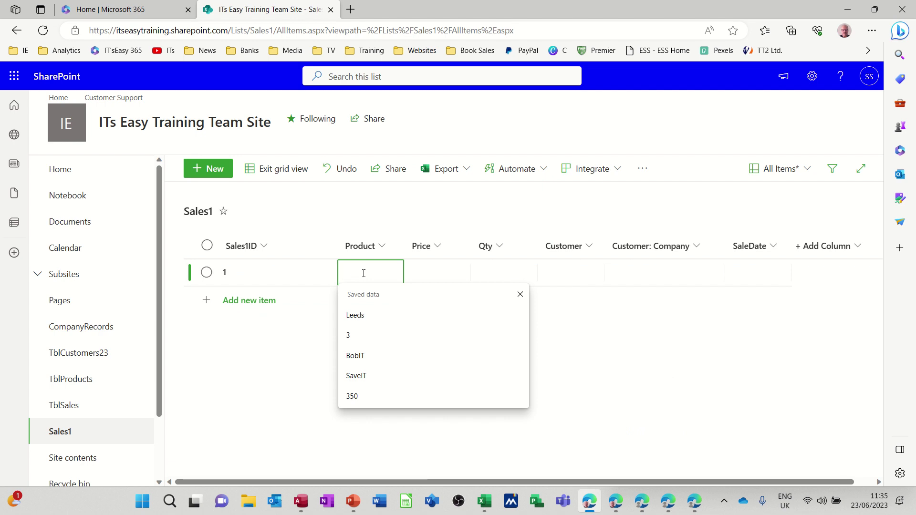
type("Generators 400")
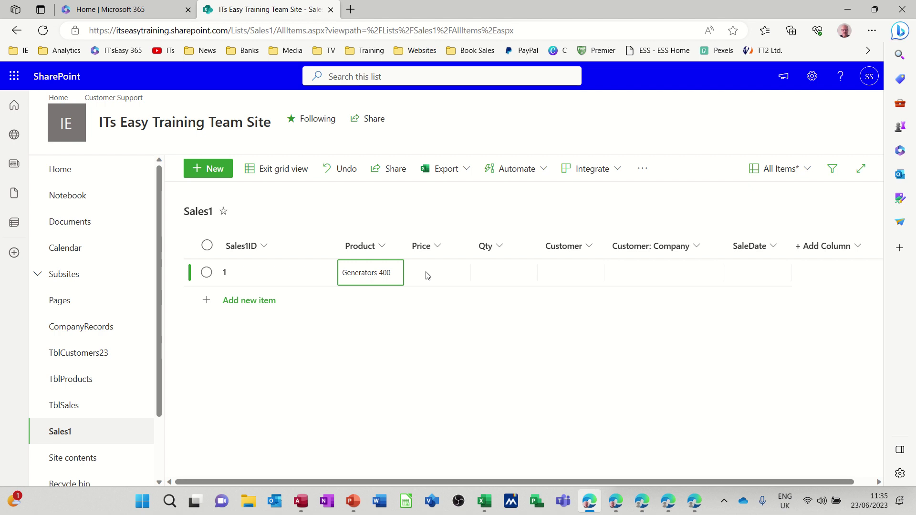
Enter price 250, quantity 2 and customer 1 for the first item
left_click(449, 270)
type("250")
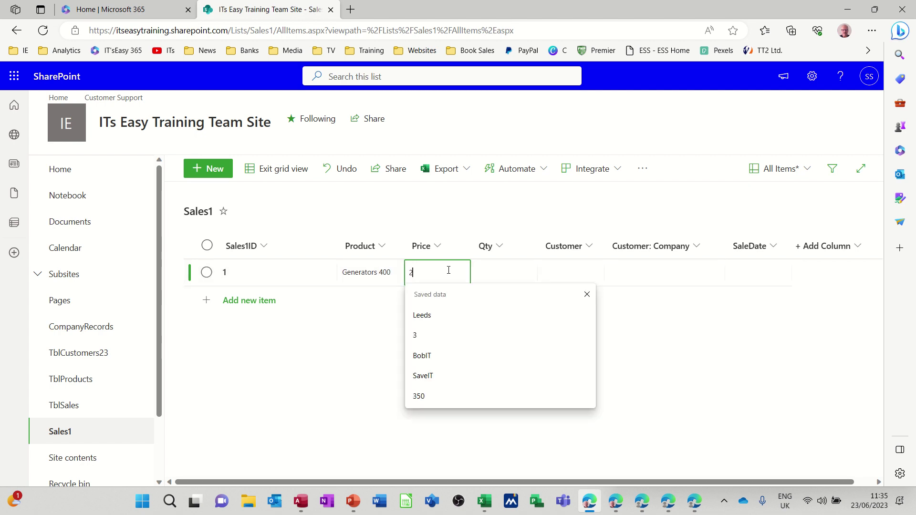
left_click(519, 273)
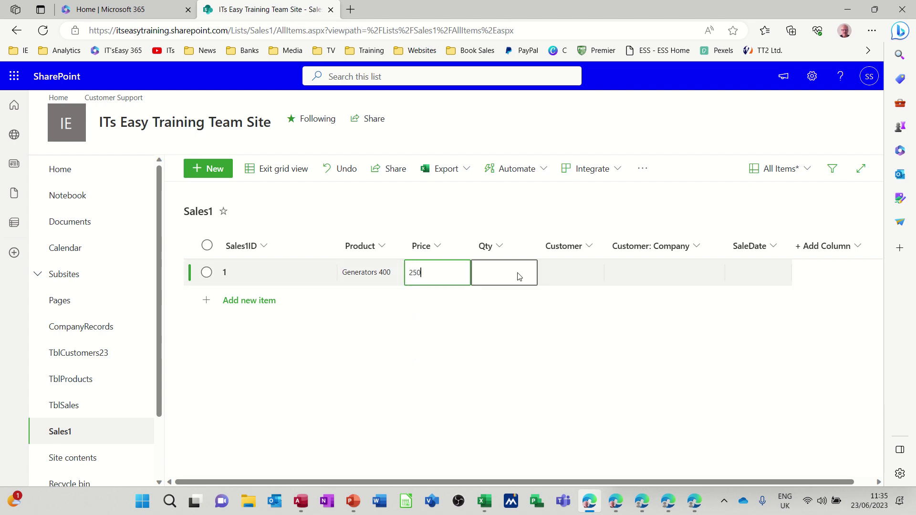
type("2")
left_click(563, 277)
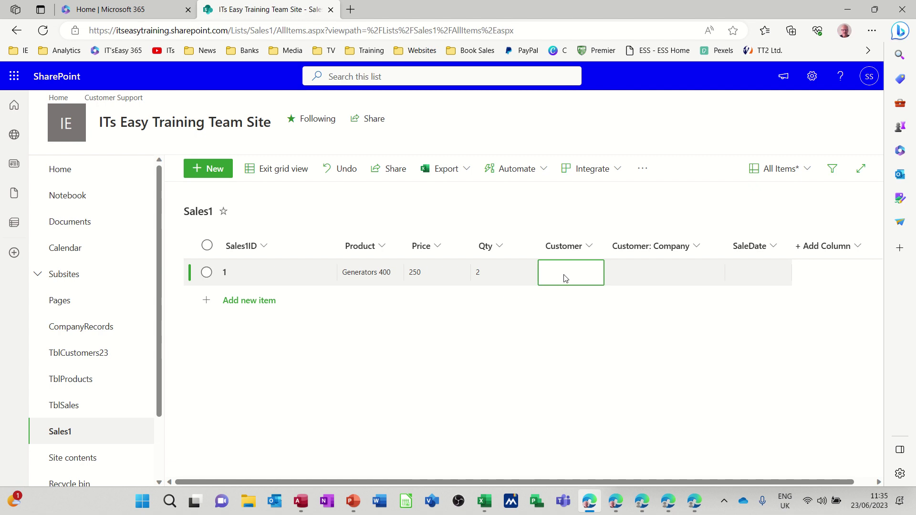
type("1")
left_click(564, 297)
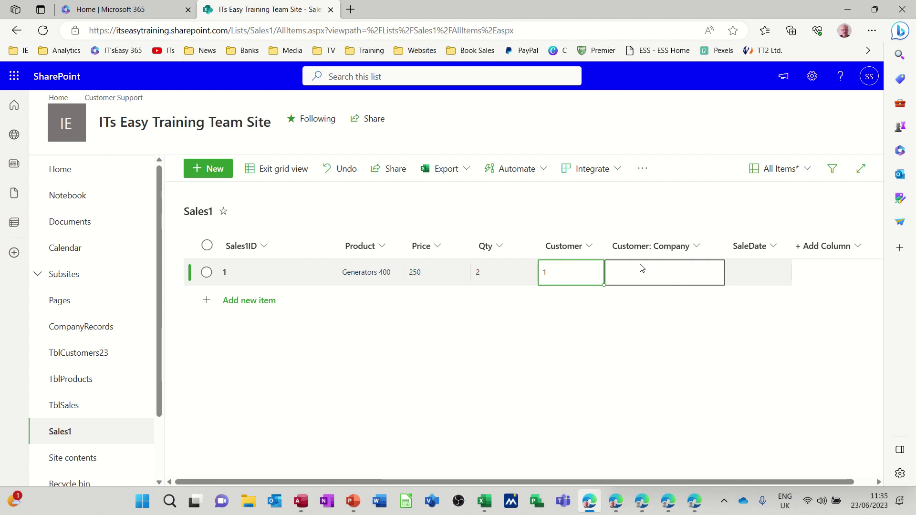
Set the sale date to 23/06/2023 and save the row
left_click(759, 273)
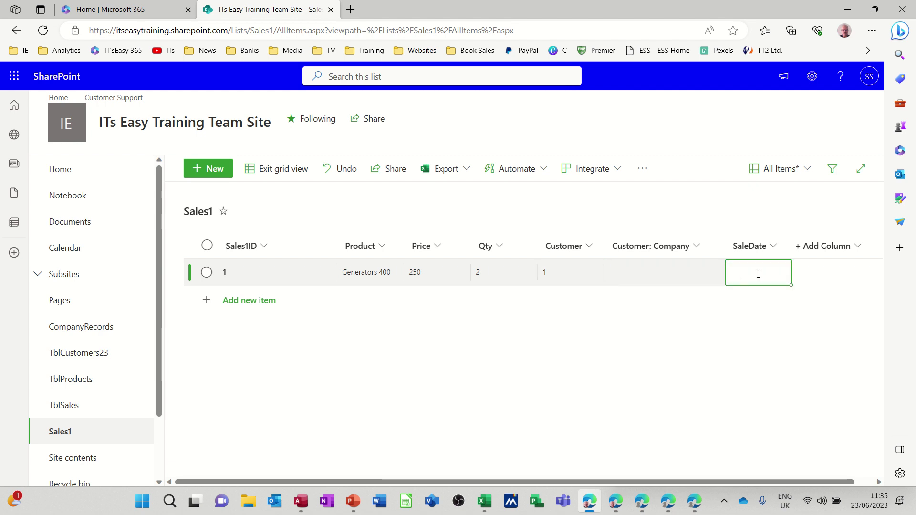
left_click(758, 274)
left_click(817, 395)
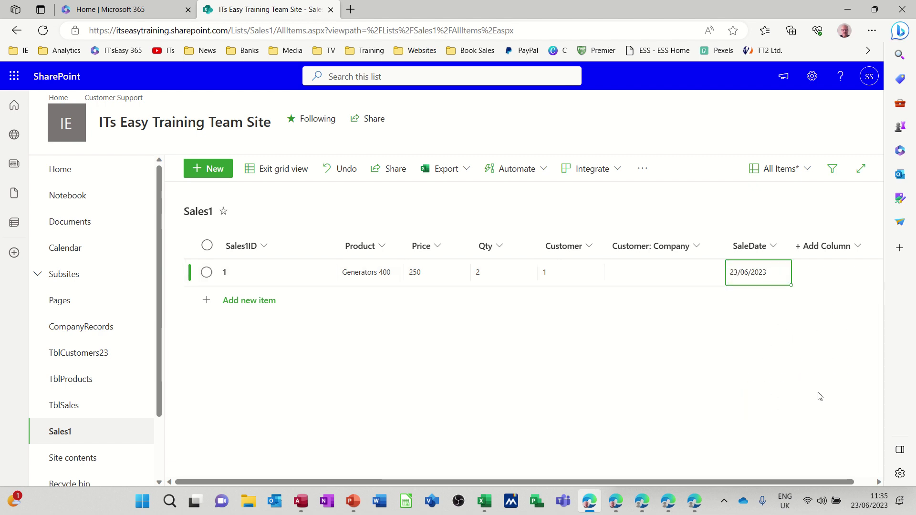
key("Down")
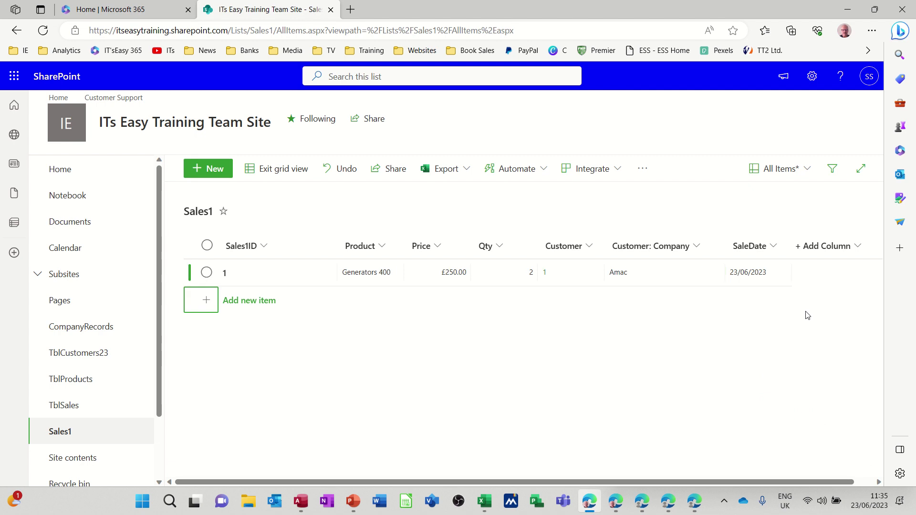
Review the saved row's customer value and its looked-up company Amac
left_click(686, 280)
left_click(573, 289)
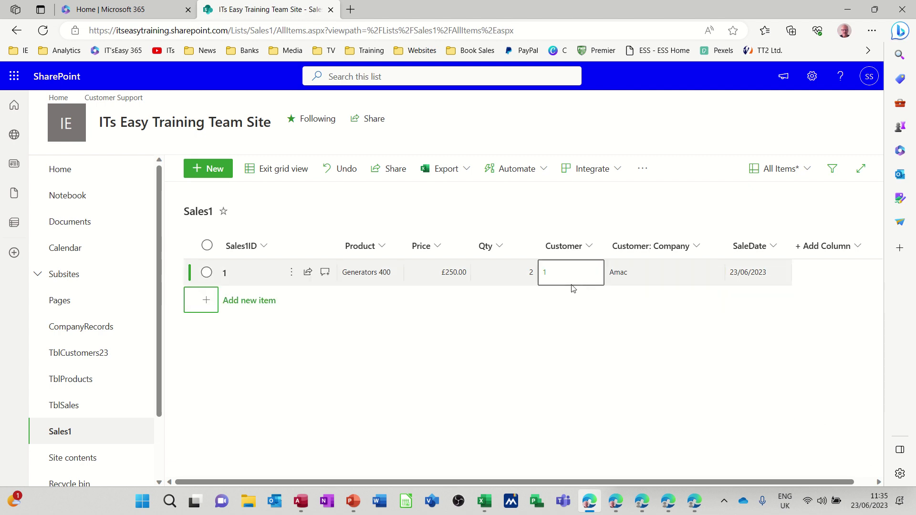
left_click(616, 279)
left_click(588, 283)
left_click(552, 301)
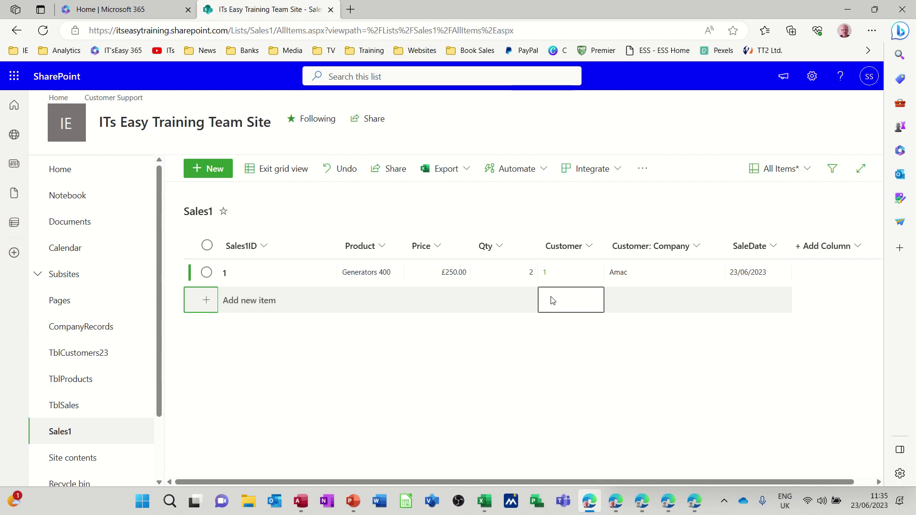
left_click(342, 321)
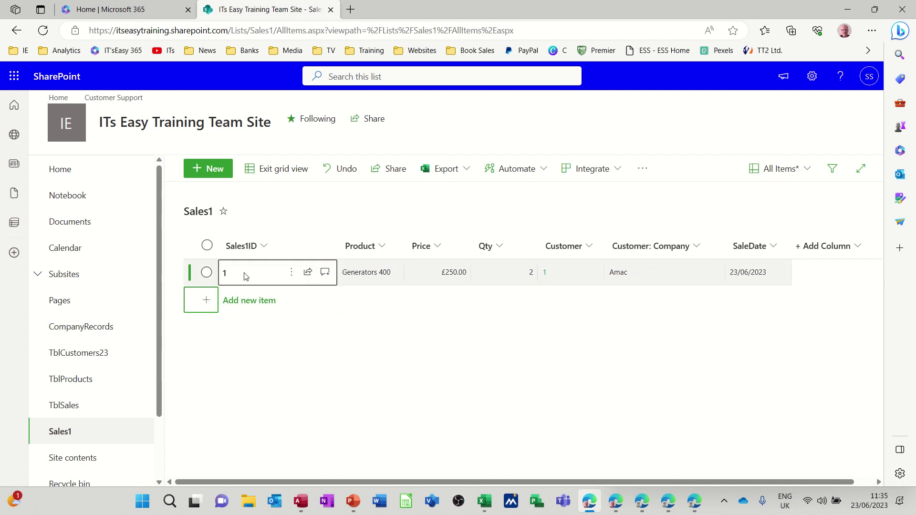
left_click(475, 273)
key("Tab")
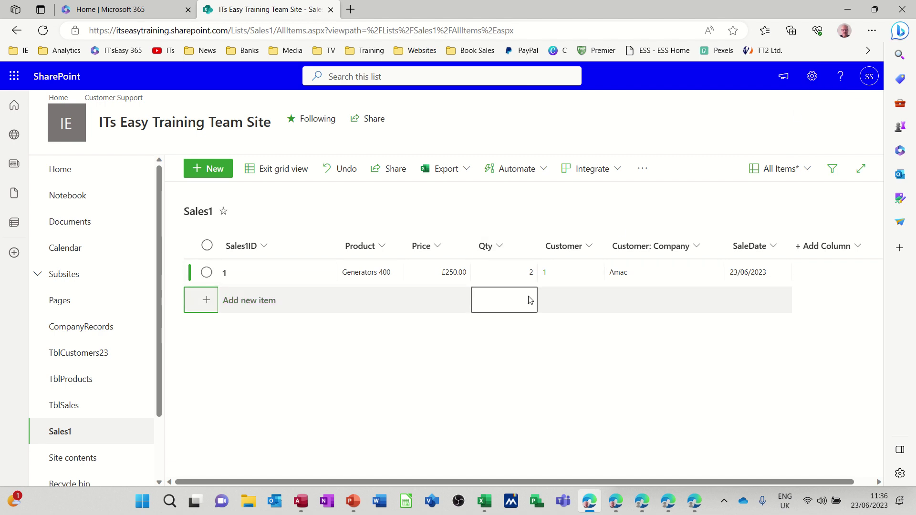
Discard the empty new-item row that was started below the saved record
left_click(418, 293)
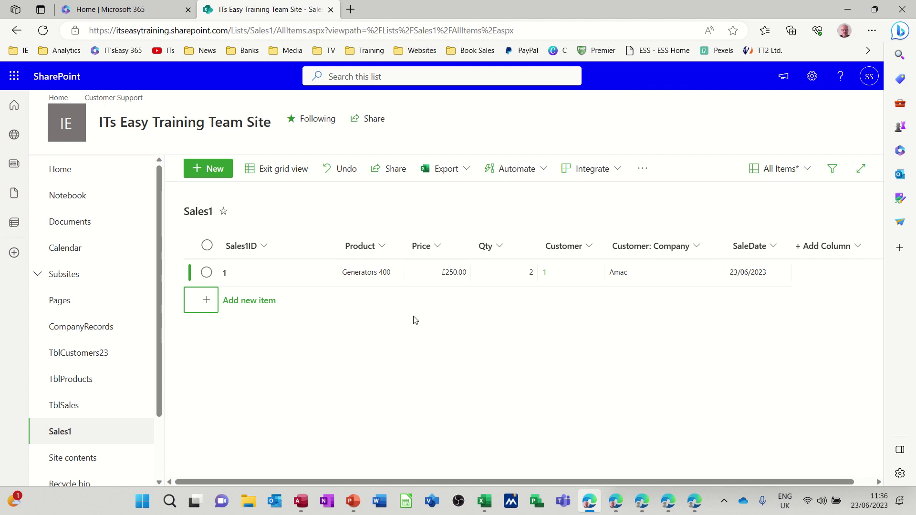
left_click(452, 295)
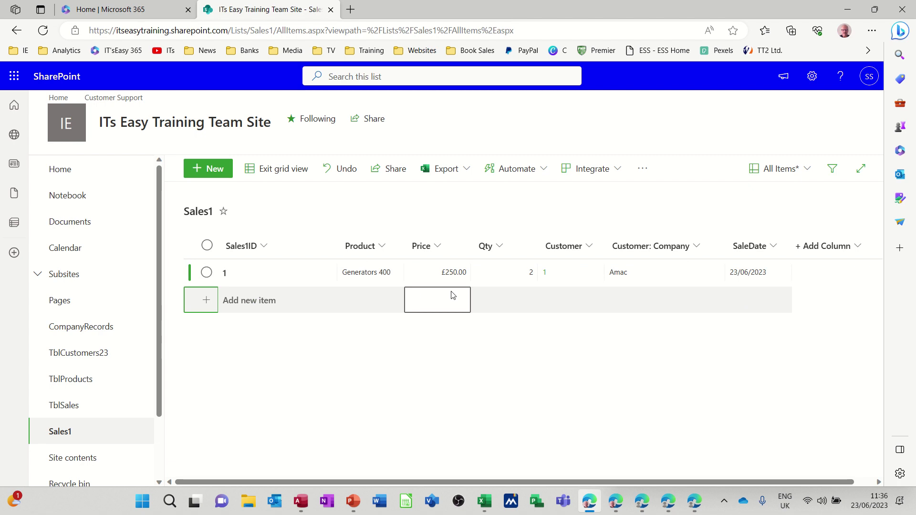
left_click(401, 302)
left_click(475, 291)
key("Escape")
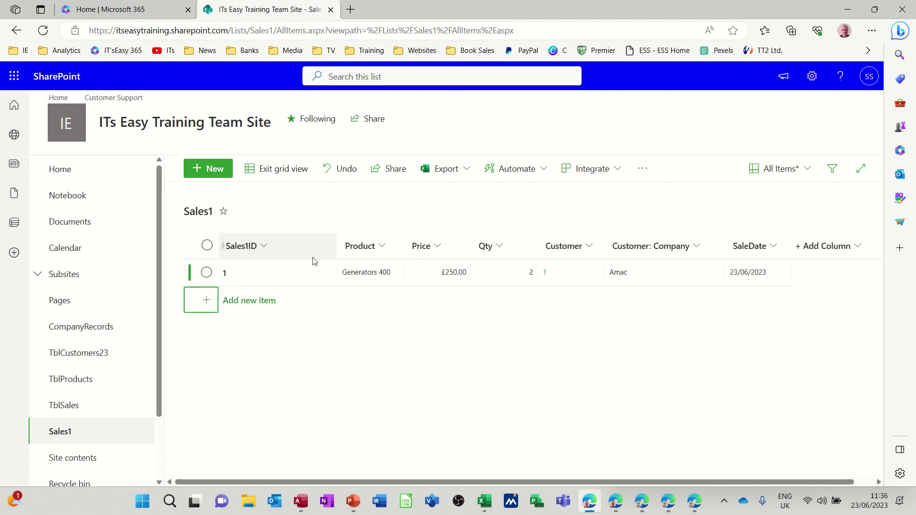
Link the existing Sales1 SharePoint list into SalesReview alongside TblCustomers23, TblProducts and TblSales
left_click(301, 502)
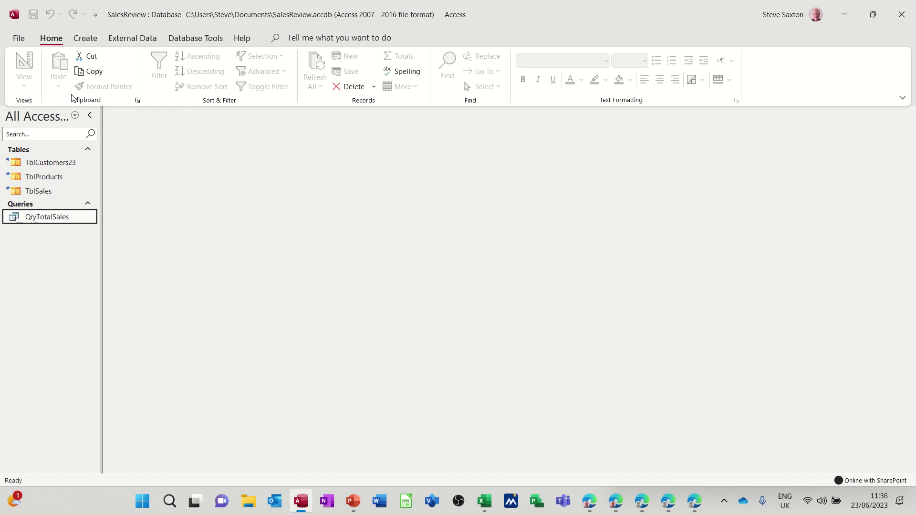
left_click(85, 38)
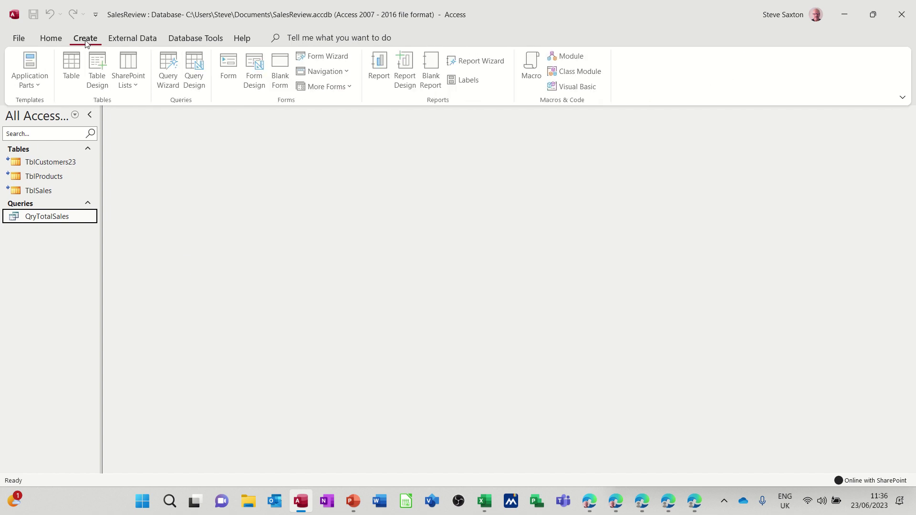
left_click(130, 85)
left_click(174, 252)
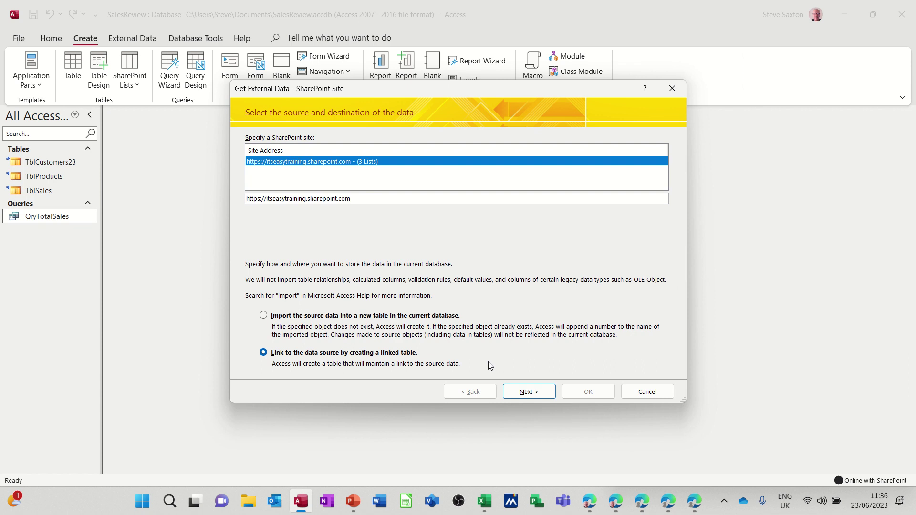
left_click(525, 392)
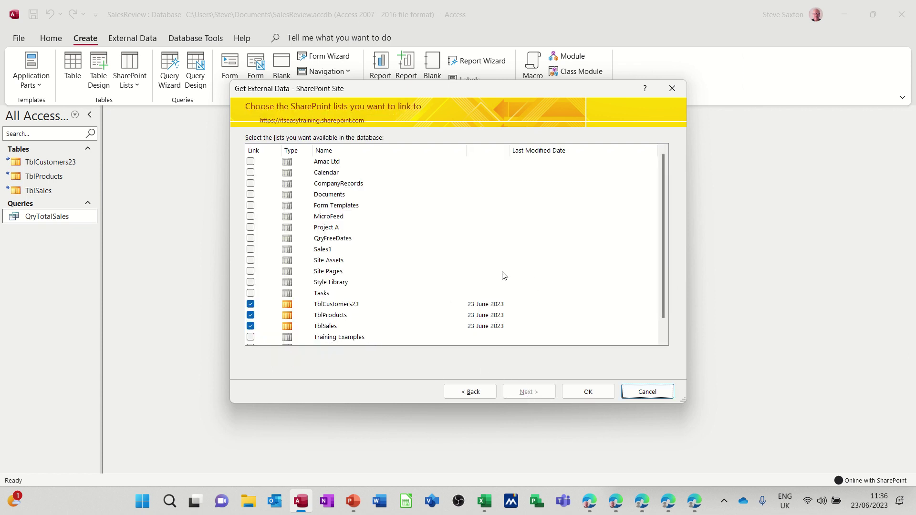
left_click(252, 249)
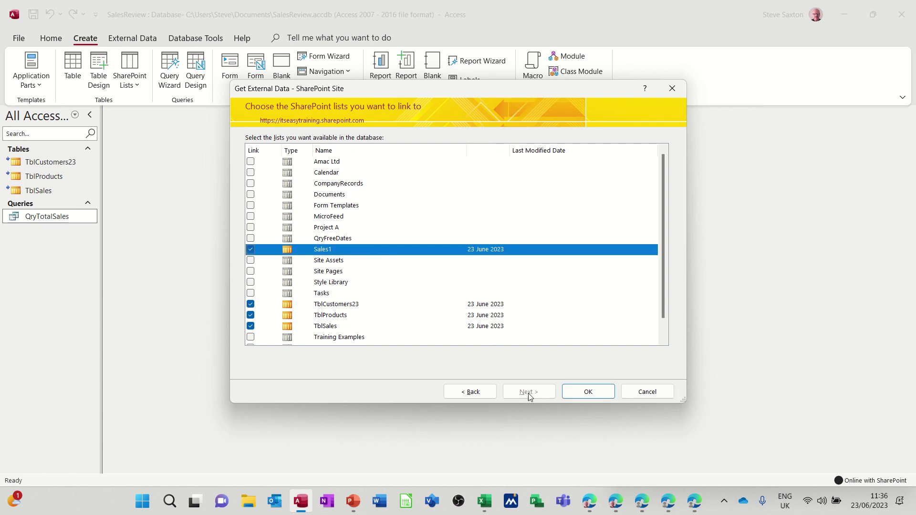
left_click(571, 396)
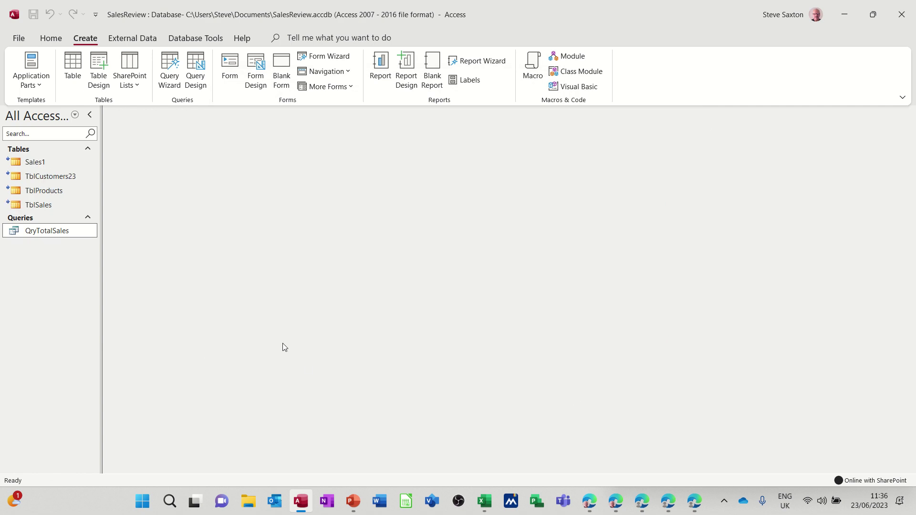
Open the linked Sales1 table and hide its Color Tag and Compliance columns
double_click(44, 162)
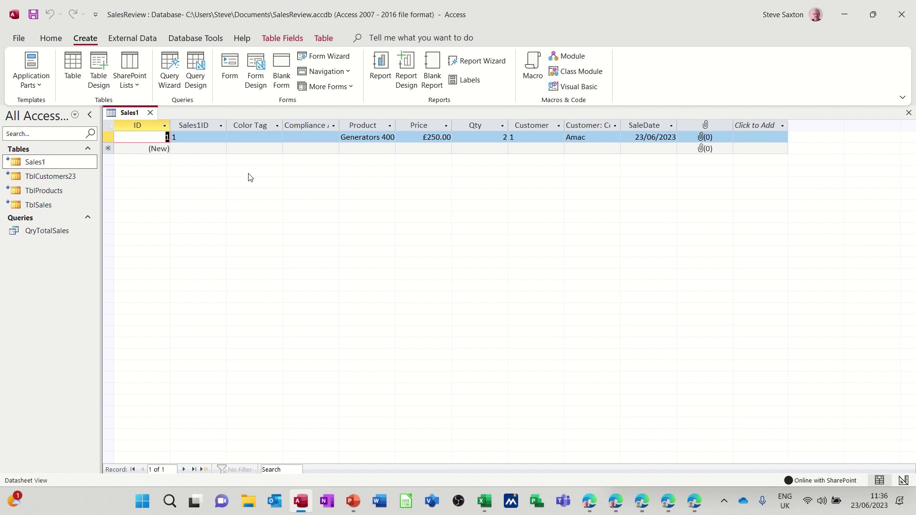
left_click_drag(247, 122, 290, 123)
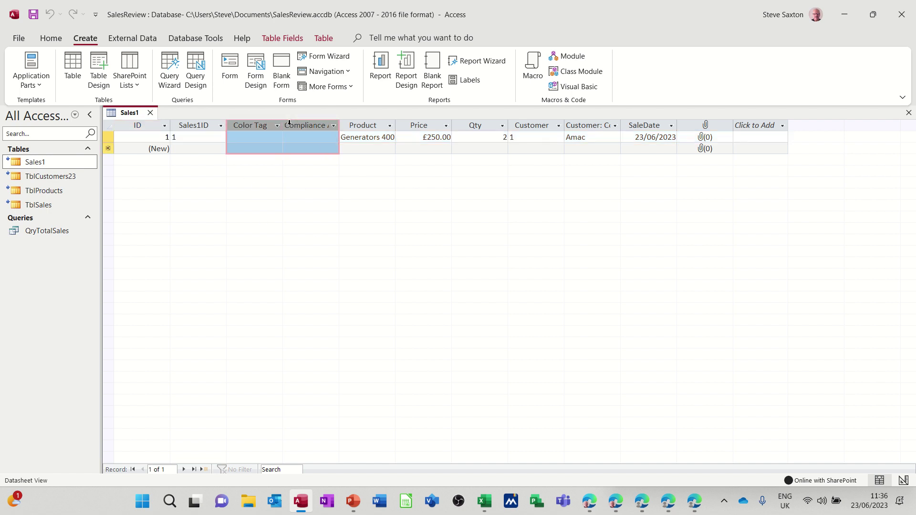
right_click(292, 126)
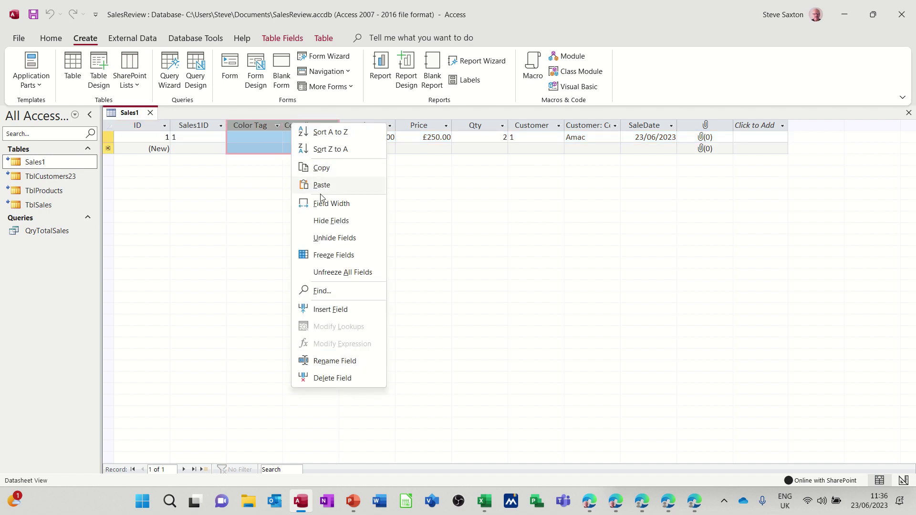
left_click(324, 221)
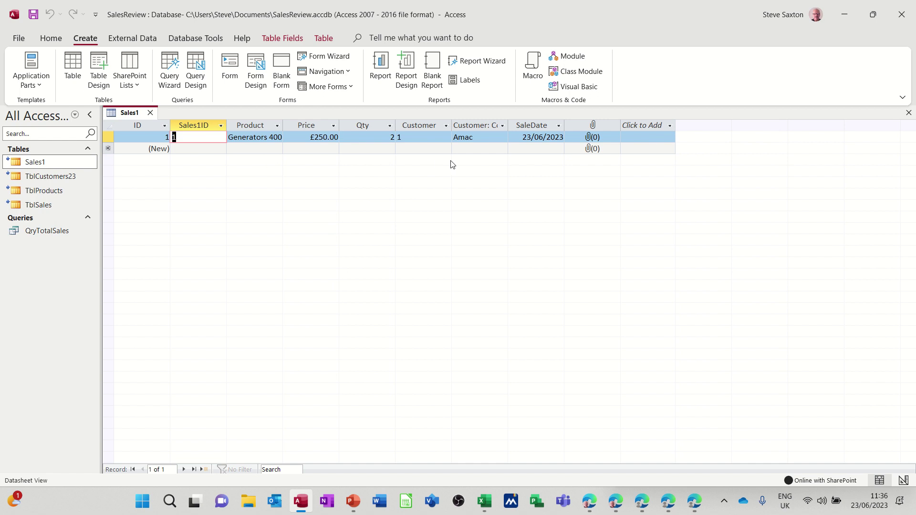
Hide the attachment column in the Sales1 datasheet
left_click(580, 123)
right_click(580, 123)
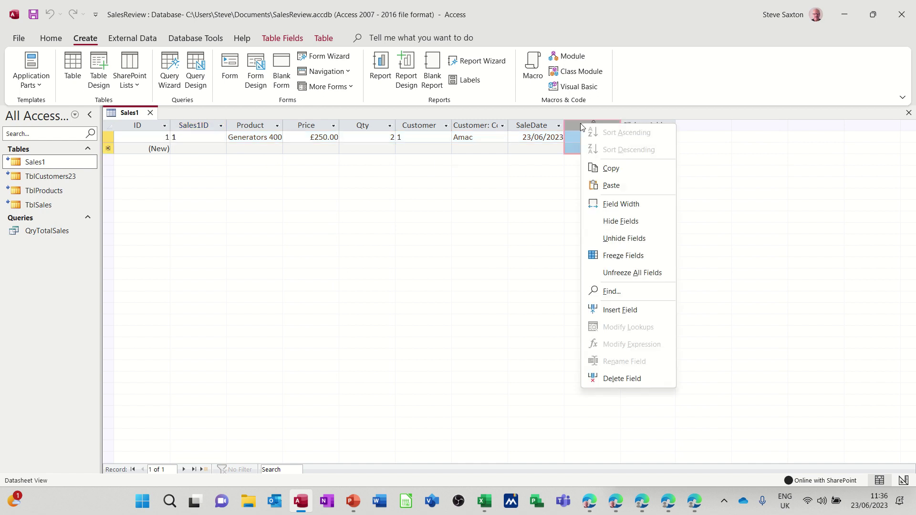
left_click(605, 221)
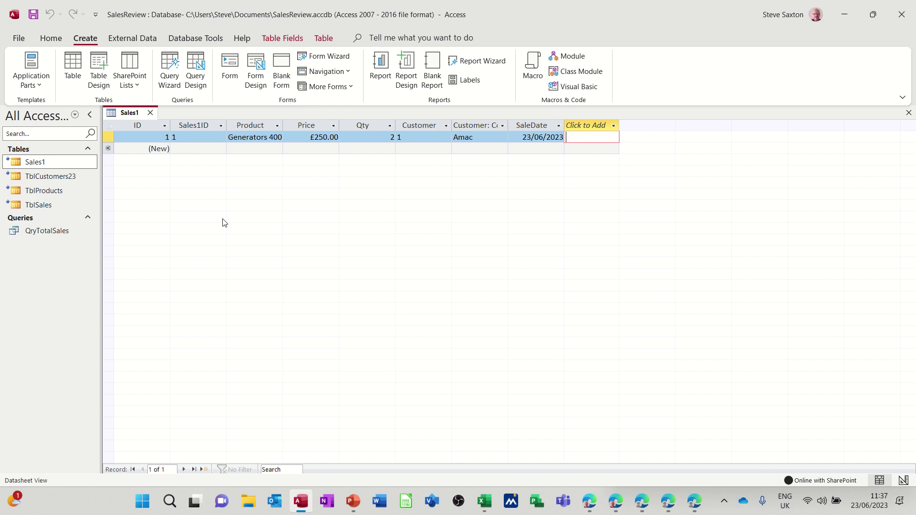
left_click(45, 231)
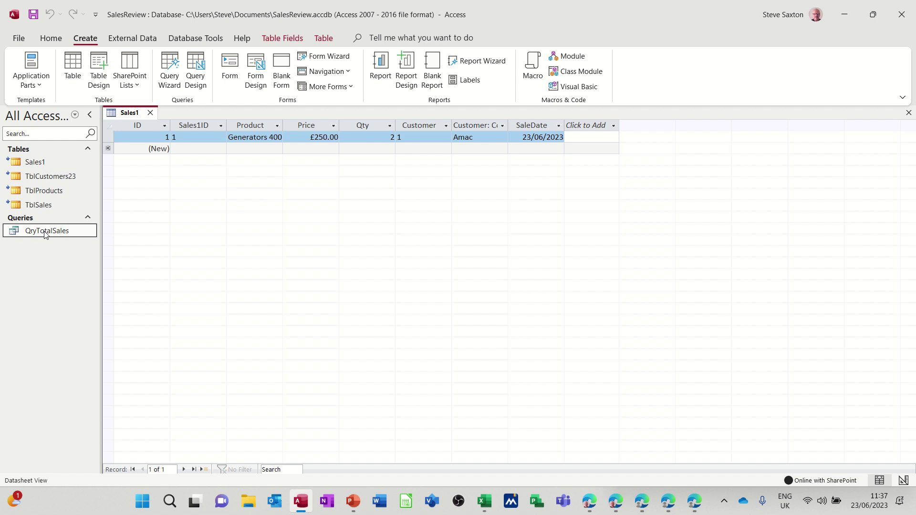
double_click(46, 232)
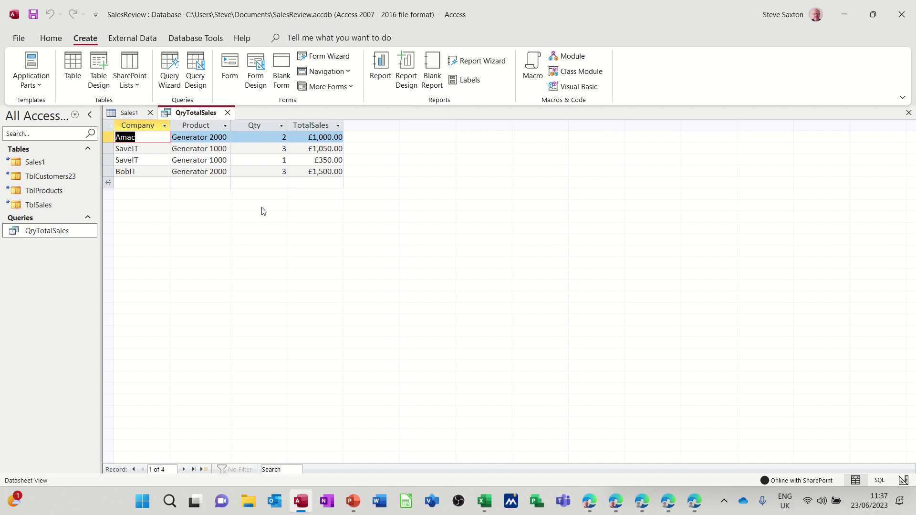
left_click(74, 233)
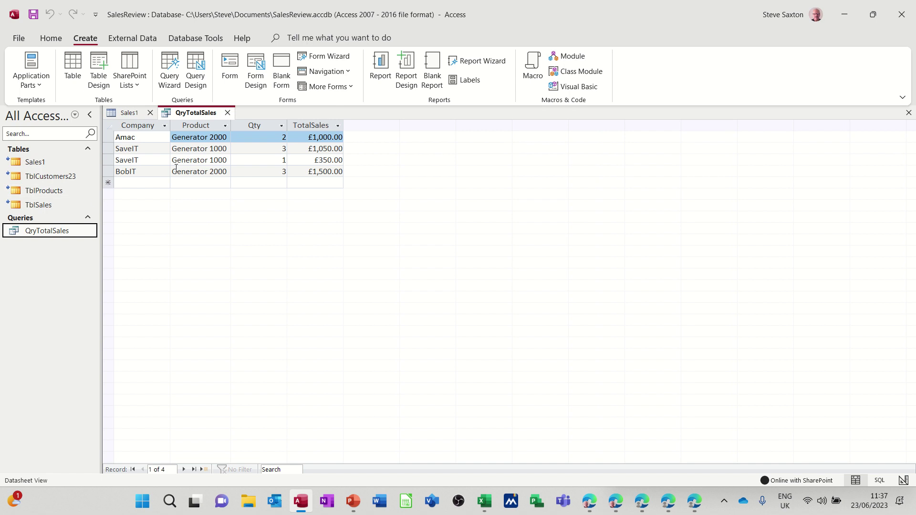
left_click(231, 111)
left_click(231, 113)
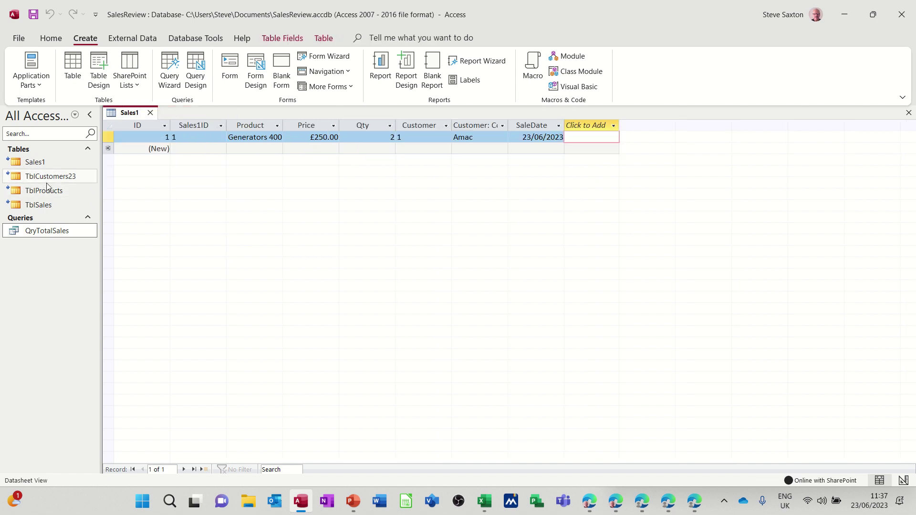
left_click(48, 180)
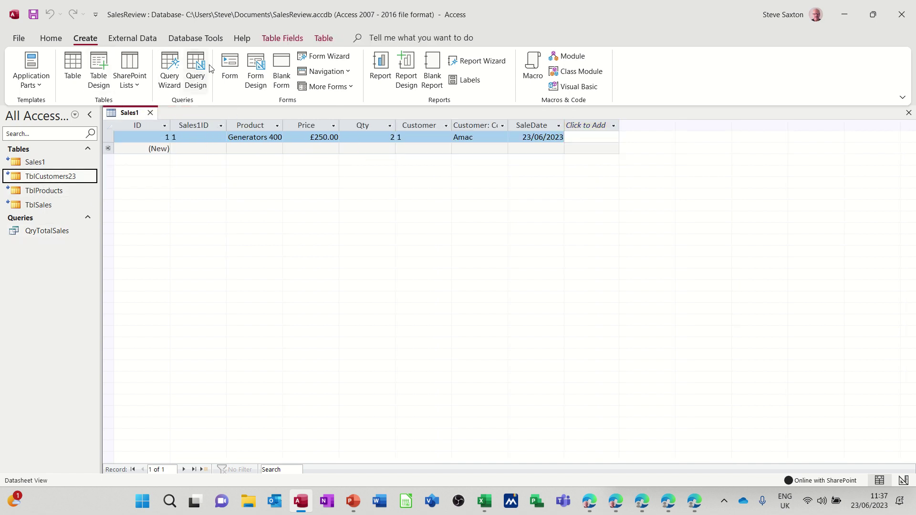
Create a quick form from TblCustomers23 and start a blank new record in Form View
left_click(229, 64)
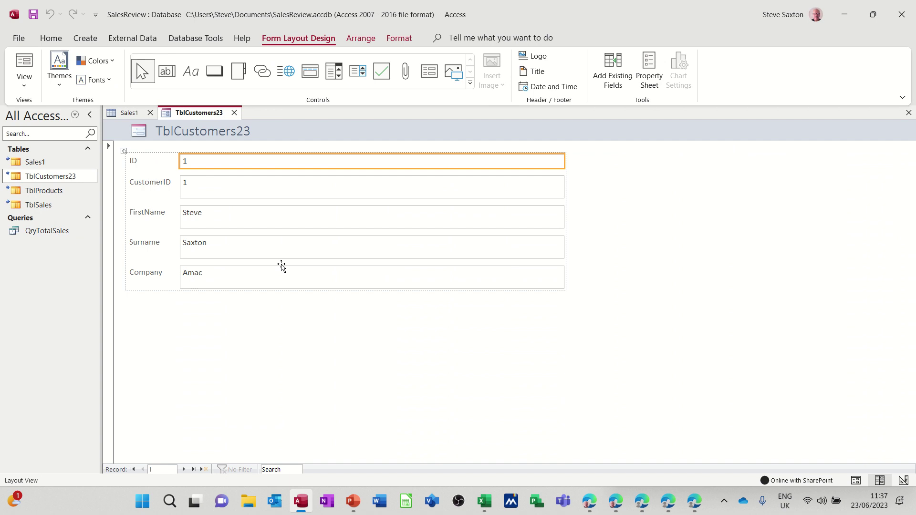
left_click(19, 64)
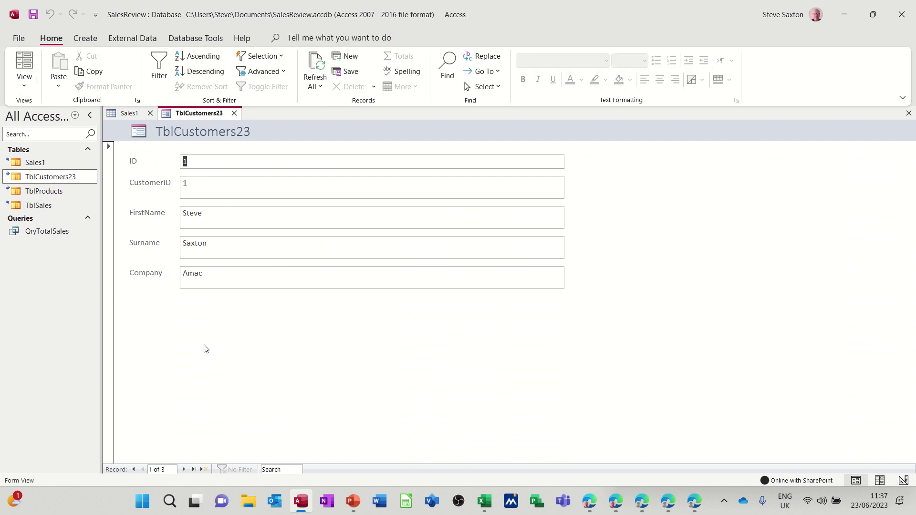
left_click(195, 470)
left_click(203, 469)
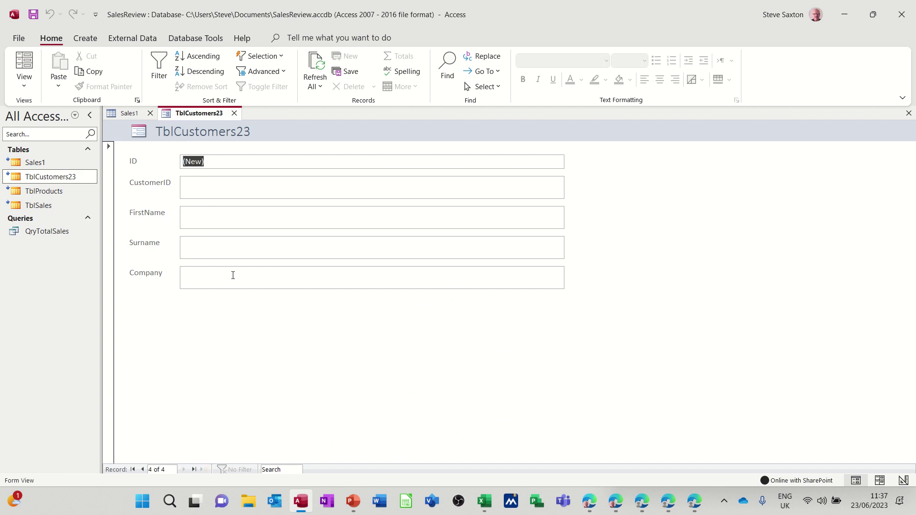
Enter CustomerID 4, the customer's name and company FixIT, then verify it in TblCustomers23
left_click(210, 186)
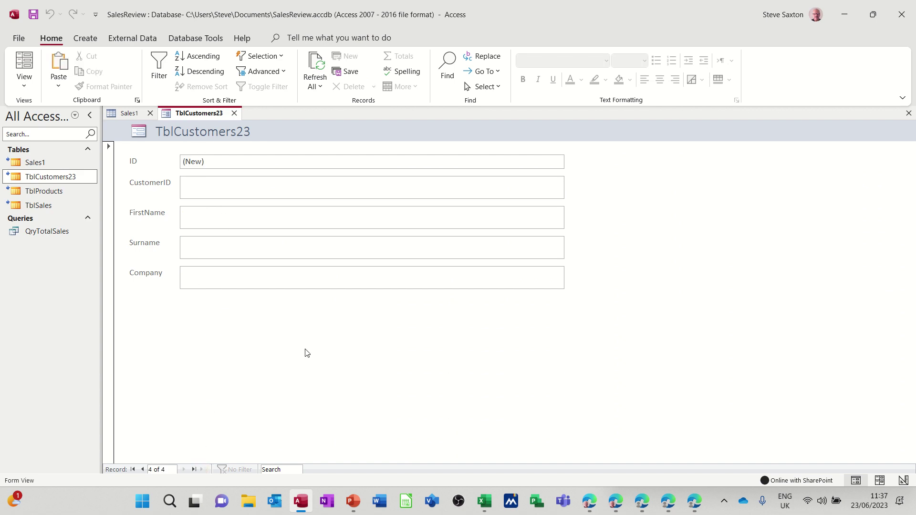
type("4")
left_click(222, 213)
type("Bob")
type("Bla")
type("ck")
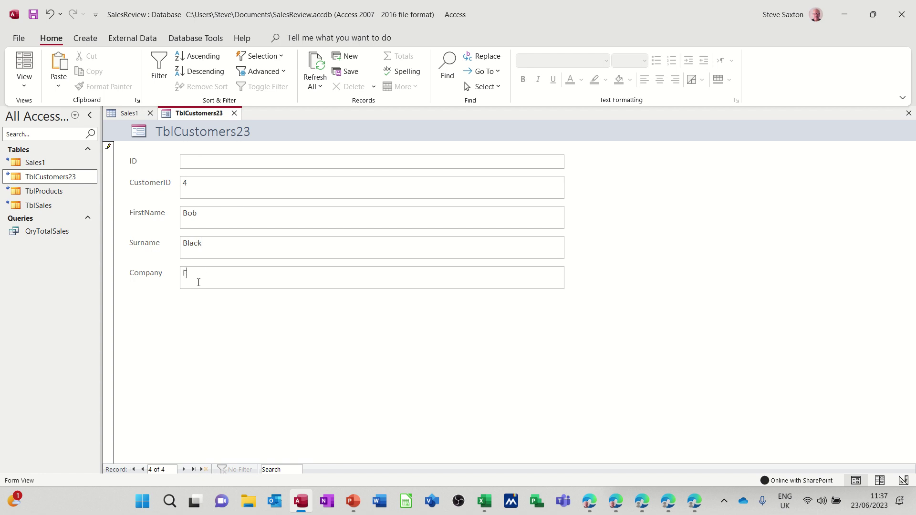
left_click(198, 283)
type("FixIT")
left_click(204, 470)
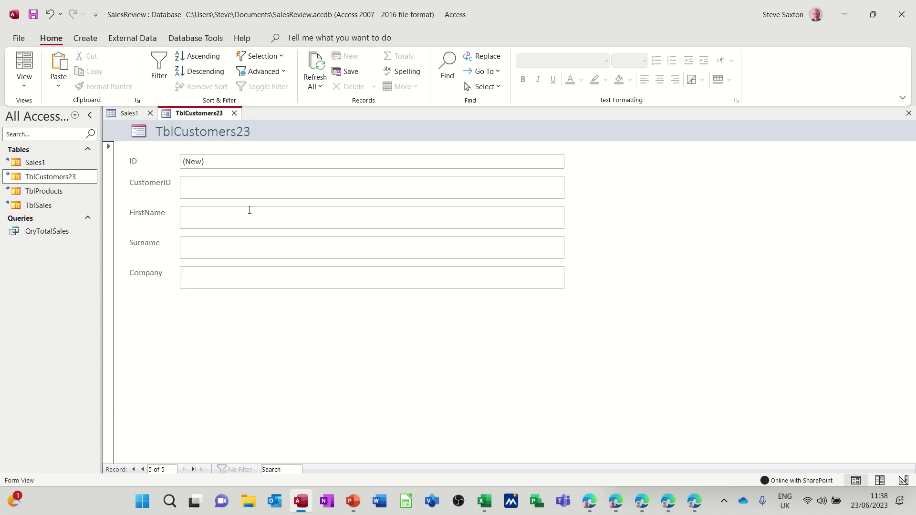
double_click(94, 178)
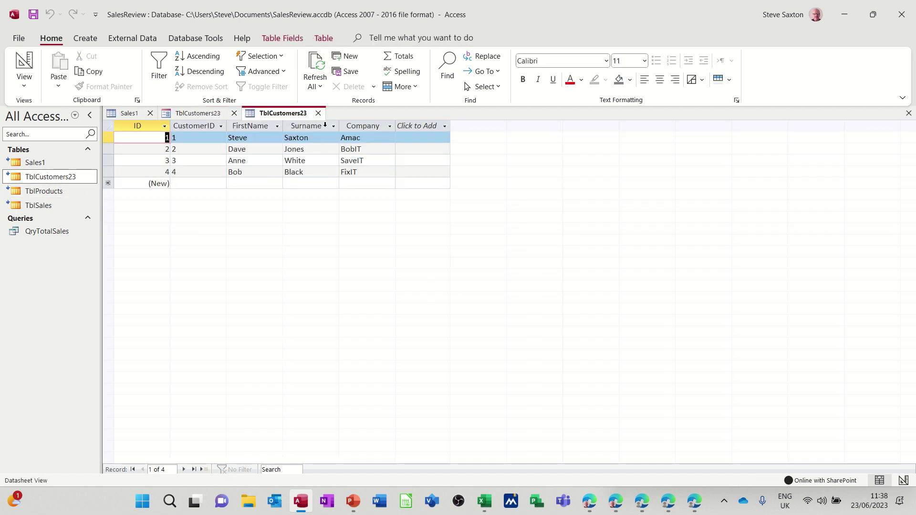
left_click(318, 113)
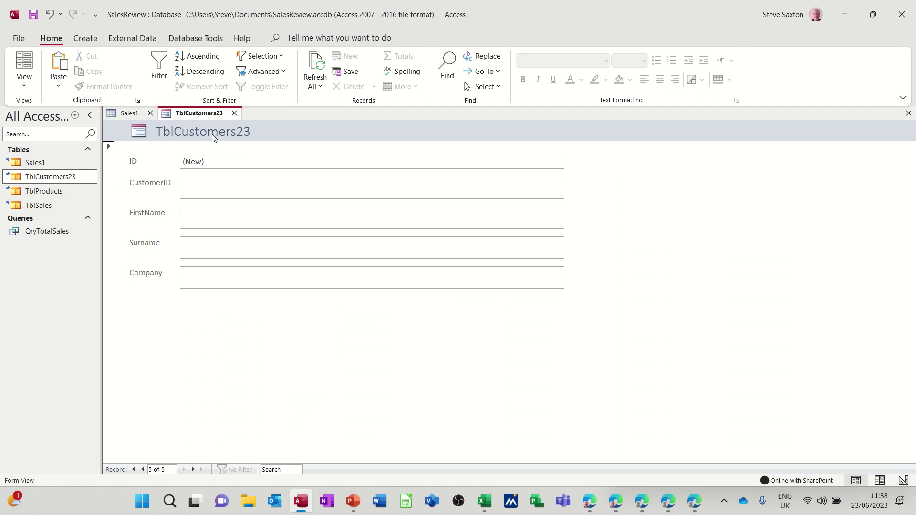
Close the TblCustomers23 form without saving, and close Sales1 saving its layout
left_click(235, 113)
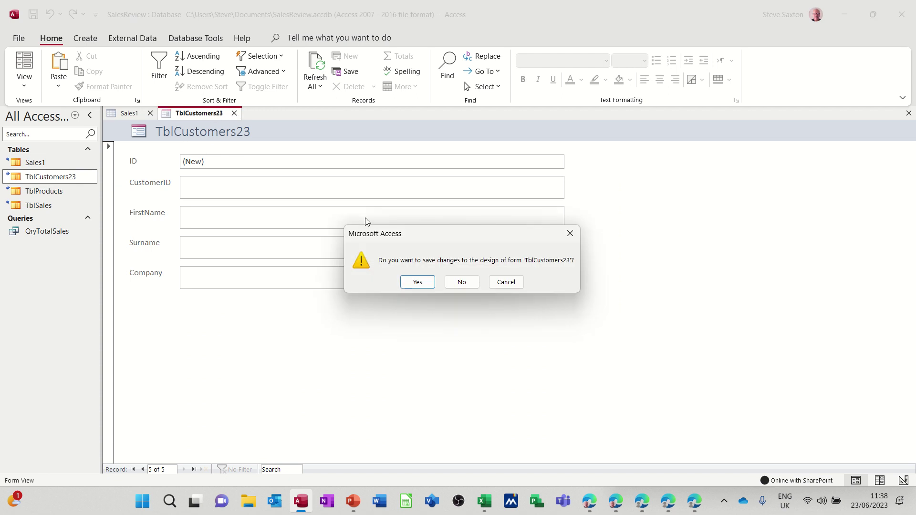
left_click(455, 283)
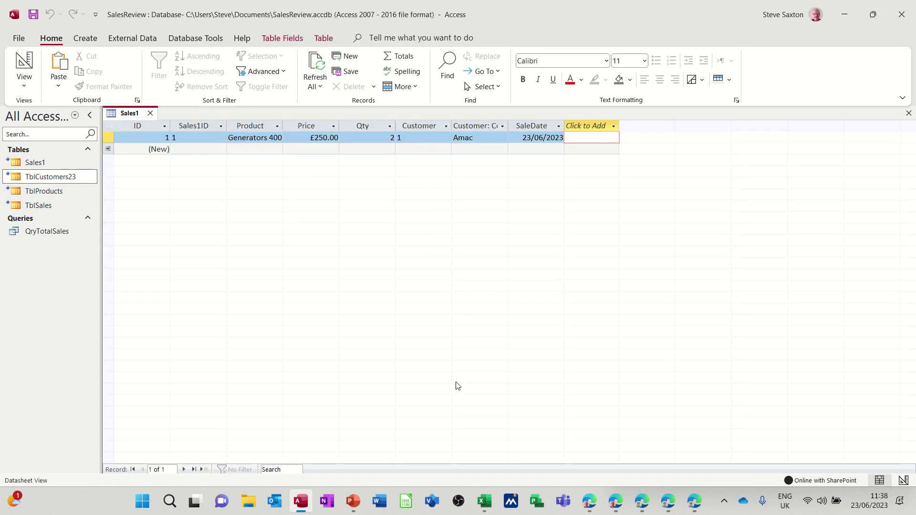
left_click(150, 114)
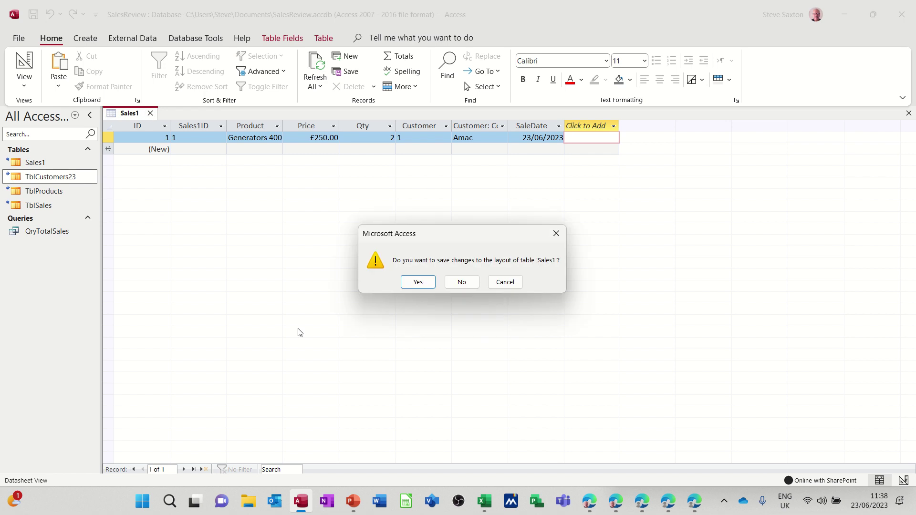
left_click(416, 283)
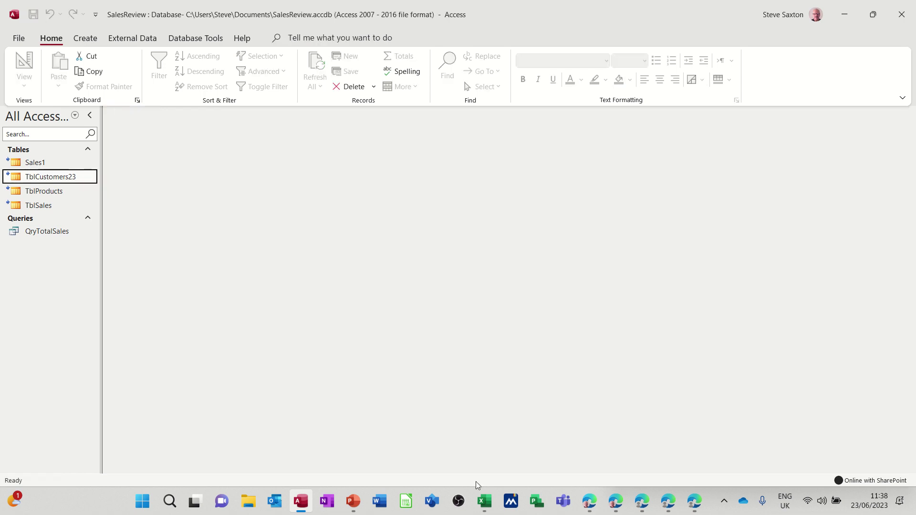
Show the TblCustomers23 list on the SharePoint site in Edge
left_click(589, 502)
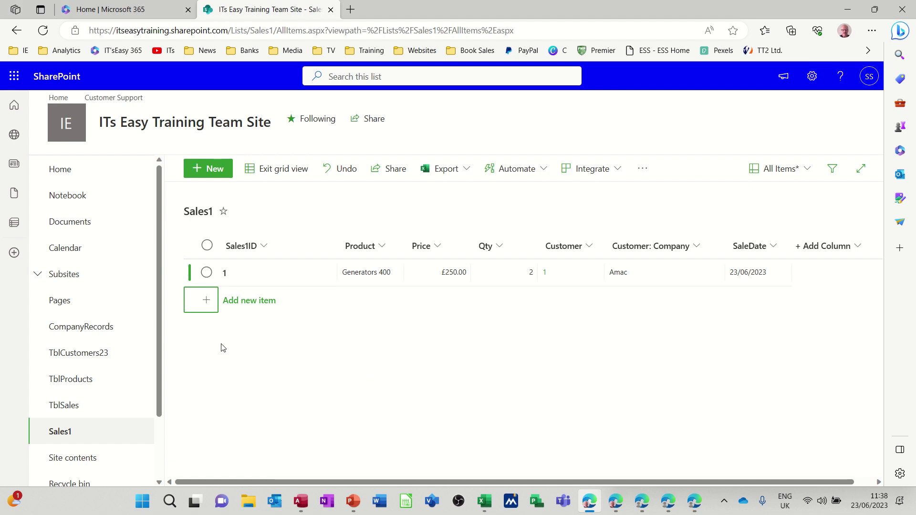
left_click(67, 357)
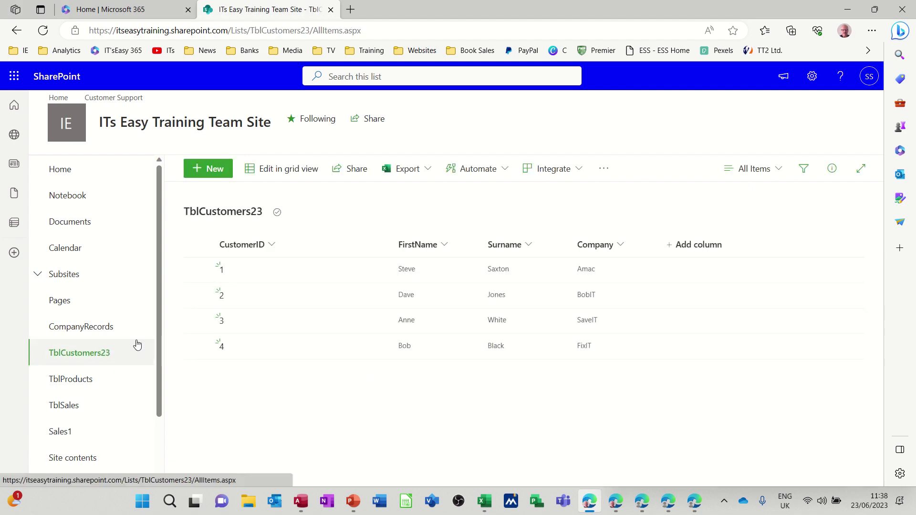